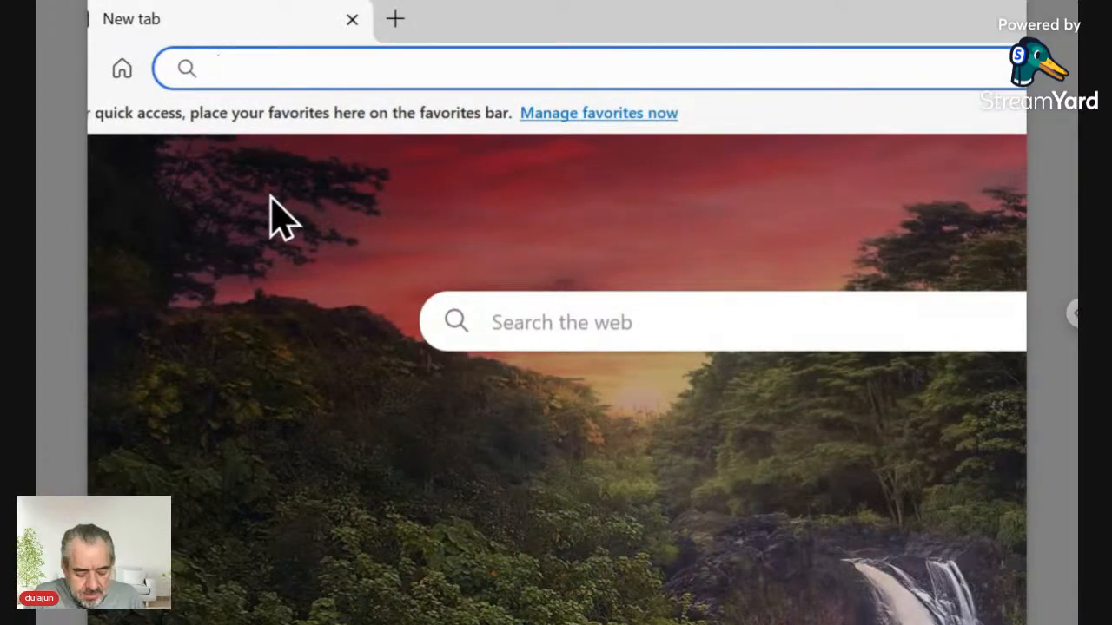
# Step: Go to exchange.adobe.com and open the Creative Cloud app listings
pyautogui.write('exchange.')
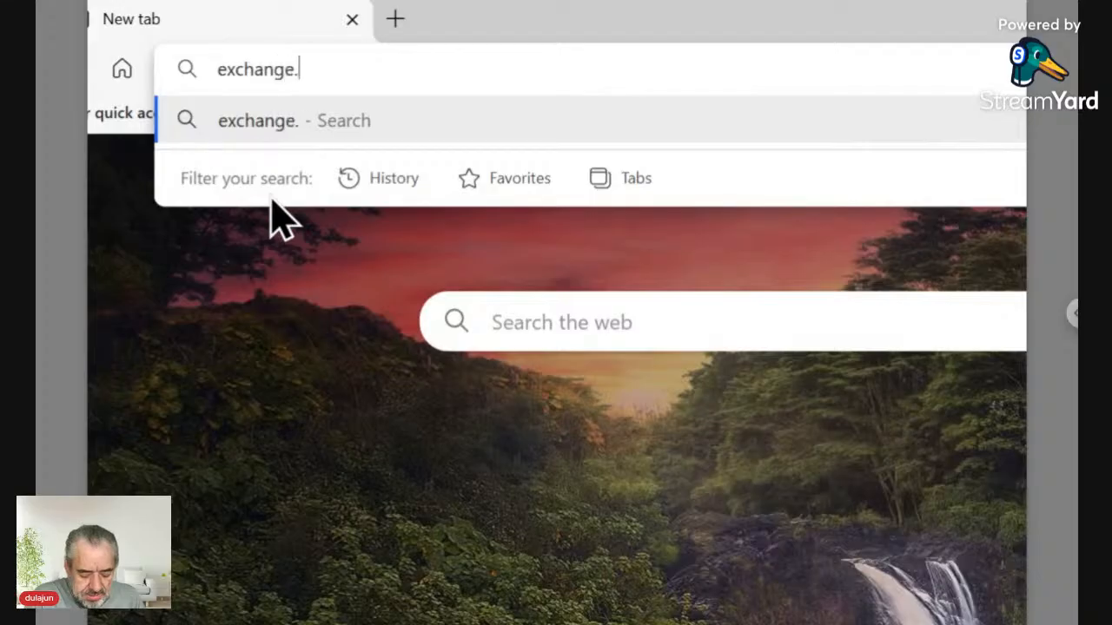
pyautogui.write('adobe.c')
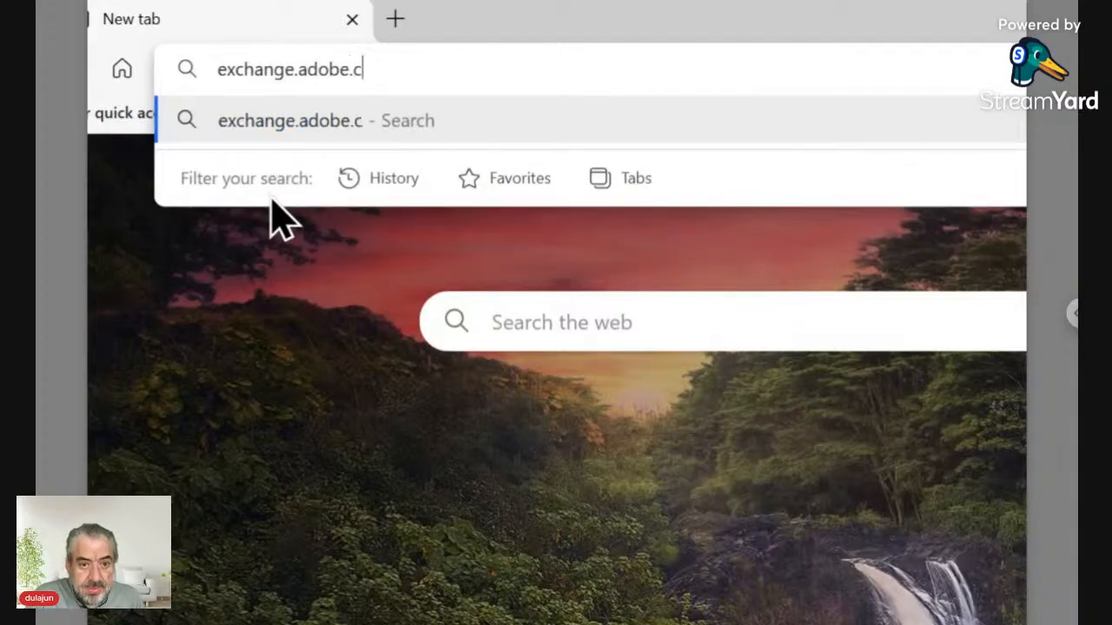
pyautogui.write('om')
pyautogui.press('Return')
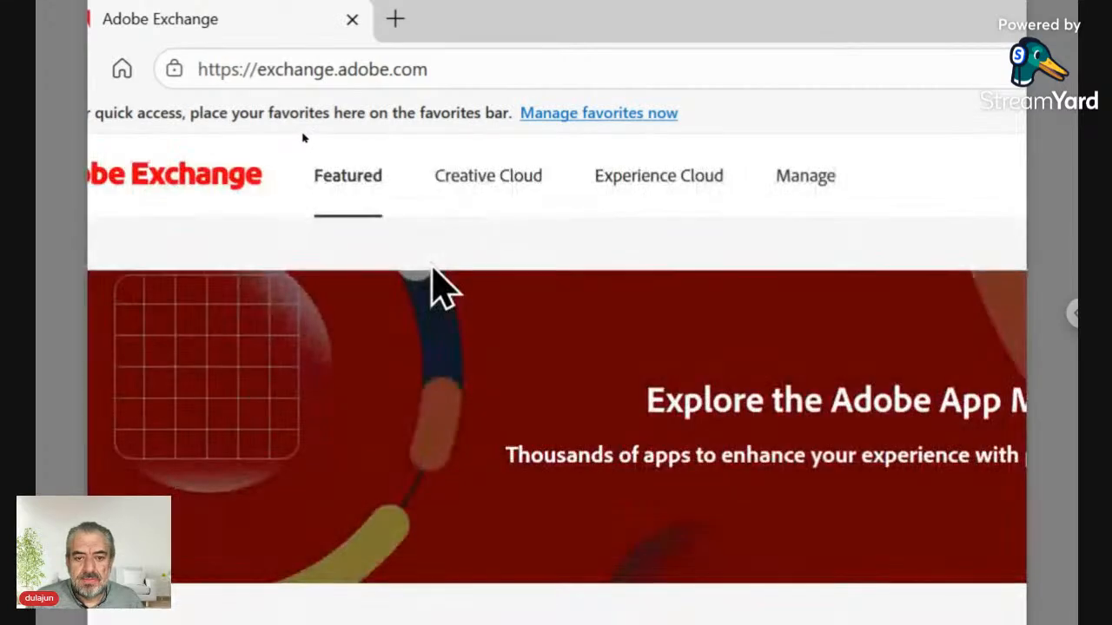
pyautogui.click(482, 179)
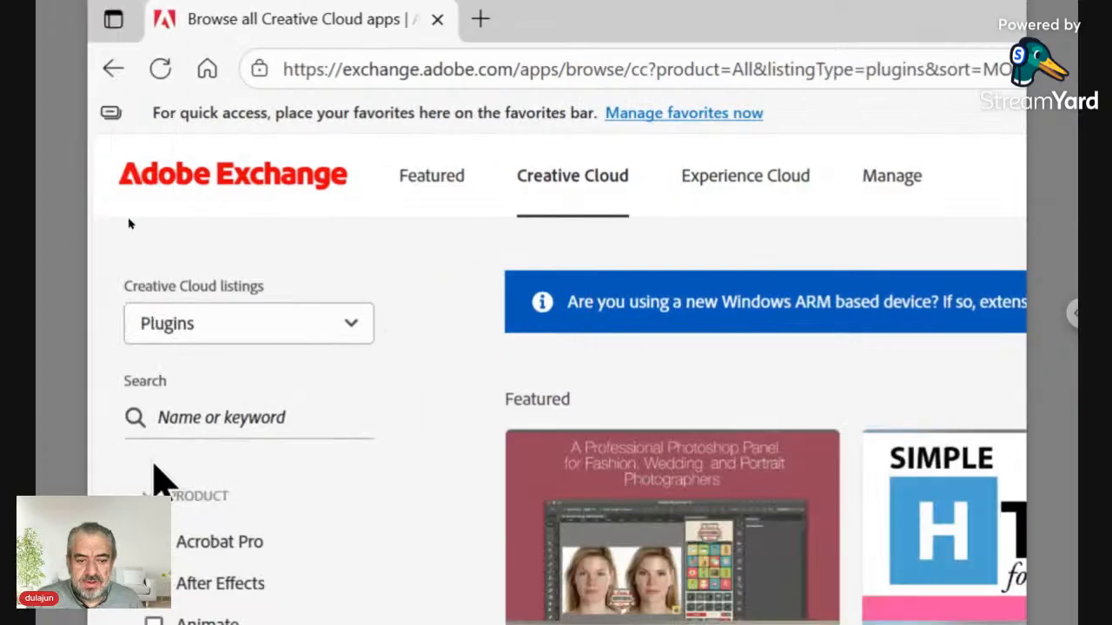
# Step: Search the Creative Cloud plugins for TreeShade and open the plugin's listing page
pyautogui.click(164, 419)
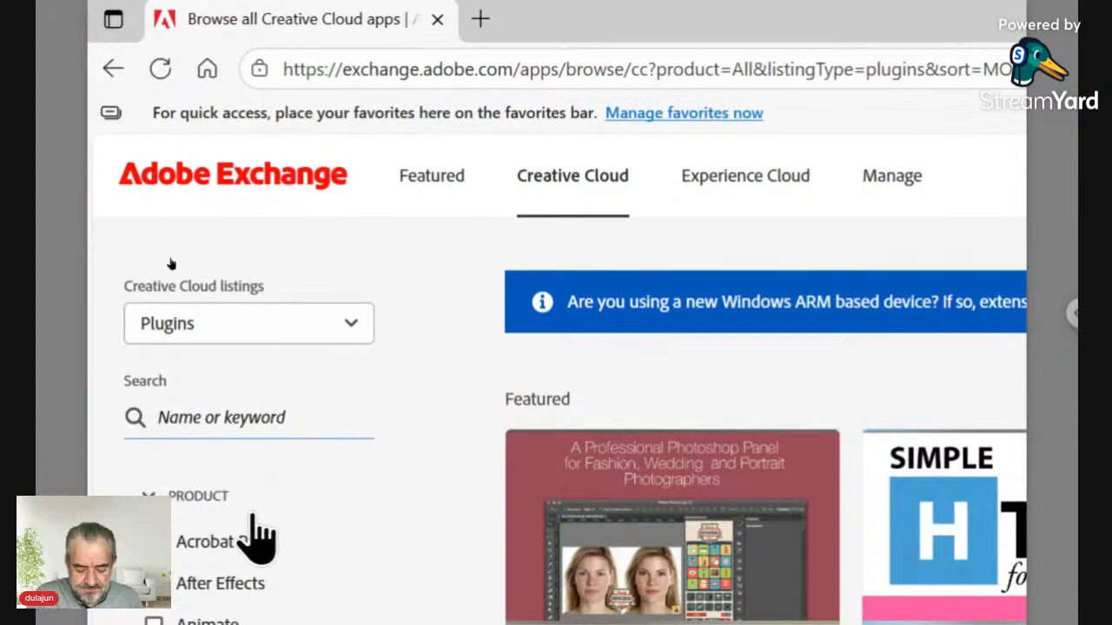
pyautogui.write('Tree')
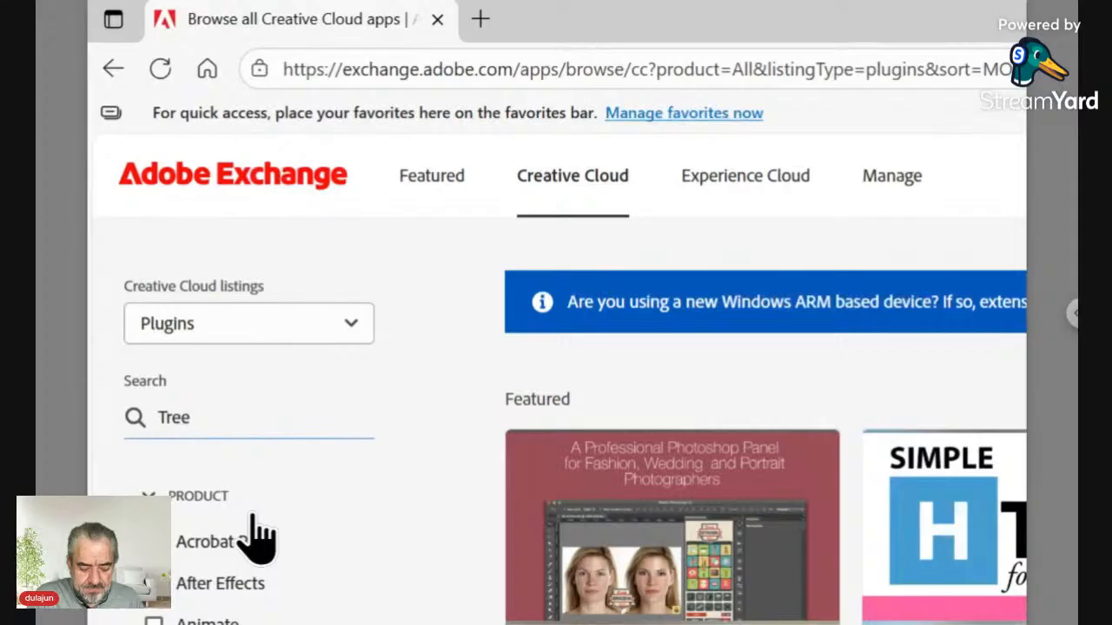
pyautogui.write('Shade')
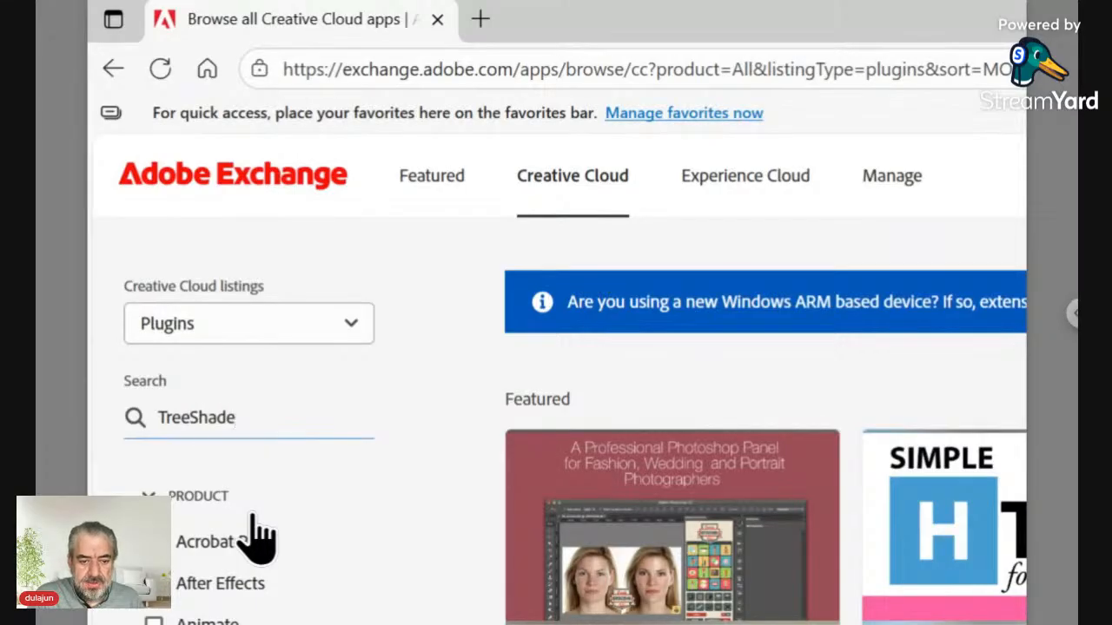
pyautogui.press('Return')
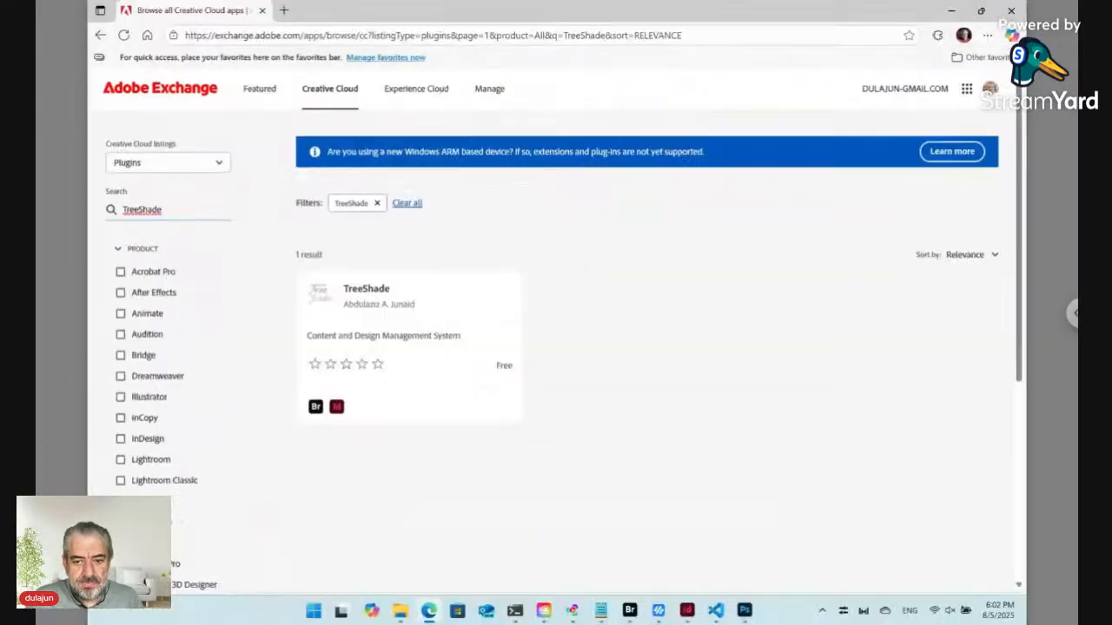
pyautogui.click(358, 291)
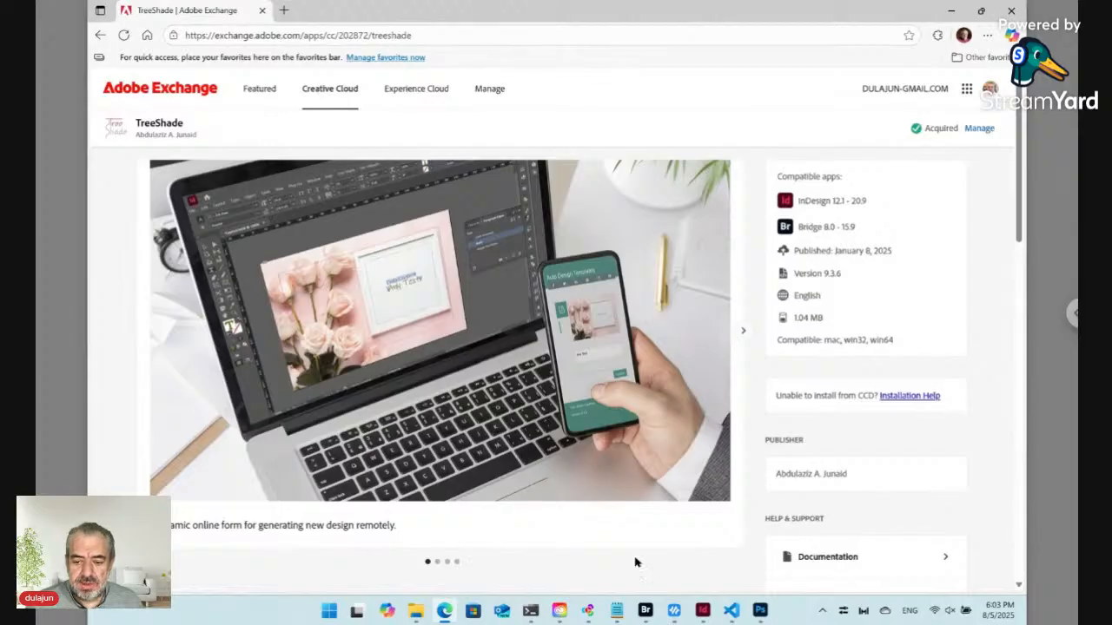
# Step: Switch to Adobe Bridge, create a folder named Pairing inside Workshop and open it
pyautogui.click(647, 613)
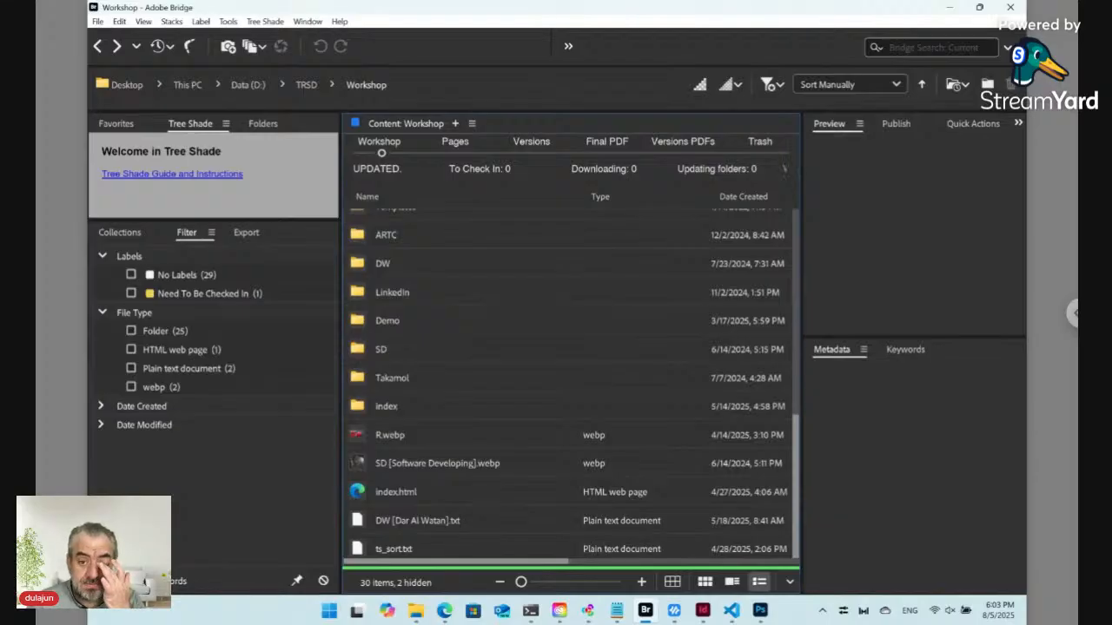
pyautogui.click(987, 83)
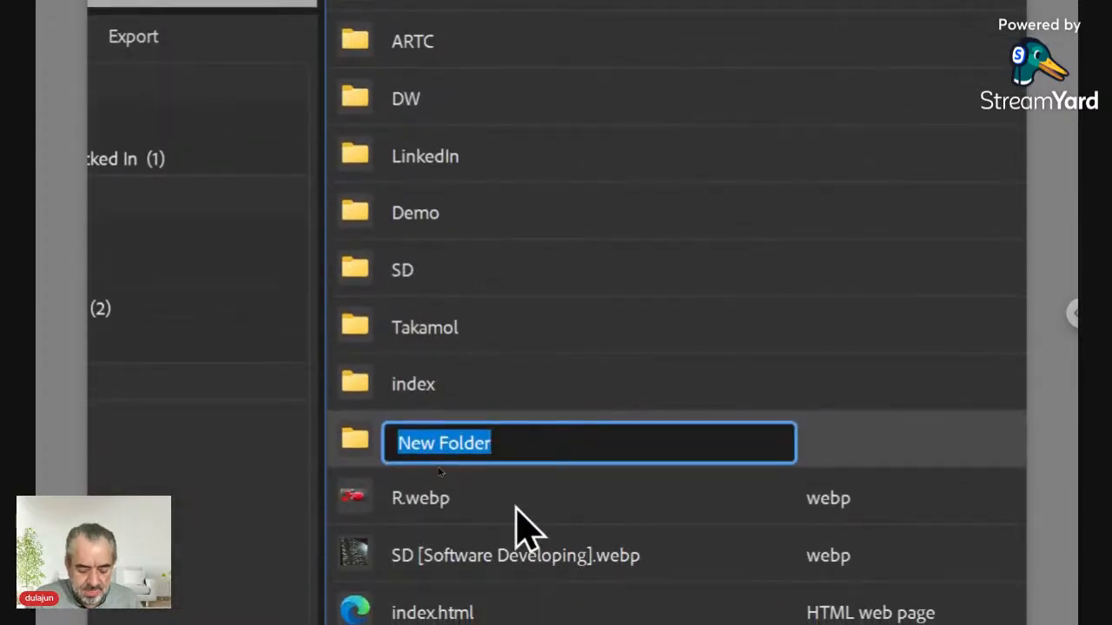
pyautogui.write('Pai')
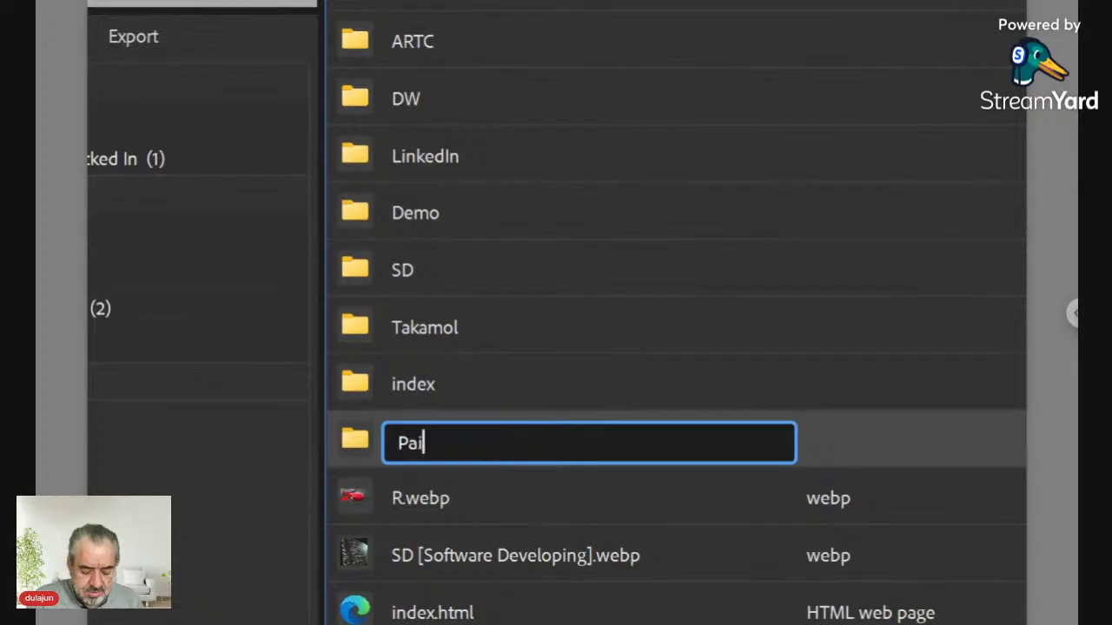
pyautogui.write('ring')
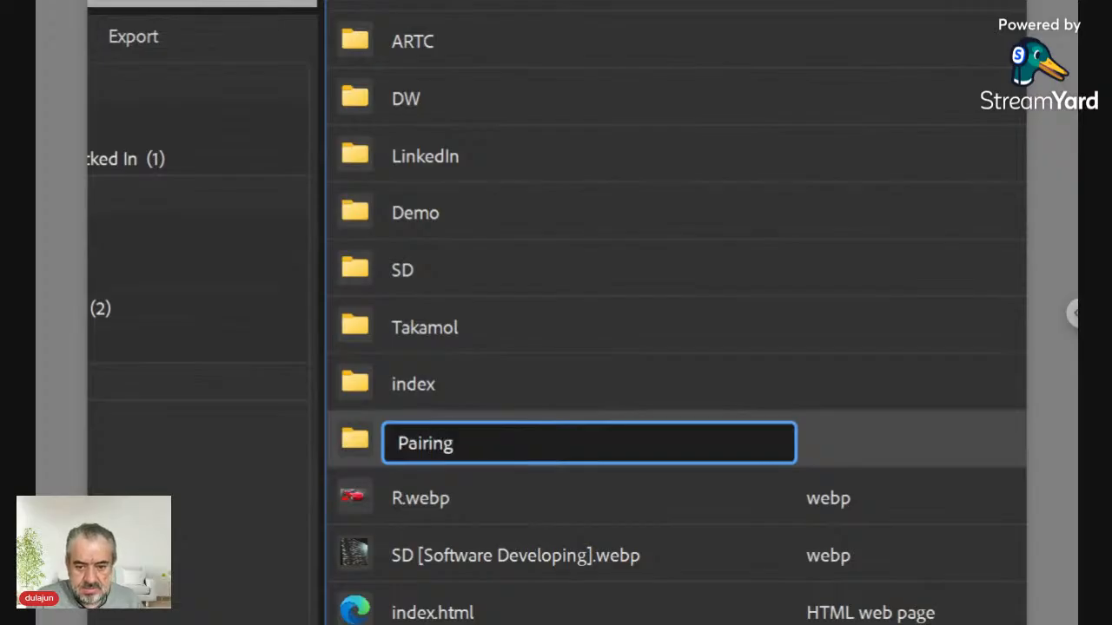
pyautogui.press('Return')
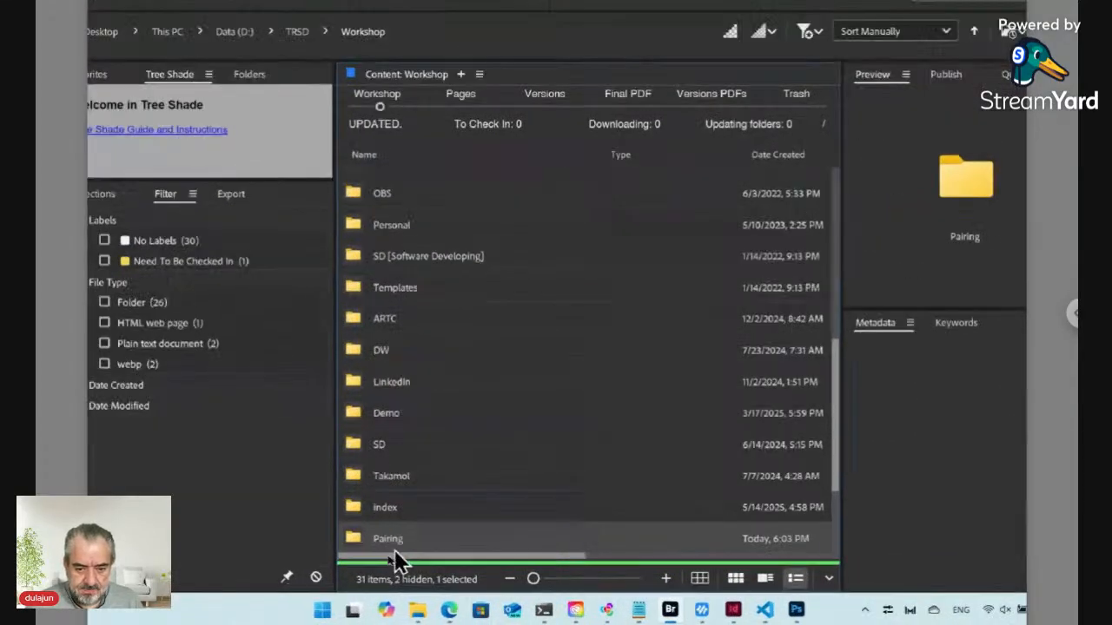
pyautogui.doubleClick(331, 536)
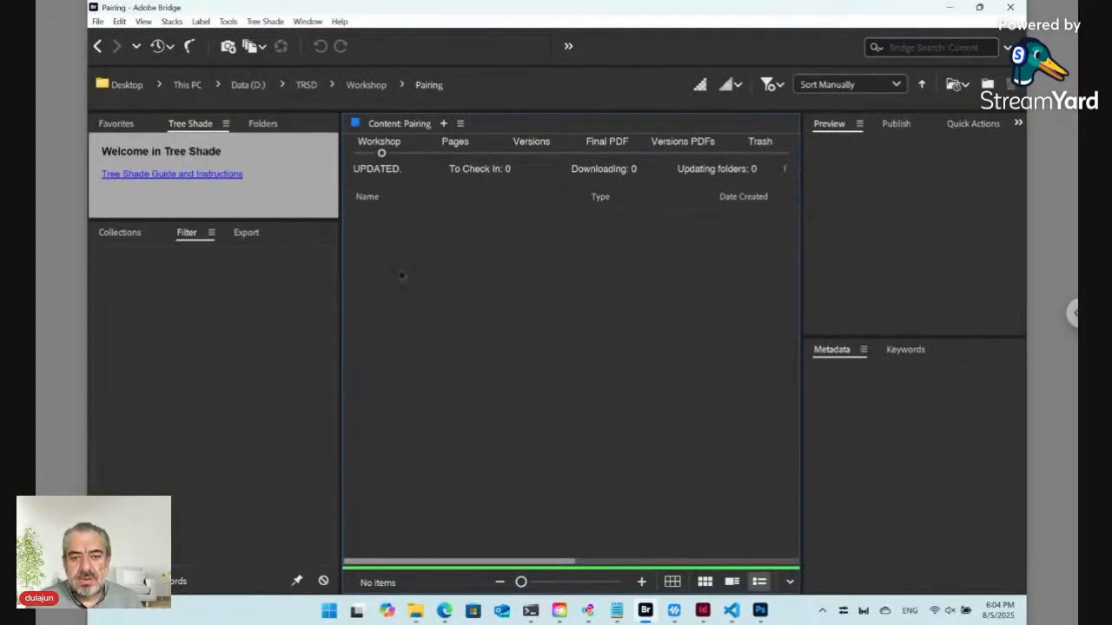
# Step: Examine the template choices that Tree Shade offers for creating a new file
pyautogui.click(265, 22)
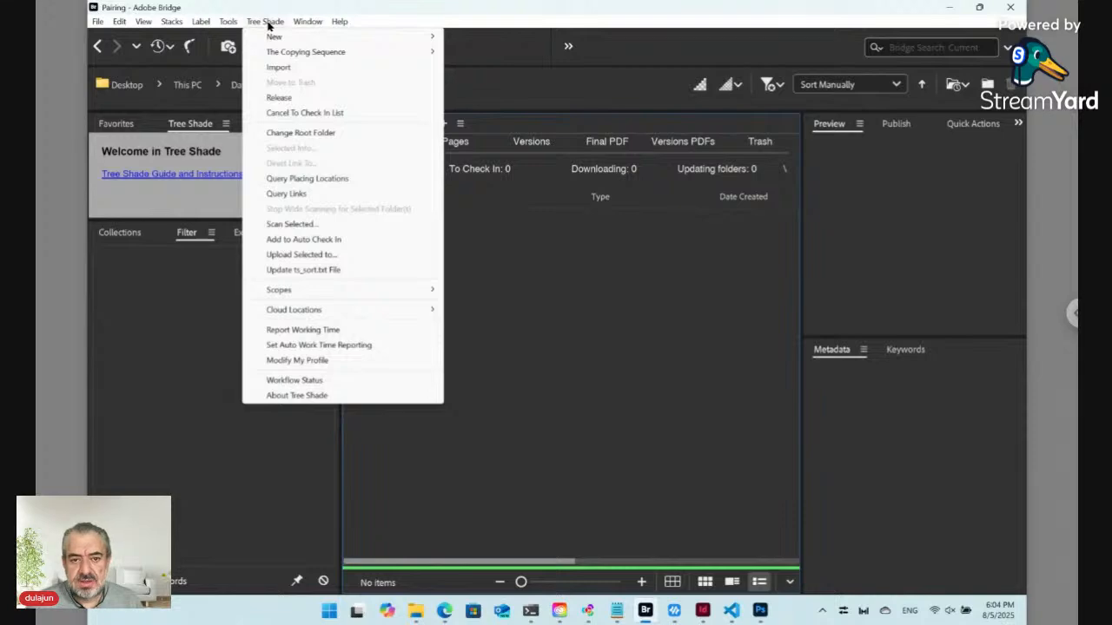
pyautogui.moveTo(280, 42)
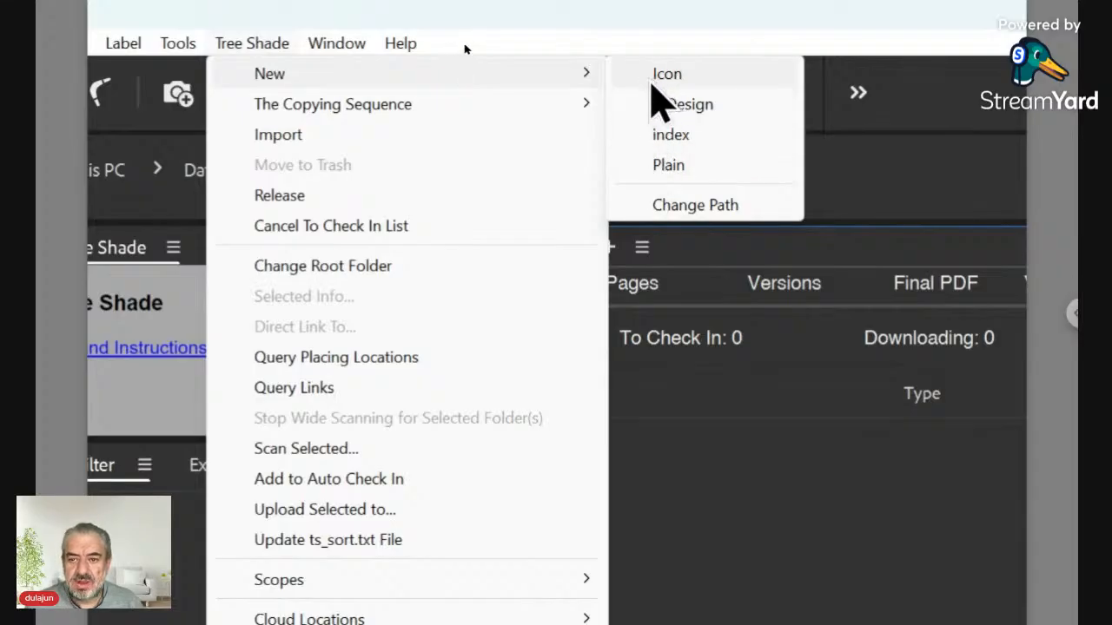
pyautogui.click(685, 198)
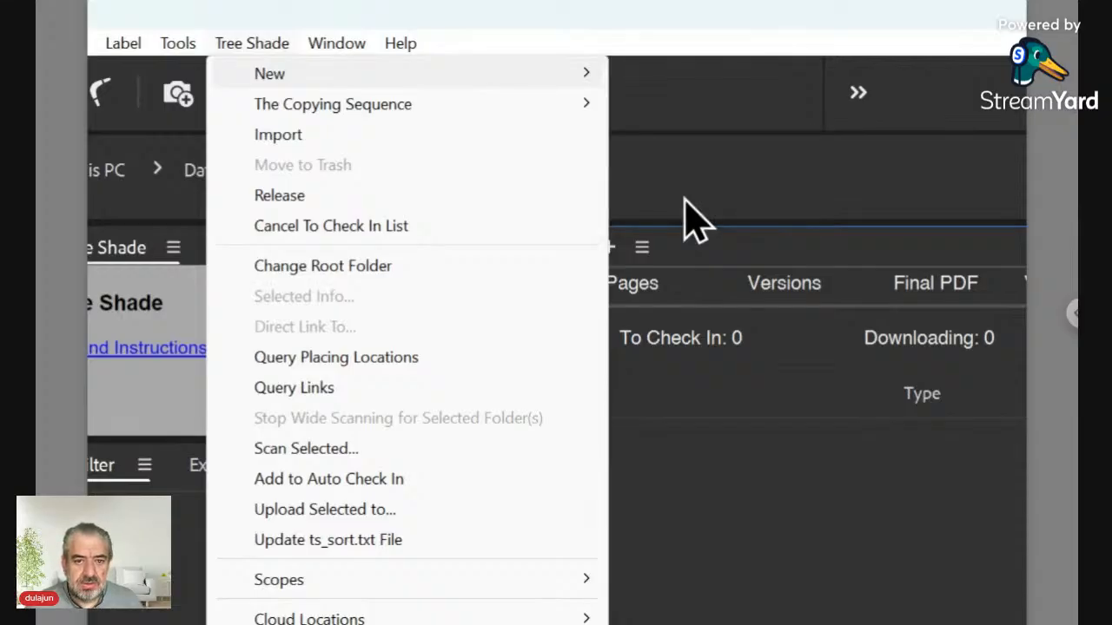
pyautogui.click(691, 219)
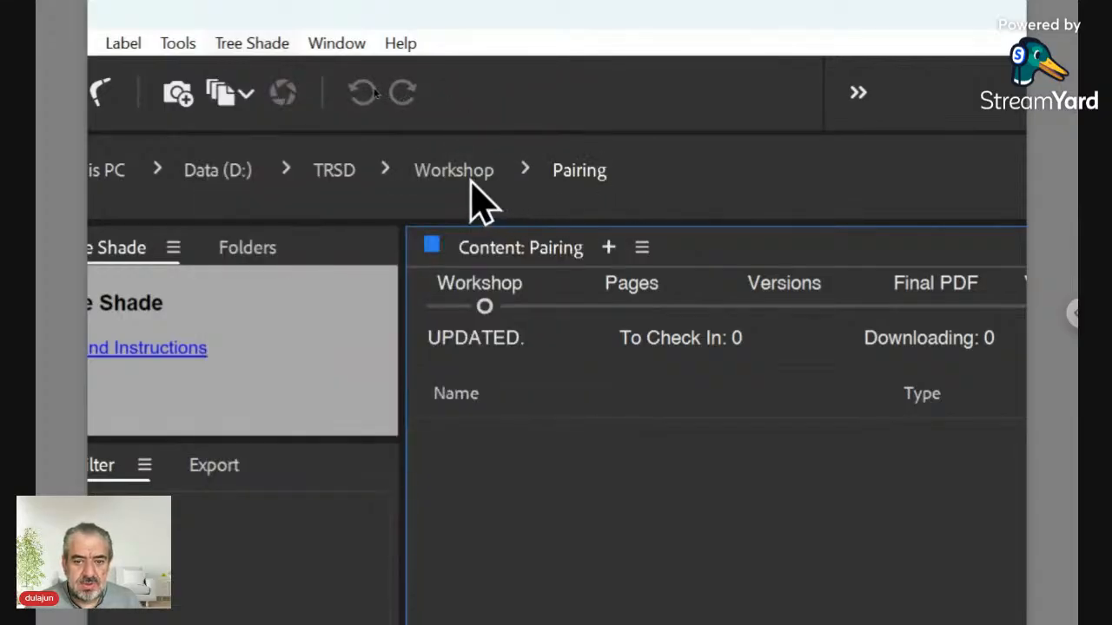
# Step: Open the Templates folder in Workshop and compare its files with Tree Shade's new-file choices
pyautogui.click(526, 171)
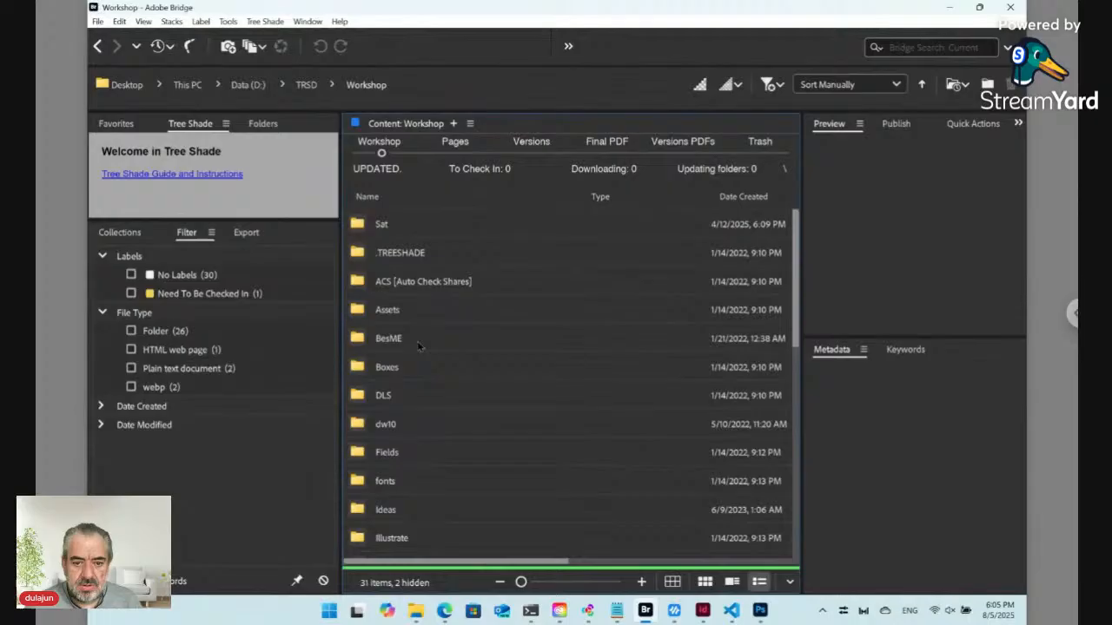
pyautogui.click(416, 345)
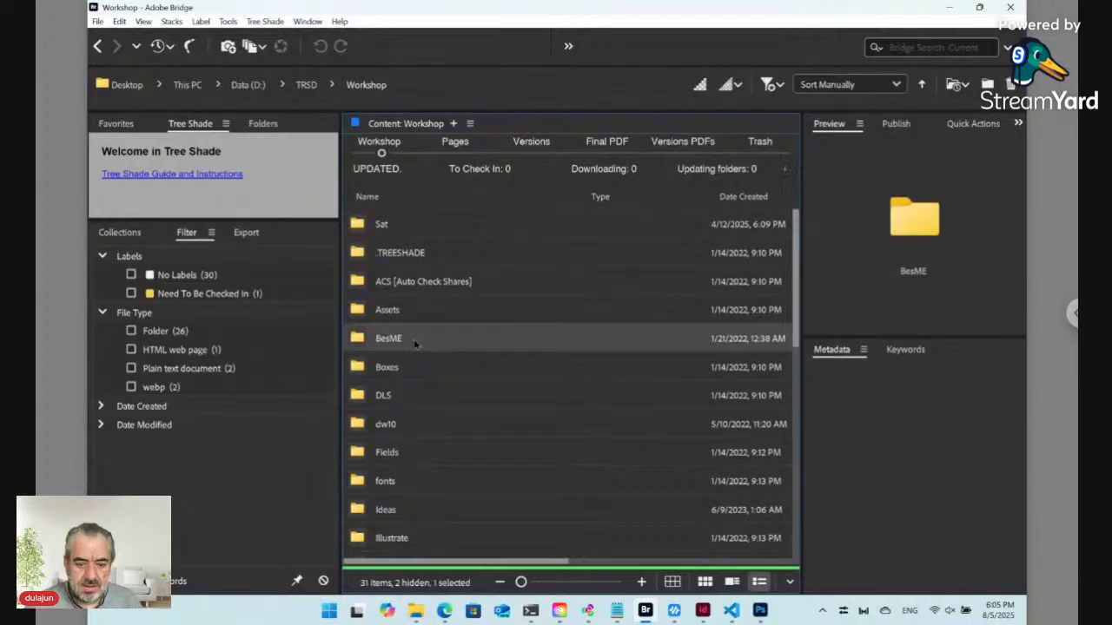
pyautogui.press('t')
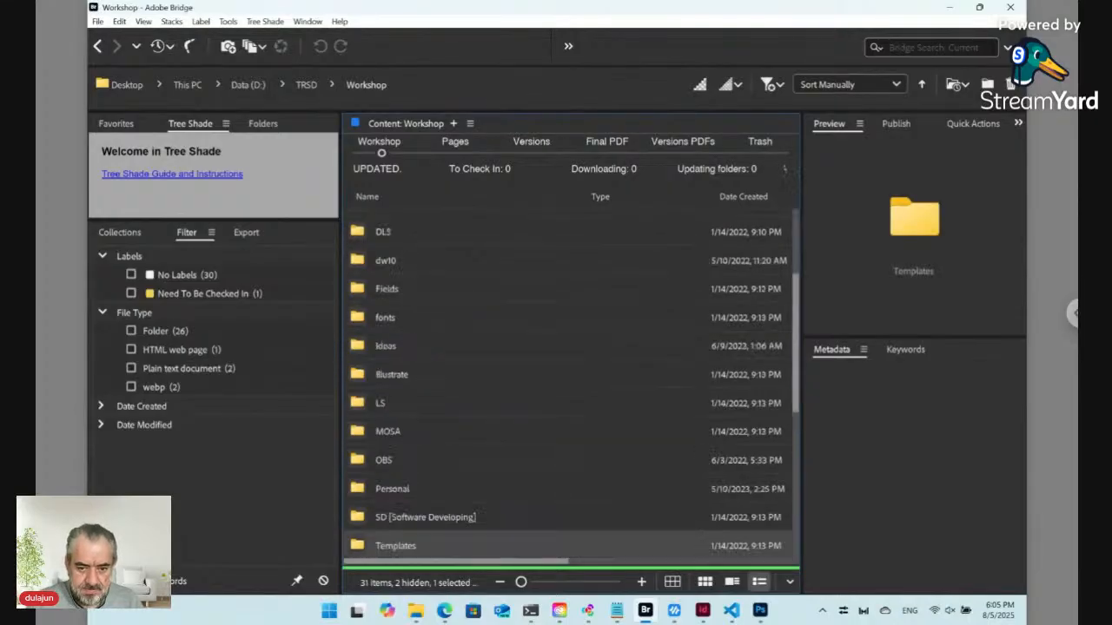
pyautogui.press('Return')
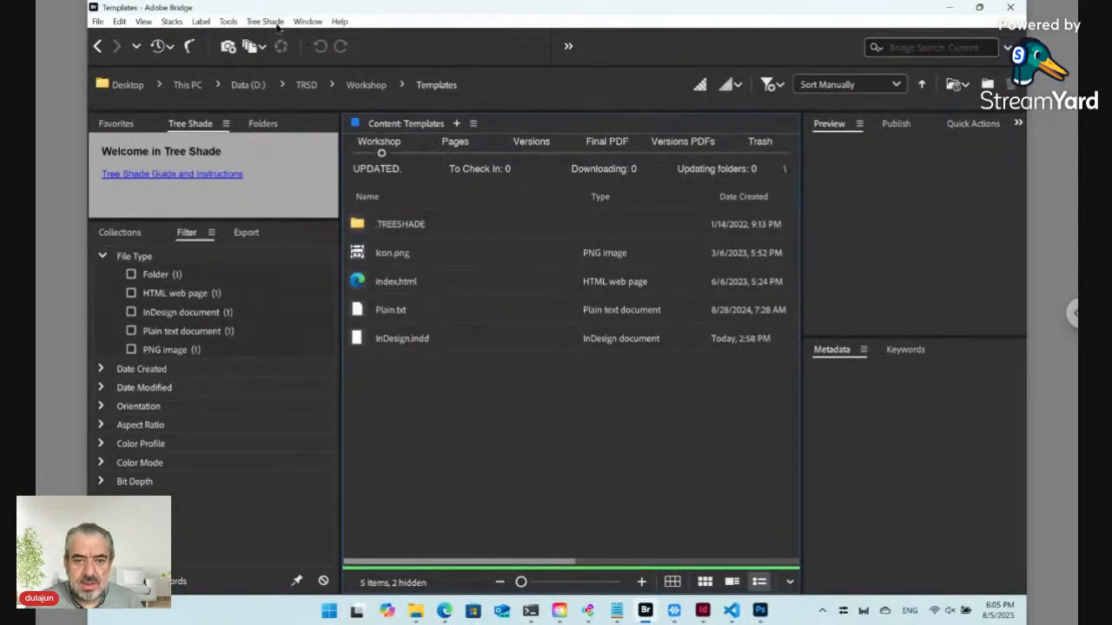
pyautogui.click(264, 21)
pyautogui.moveTo(294, 40)
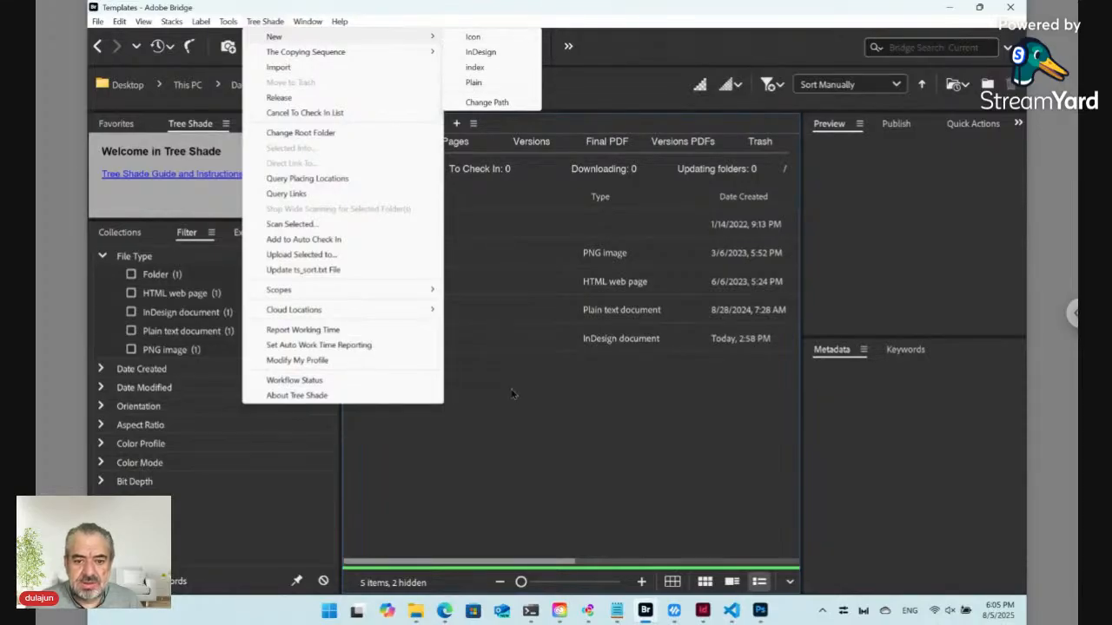
pyautogui.click(512, 393)
# Step: Return to the Pairing folder and create a file named Title from Tree Shade's Plain template
pyautogui.click(99, 46)
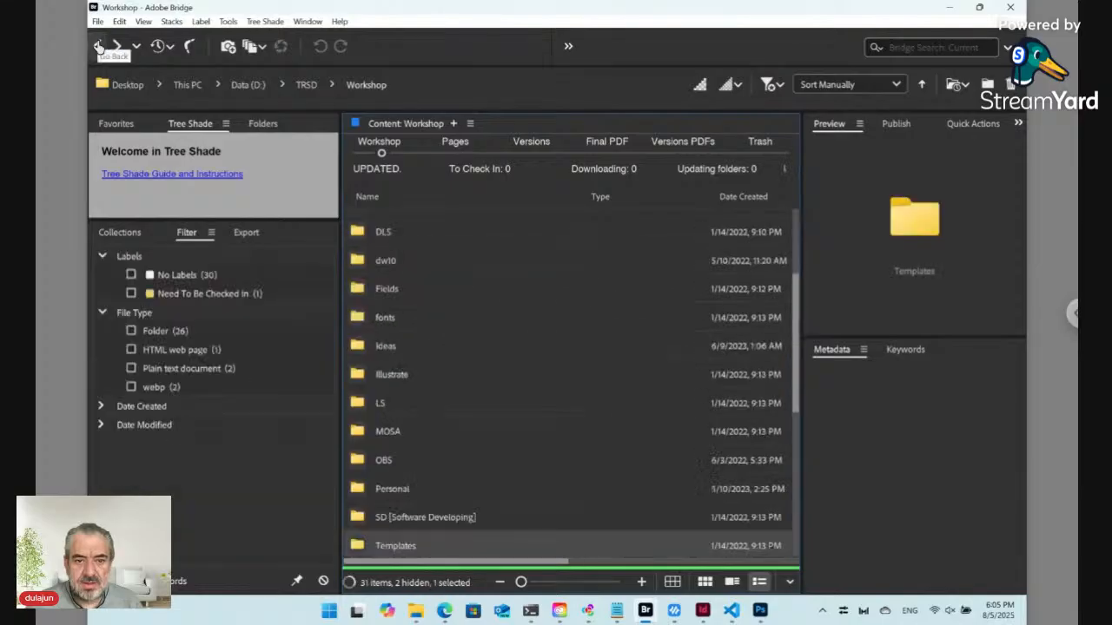
pyautogui.click(98, 47)
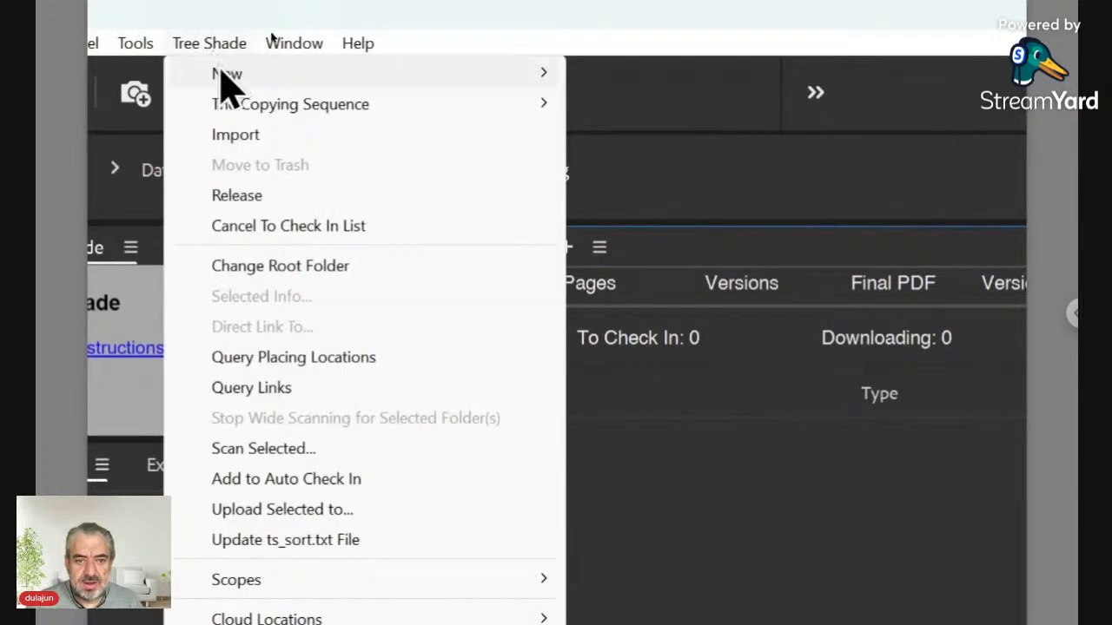
pyautogui.moveTo(218, 72)
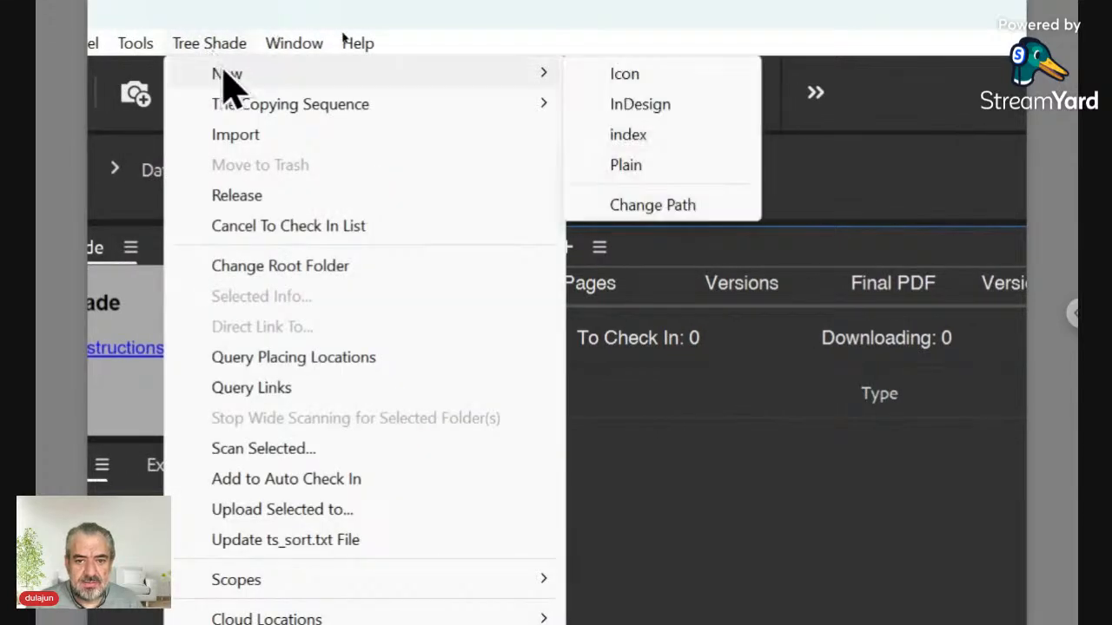
pyautogui.click(627, 165)
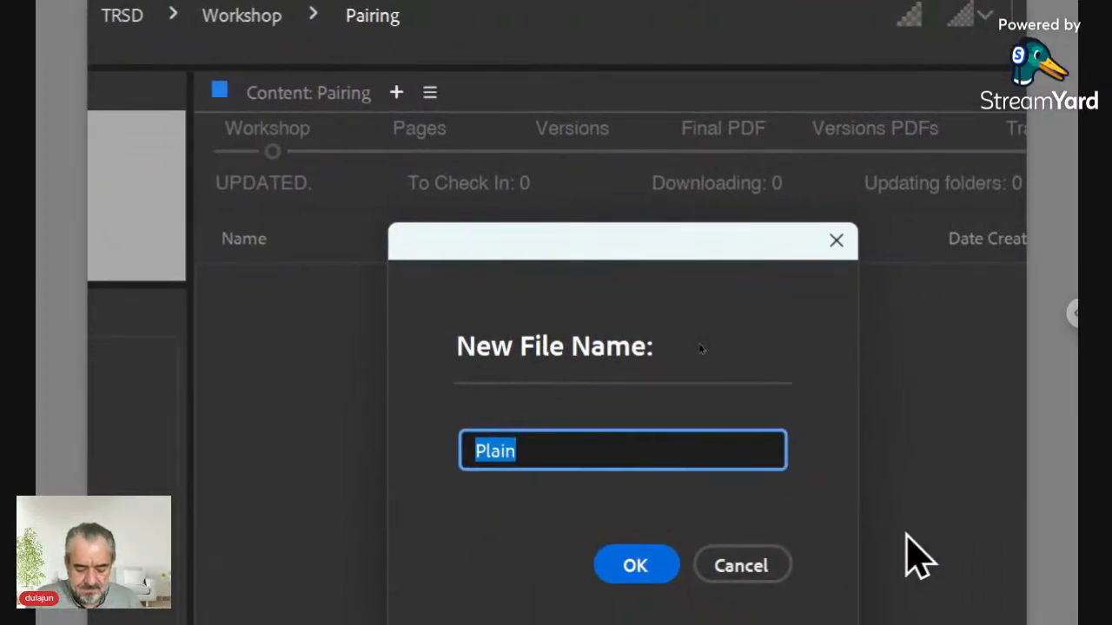
pyautogui.write('Title')
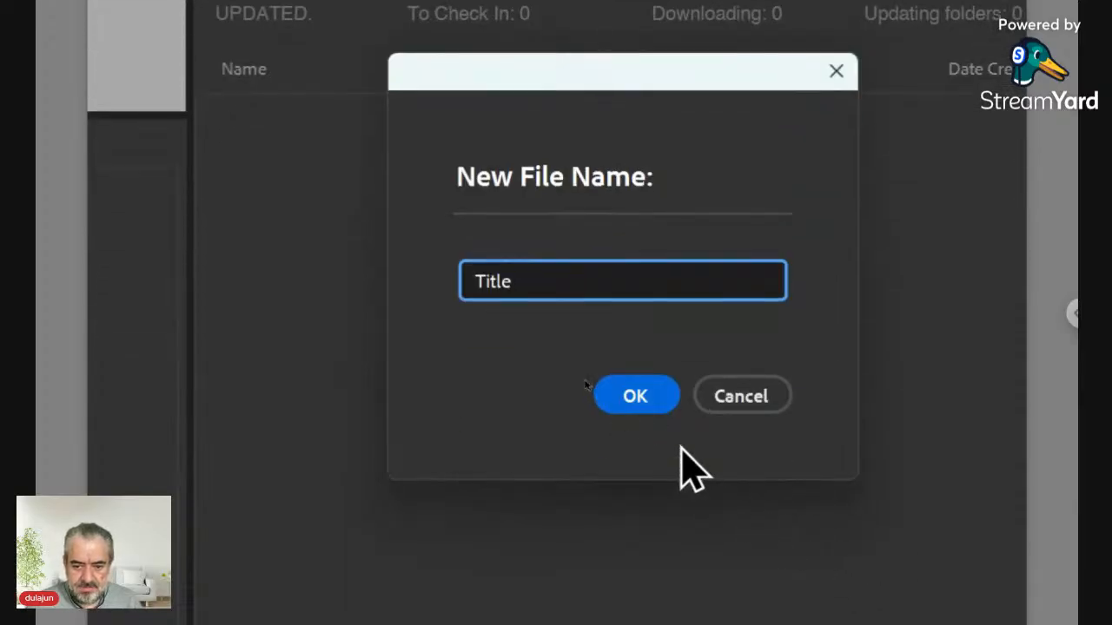
pyautogui.click(651, 403)
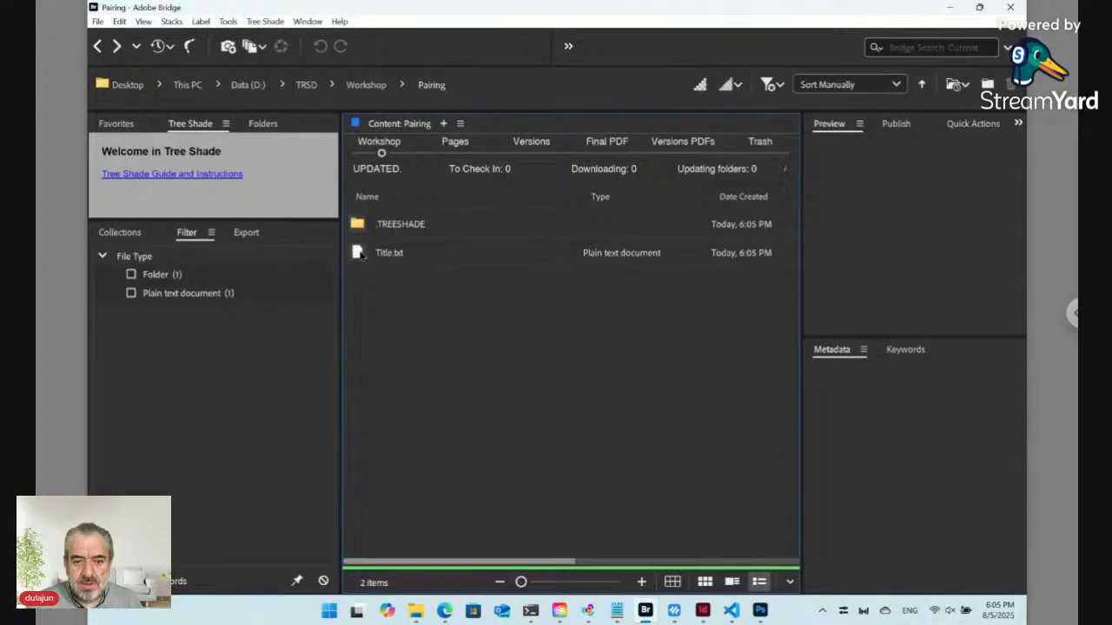
# Step: Switch from Title.txt to its paired folder and create a file named Content there from Tree Shade's Plain template
pyautogui.rightClick(358, 253)
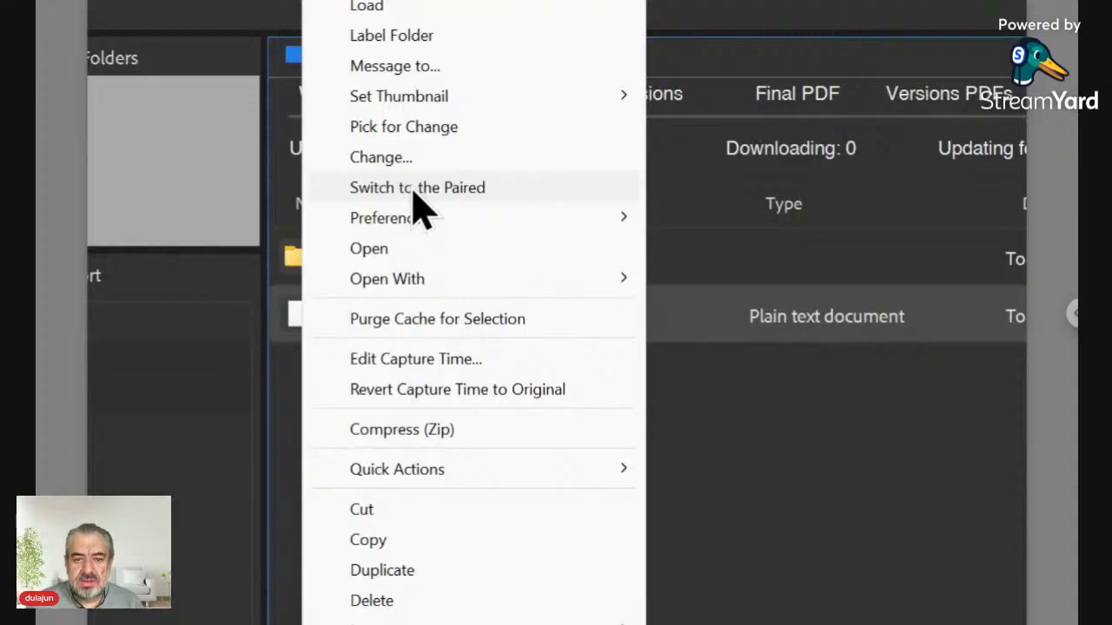
pyautogui.click(414, 189)
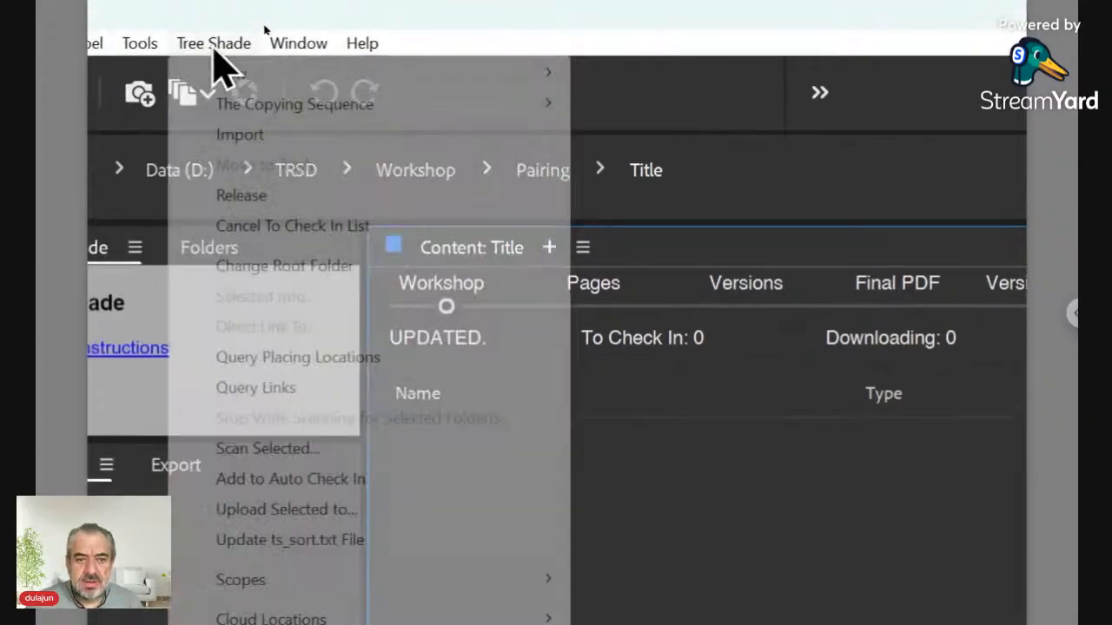
pyautogui.click(174, 38)
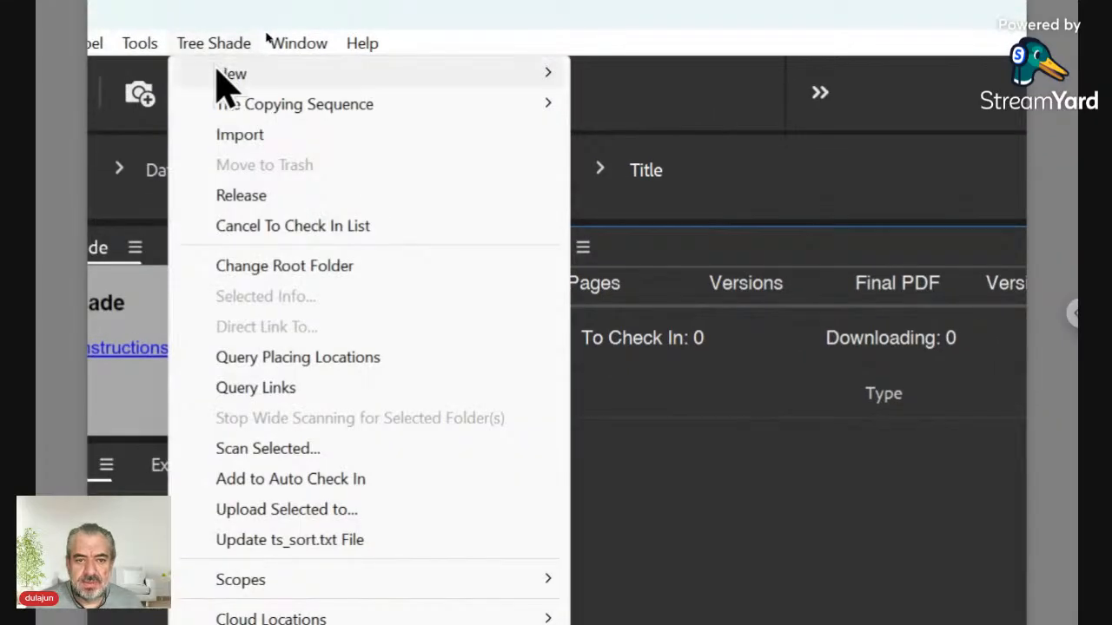
pyautogui.moveTo(215, 71)
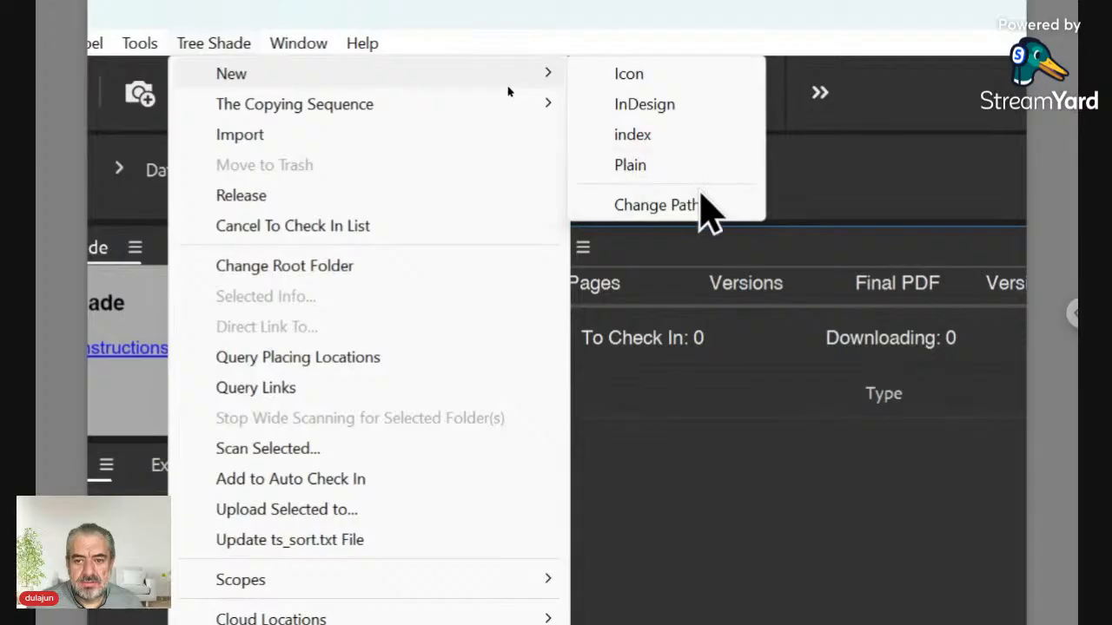
pyautogui.click(701, 168)
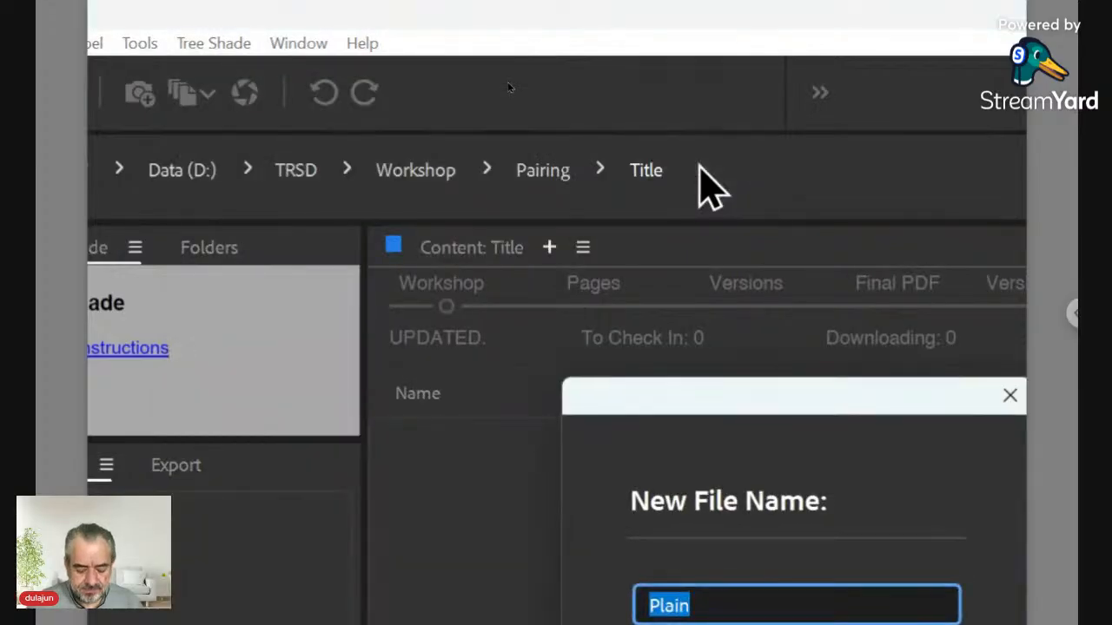
pyautogui.write('Content')
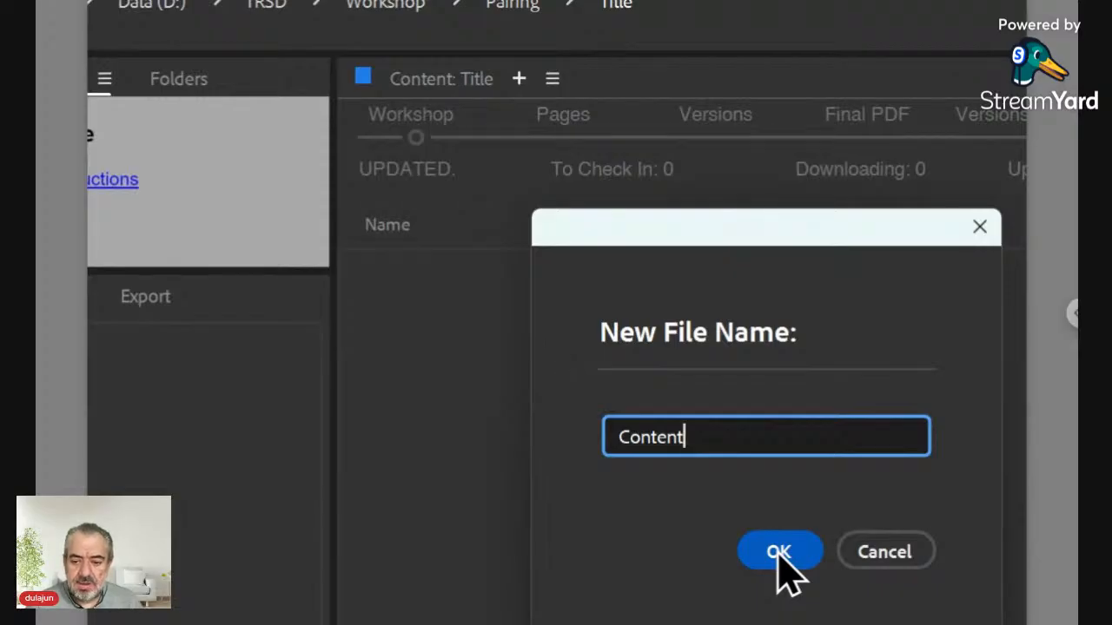
pyautogui.click(778, 553)
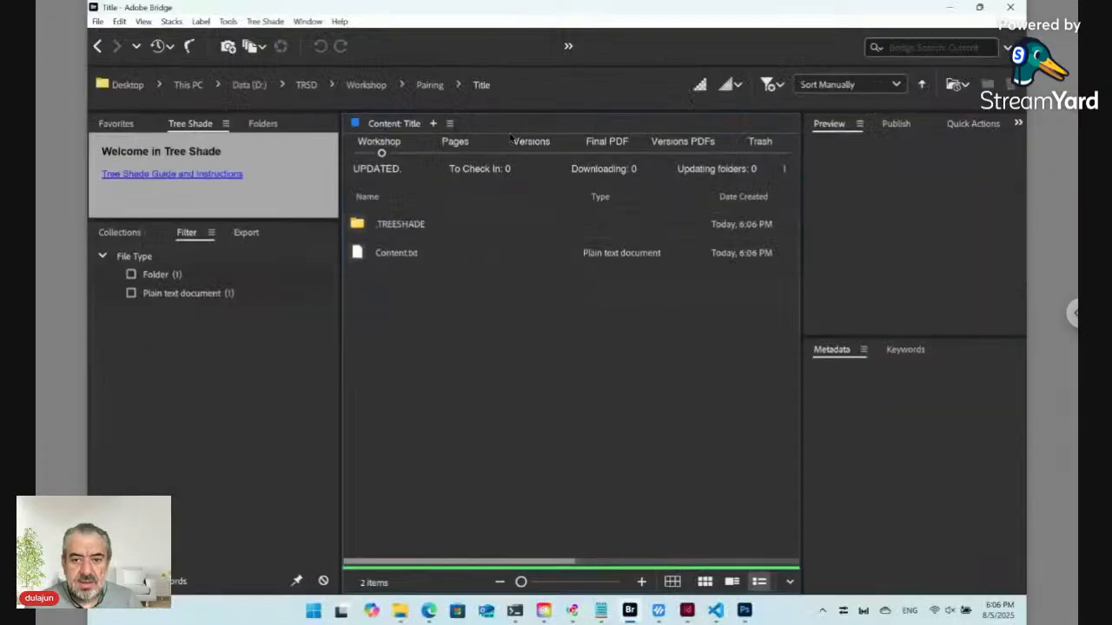
# Step: Return to the Pairing folder and rename Title.txt as Main Title.txt
pyautogui.click(431, 87)
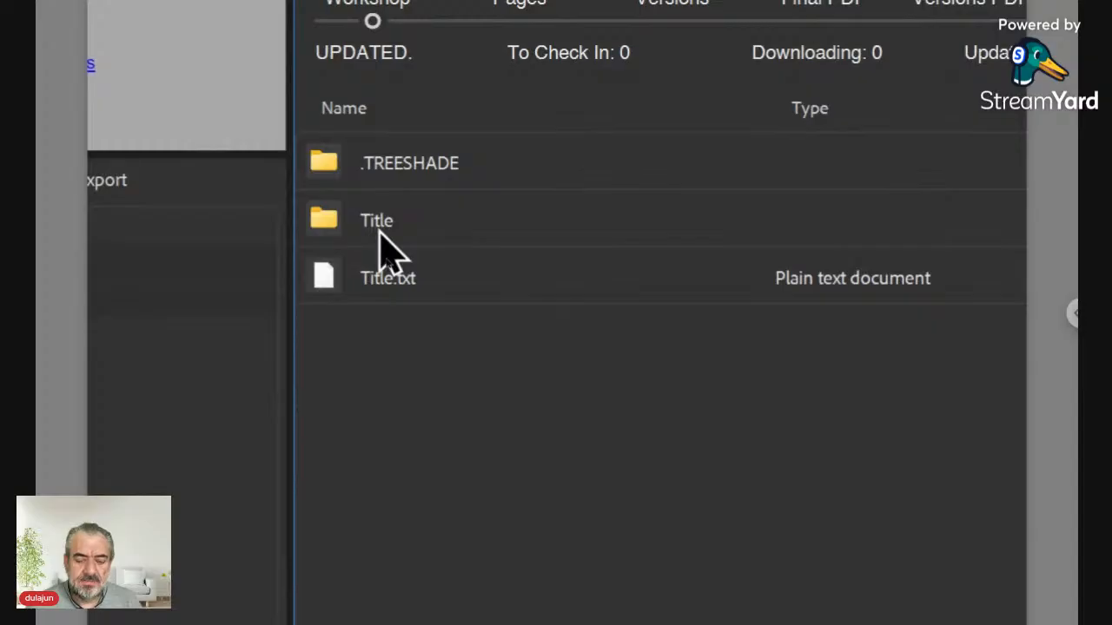
pyautogui.click(382, 291)
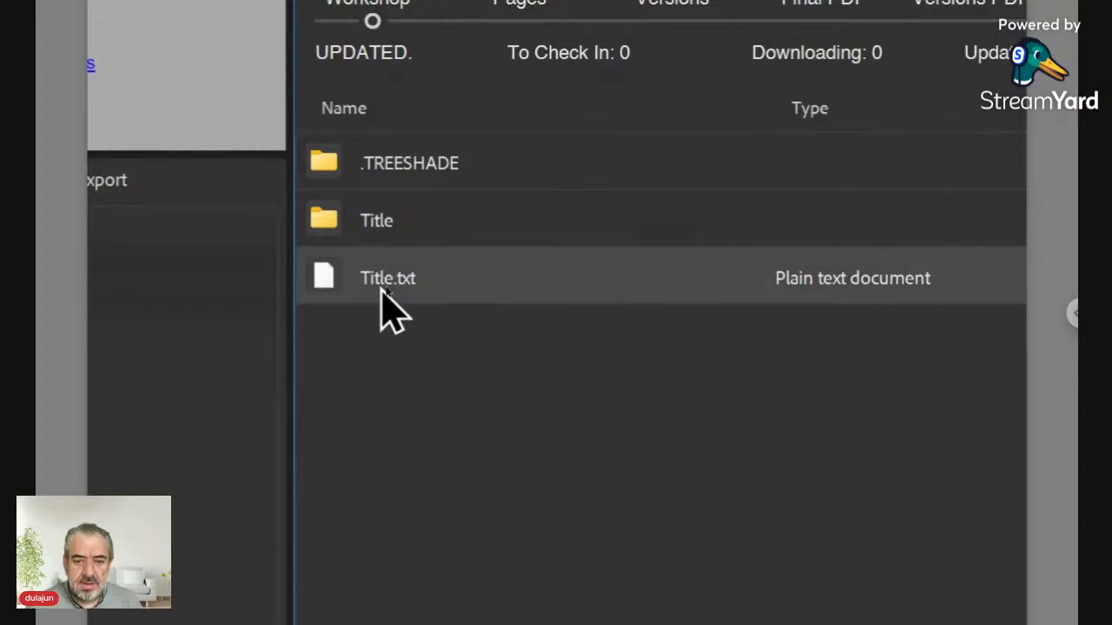
pyautogui.click(383, 286)
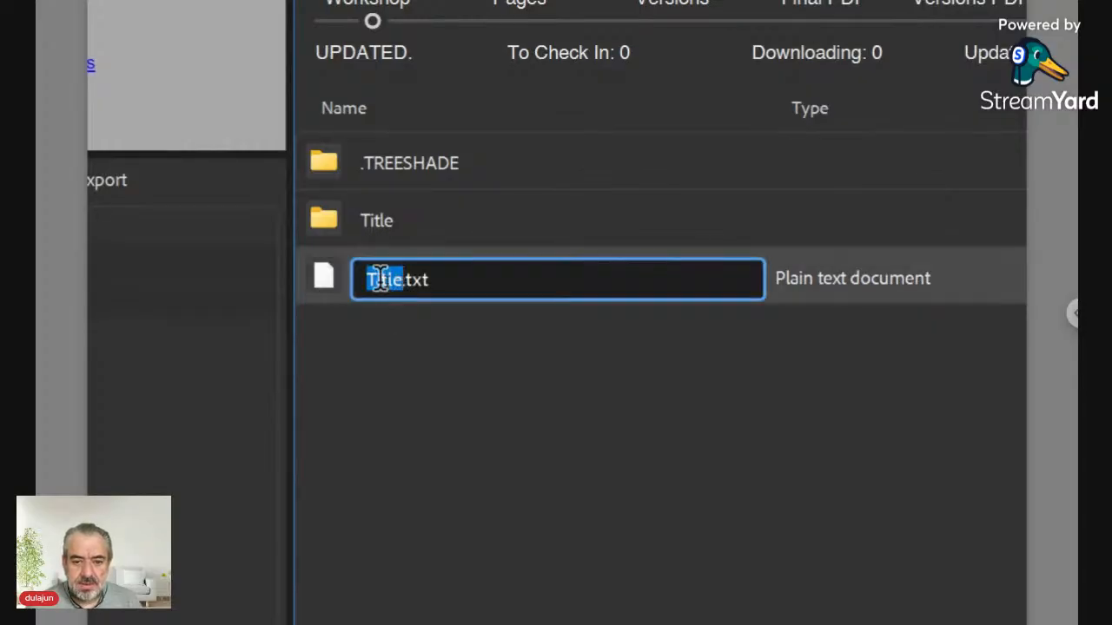
pyautogui.press('Left')
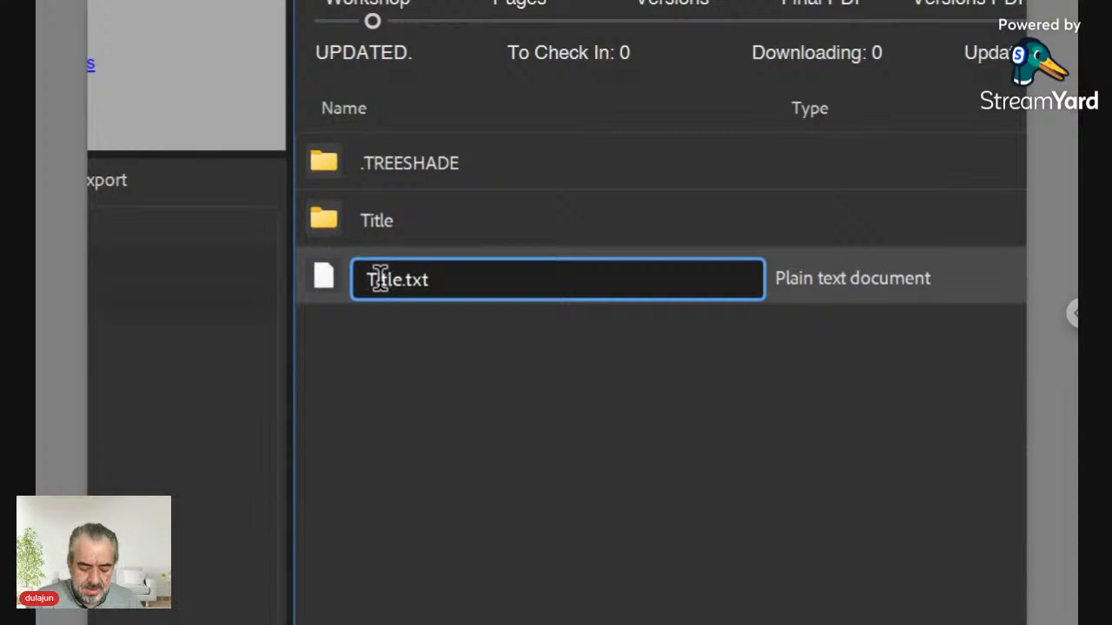
pyautogui.write('Main')
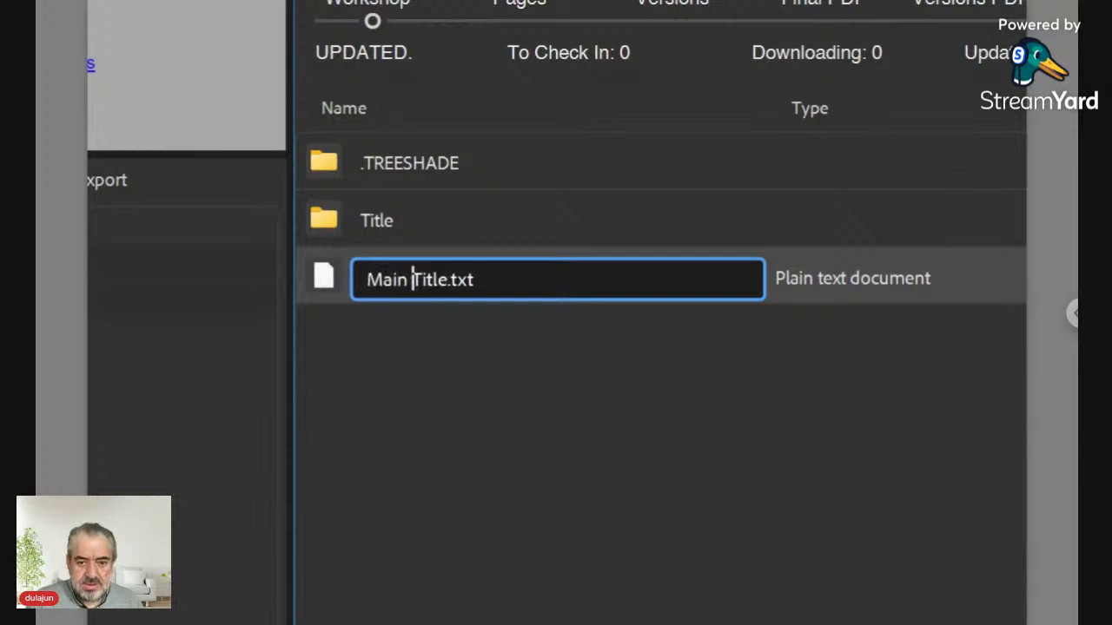
pyautogui.press('Return')
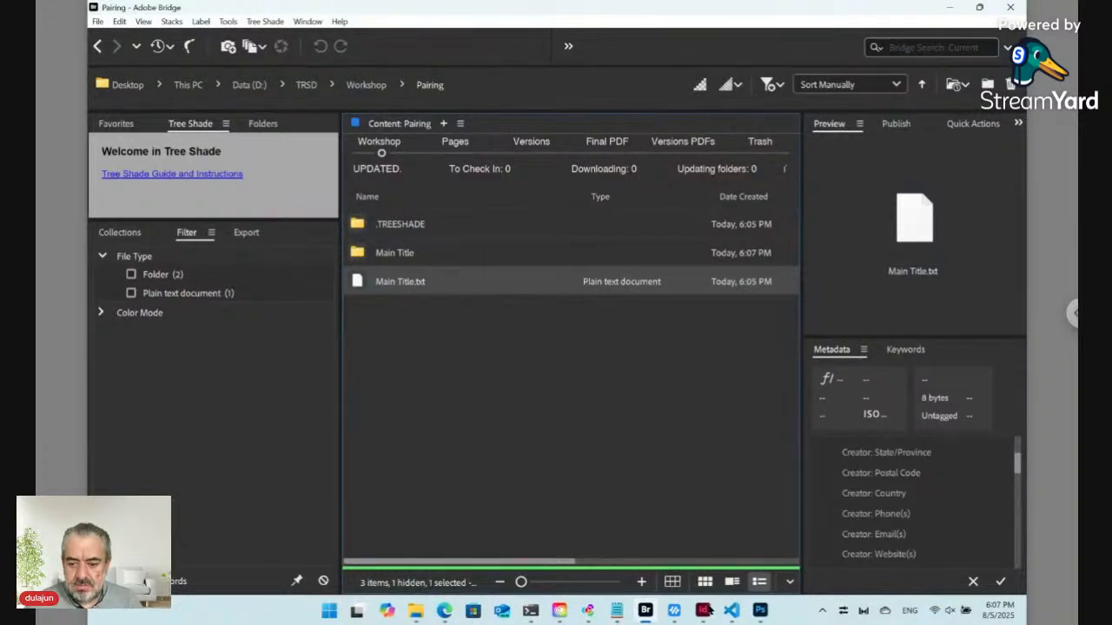
# Step: Bring up InDesign and arrange it side by side with Bridge, with Bridge in the right half of the screen
pyautogui.moveTo(703, 615)
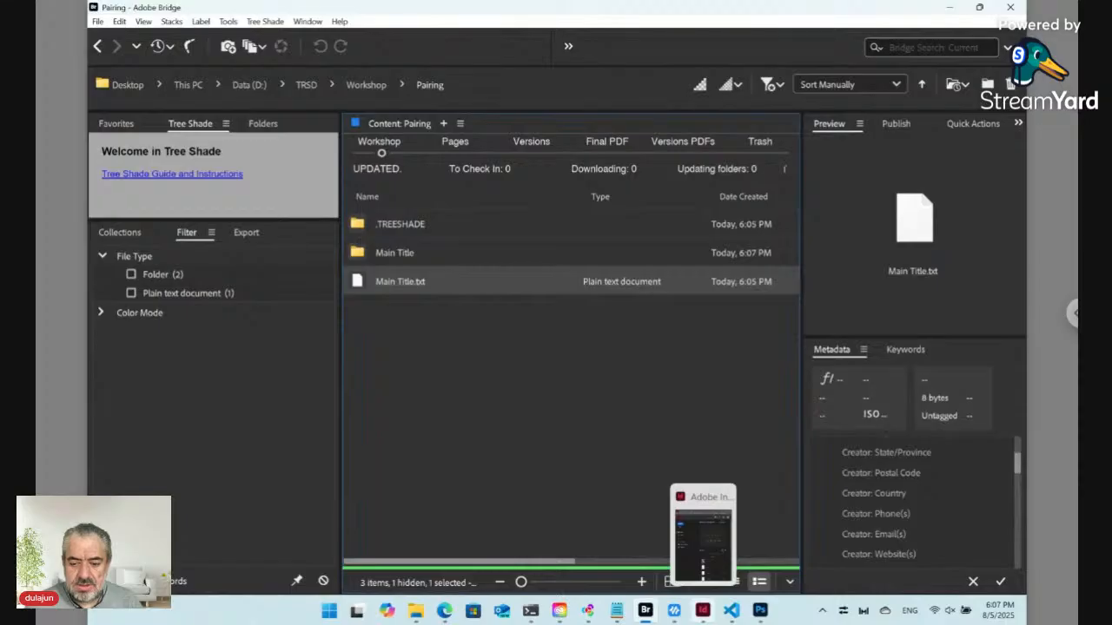
pyautogui.click(703, 611)
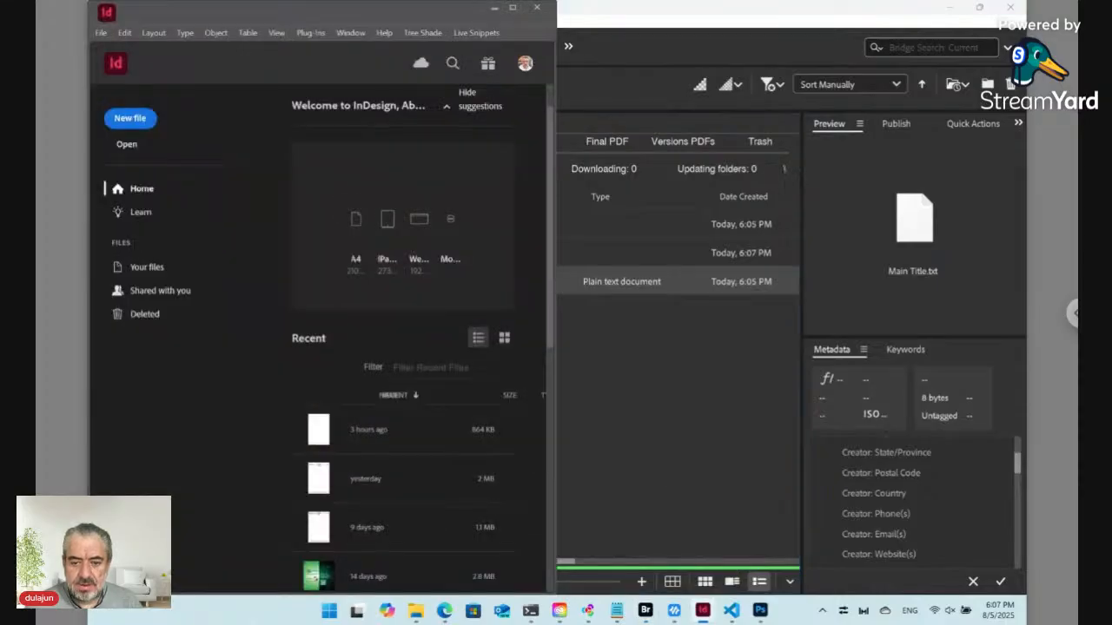
pyautogui.click(607, 343)
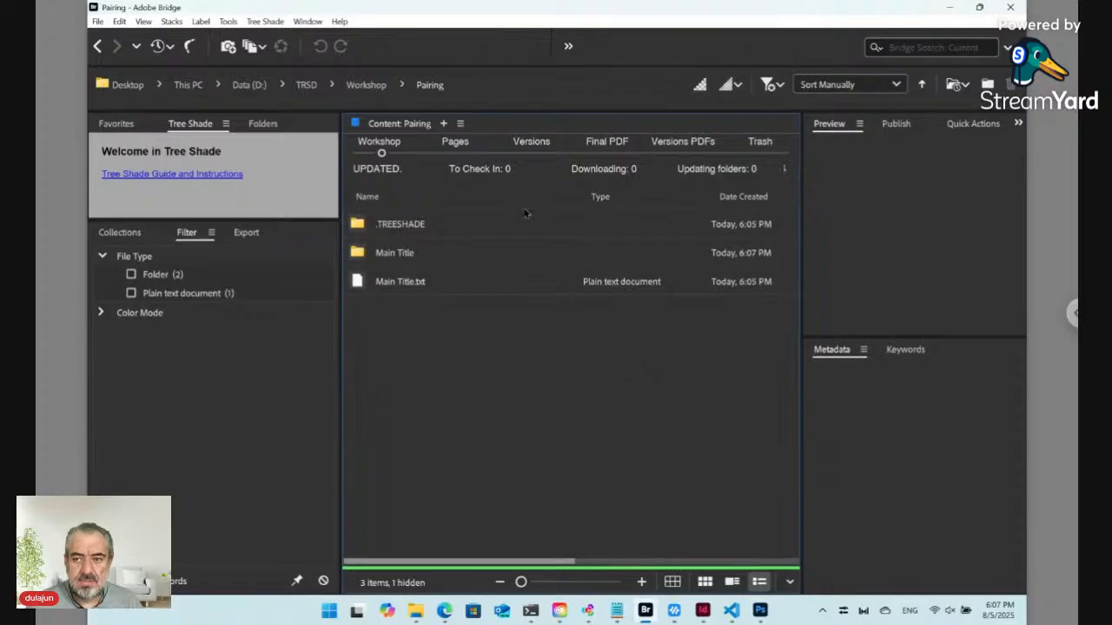
pyautogui.moveTo(981, 11)
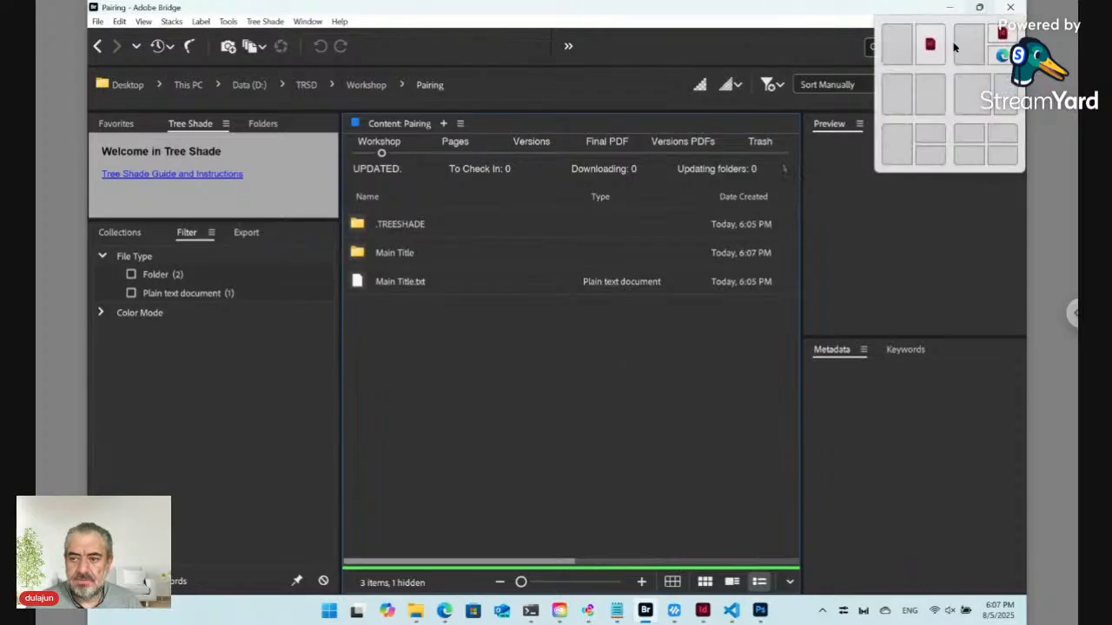
pyautogui.click(933, 93)
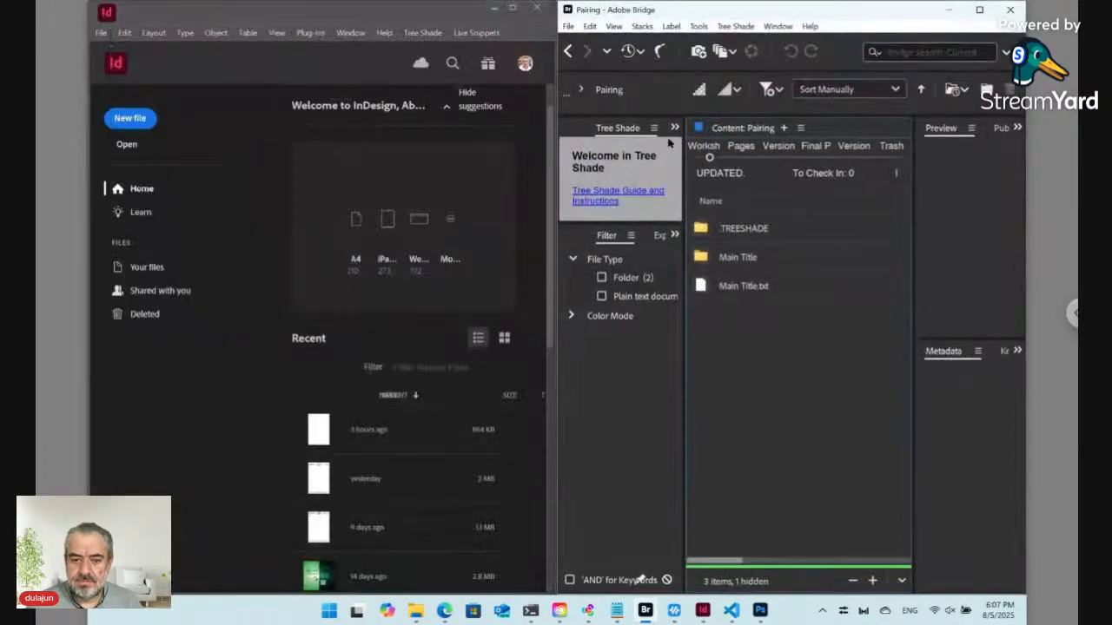
pyautogui.click(266, 191)
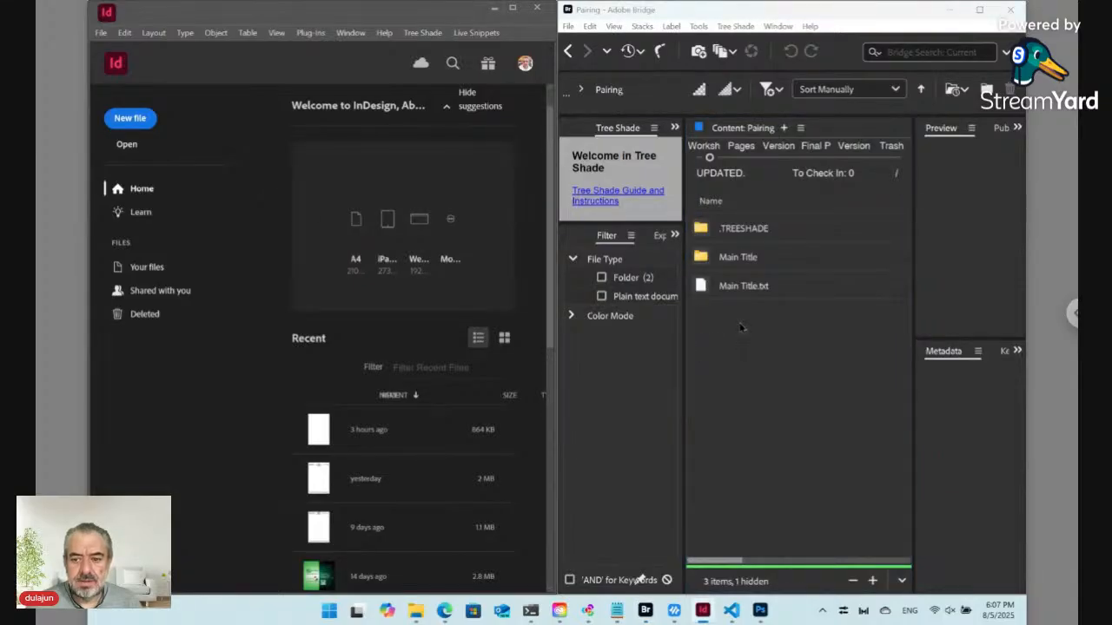
# Step: Create a file named Layout in the Pairing folder from Tree Shade's InDesign template
pyautogui.click(736, 27)
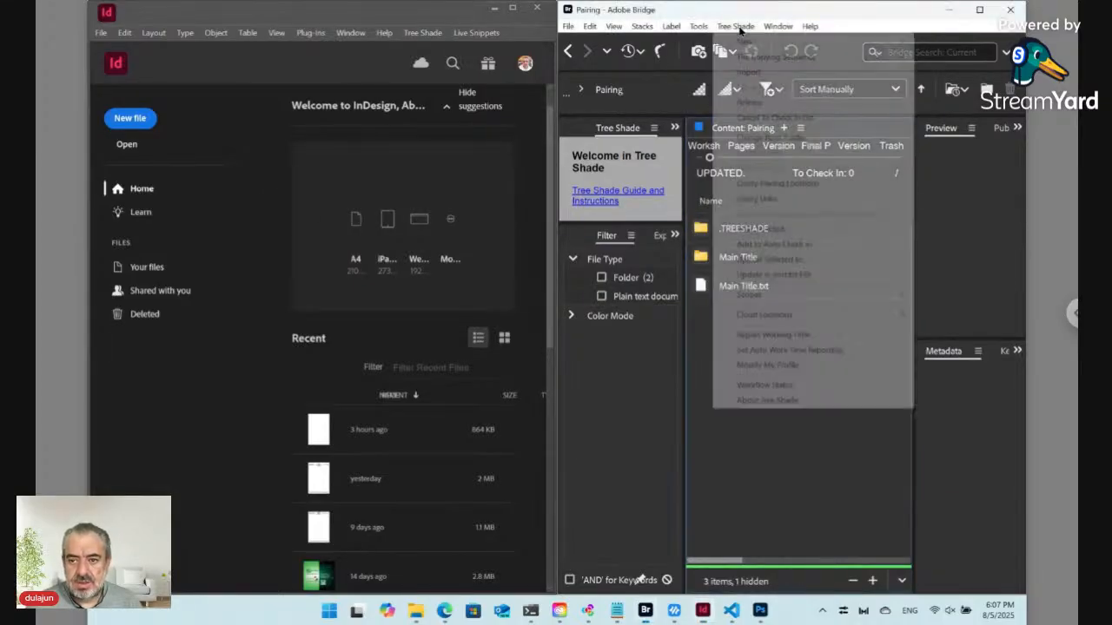
pyautogui.moveTo(901, 48)
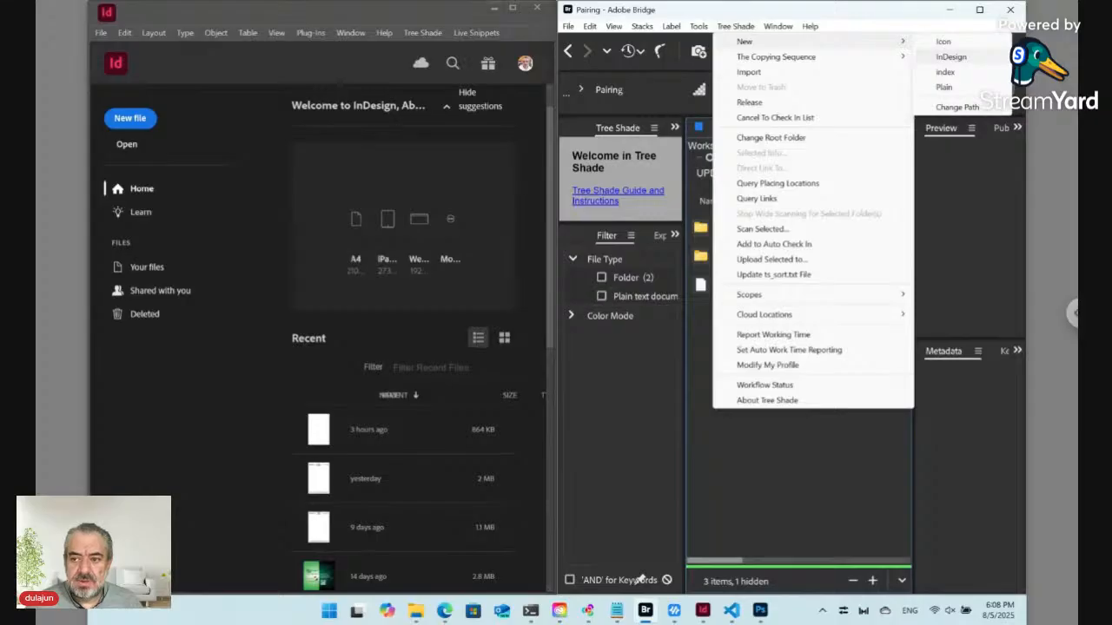
pyautogui.click(950, 57)
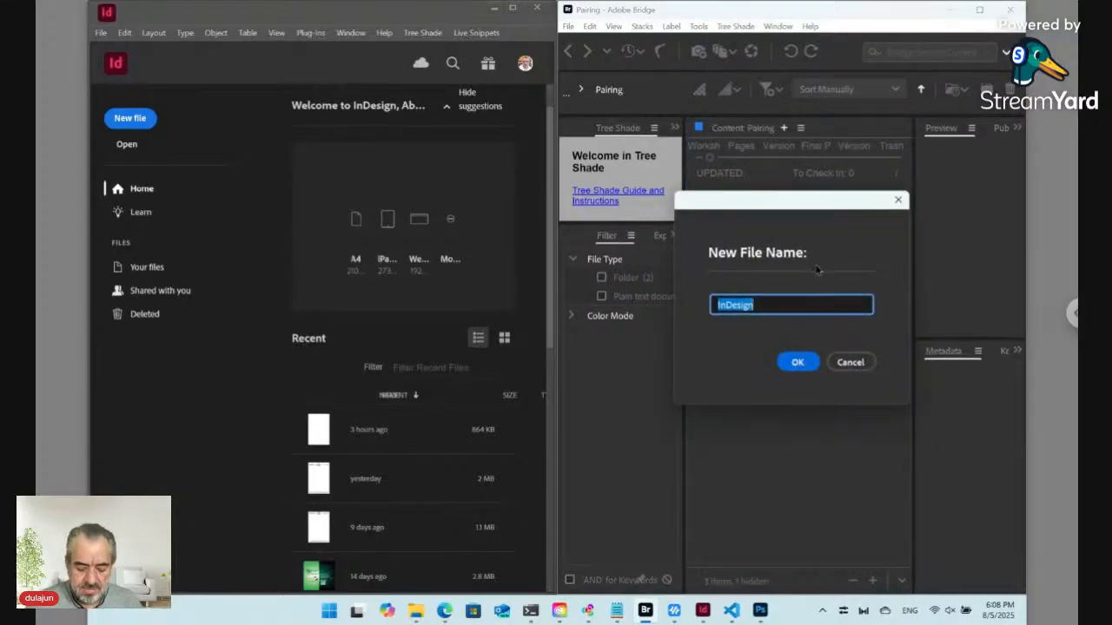
pyautogui.write('Layout')
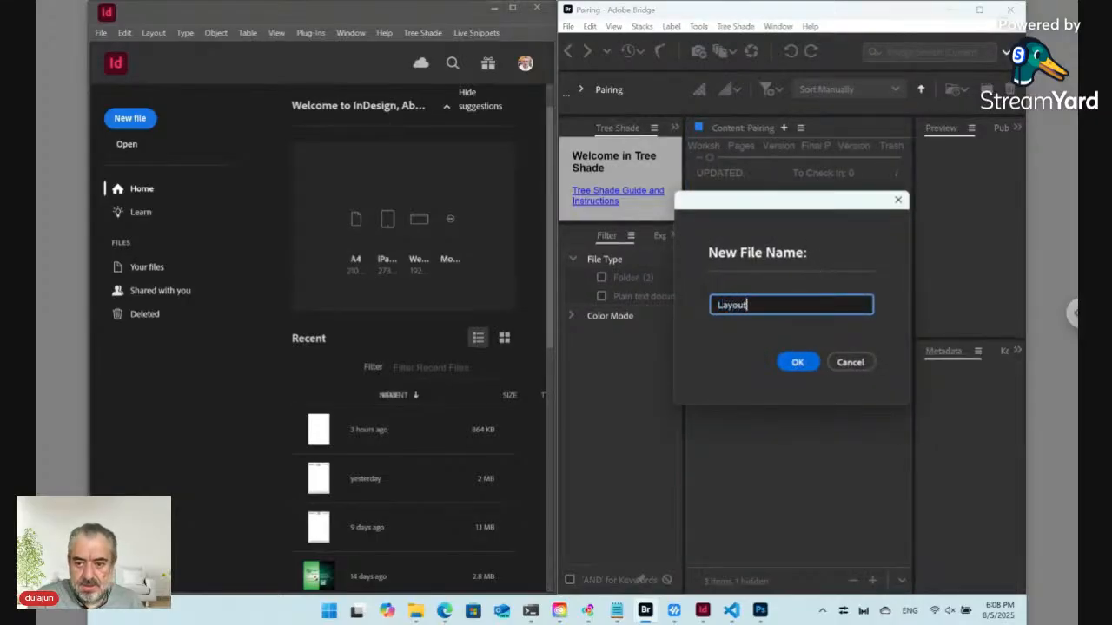
pyautogui.press('Return')
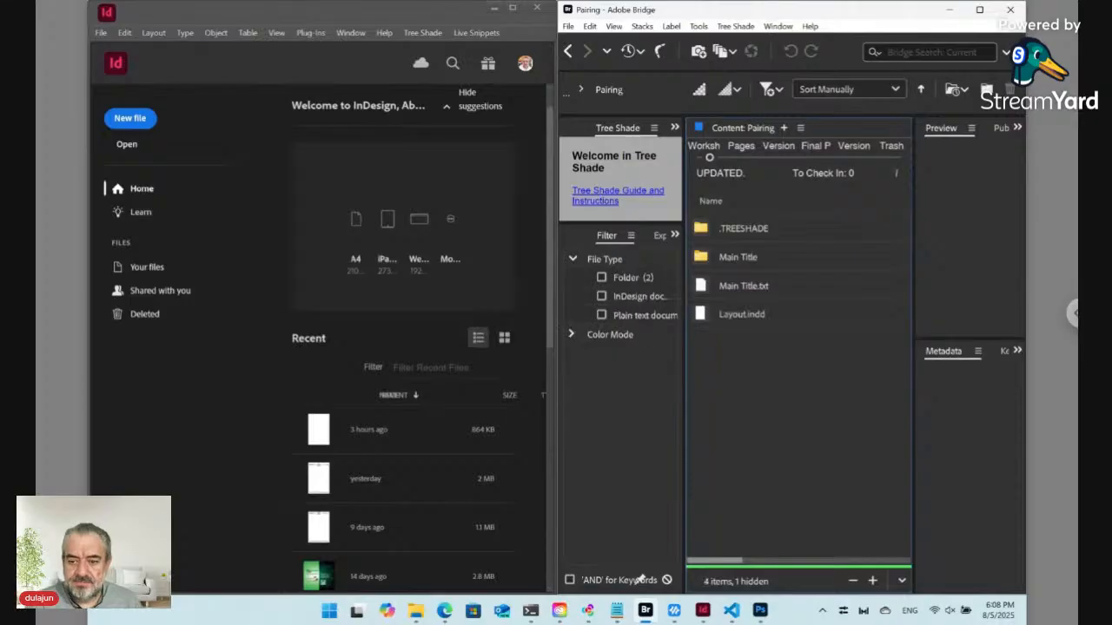
# Step: Open Layout.indd from the Pairing folder in InDesign
pyautogui.click(760, 290)
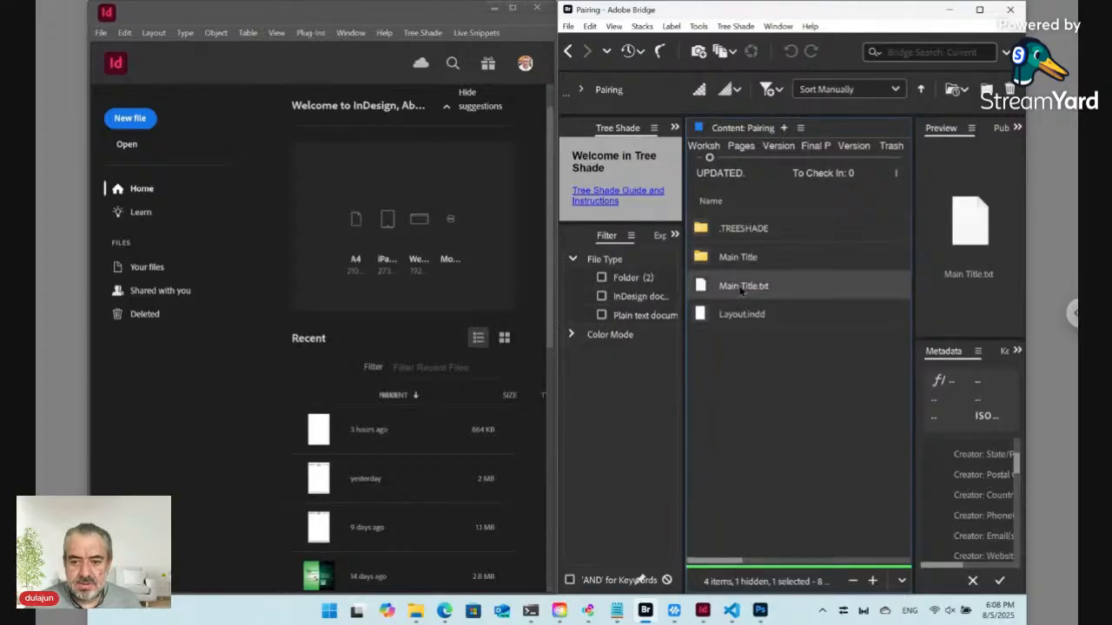
pyautogui.click(706, 319)
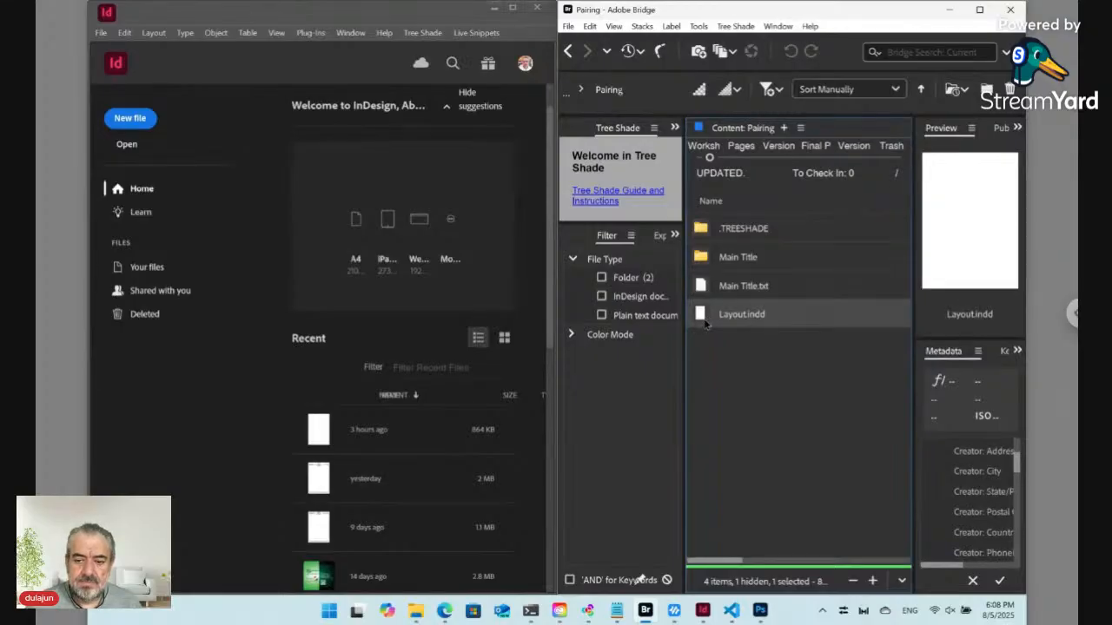
pyautogui.doubleClick(707, 320)
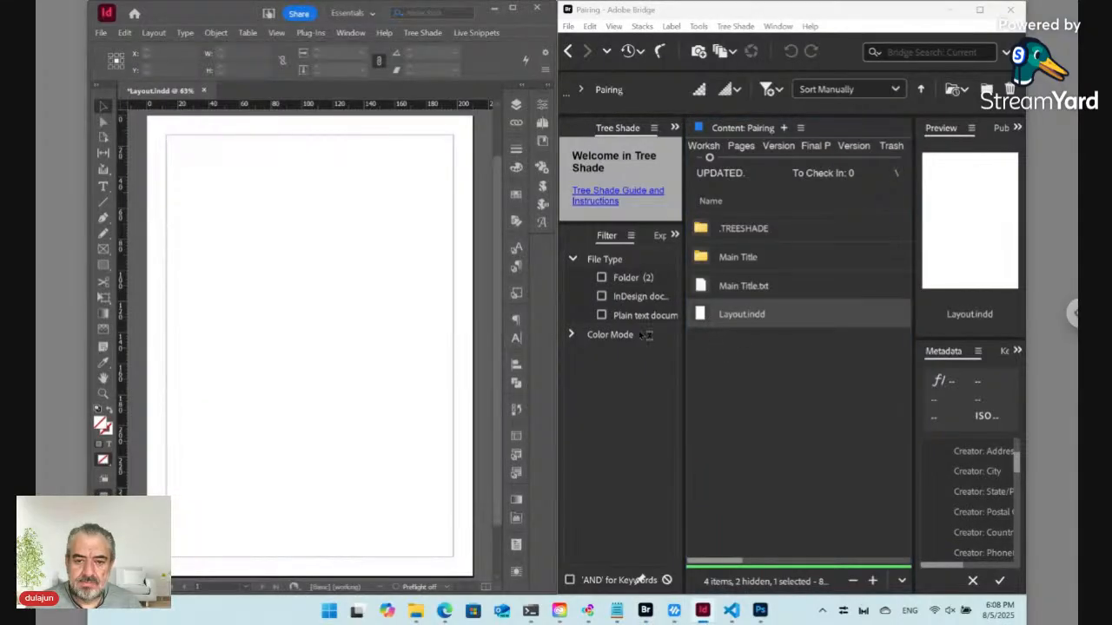
# Step: Open Main Title.txt itself instead of its paired folder and replace its content with "::./<FN>/Content*:Place"
pyautogui.click(766, 288)
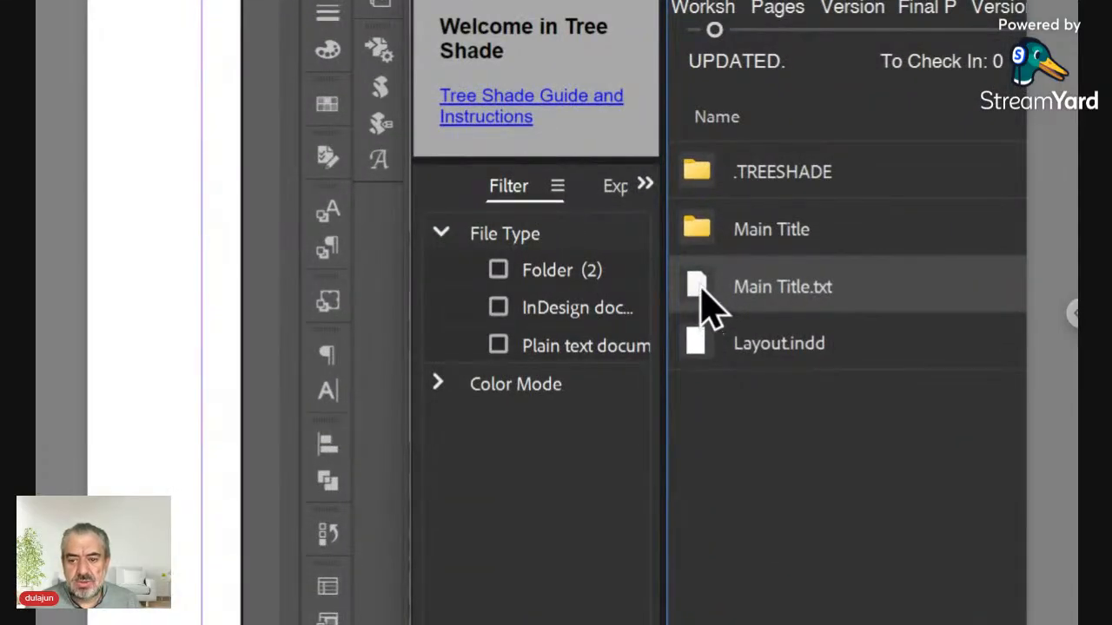
pyautogui.doubleClick(700, 288)
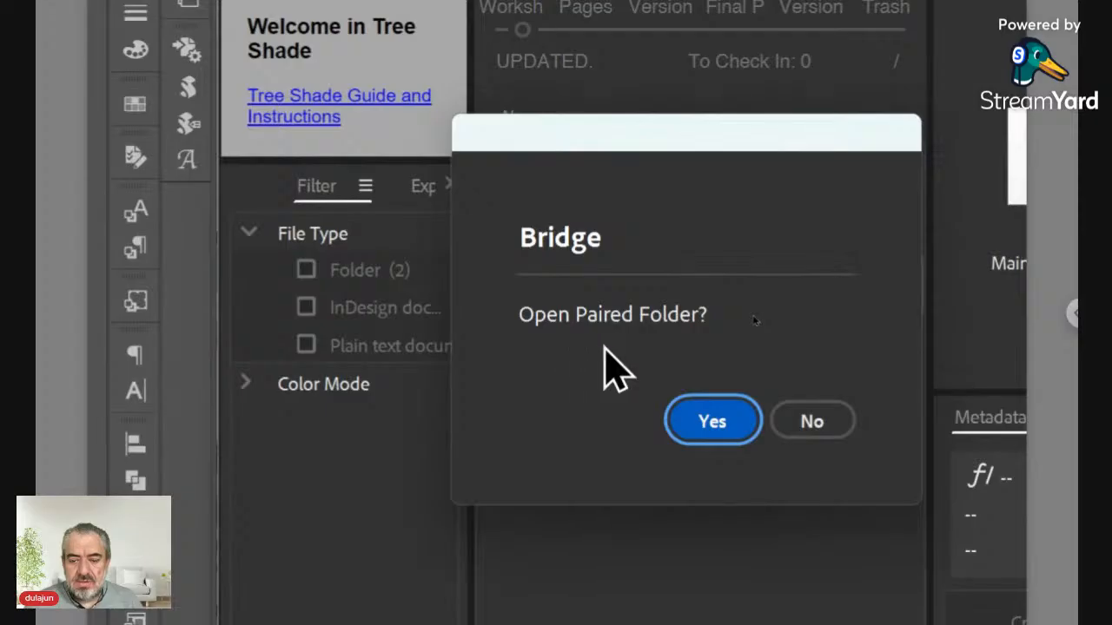
pyautogui.click(811, 420)
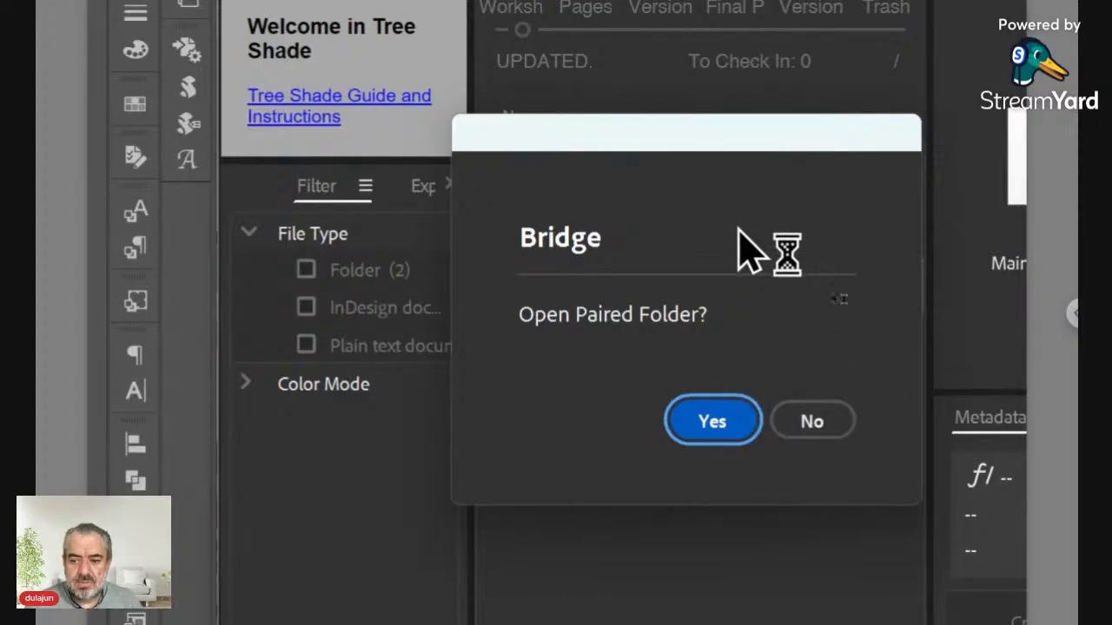
pyautogui.click(811, 428)
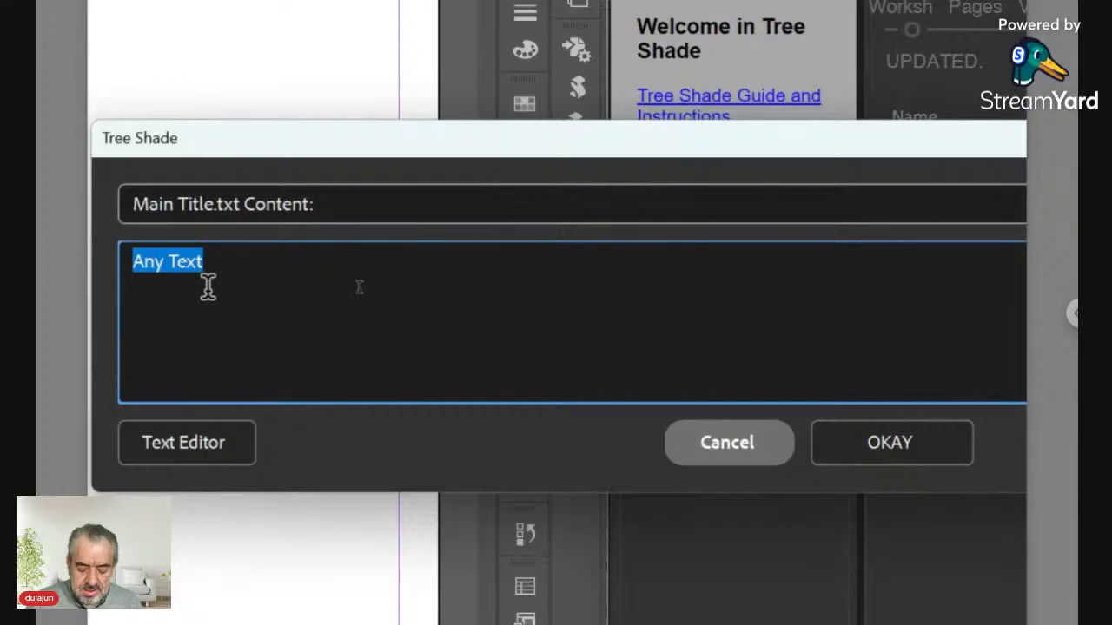
pyautogui.press('BackSpace')
pyautogui.write('::')
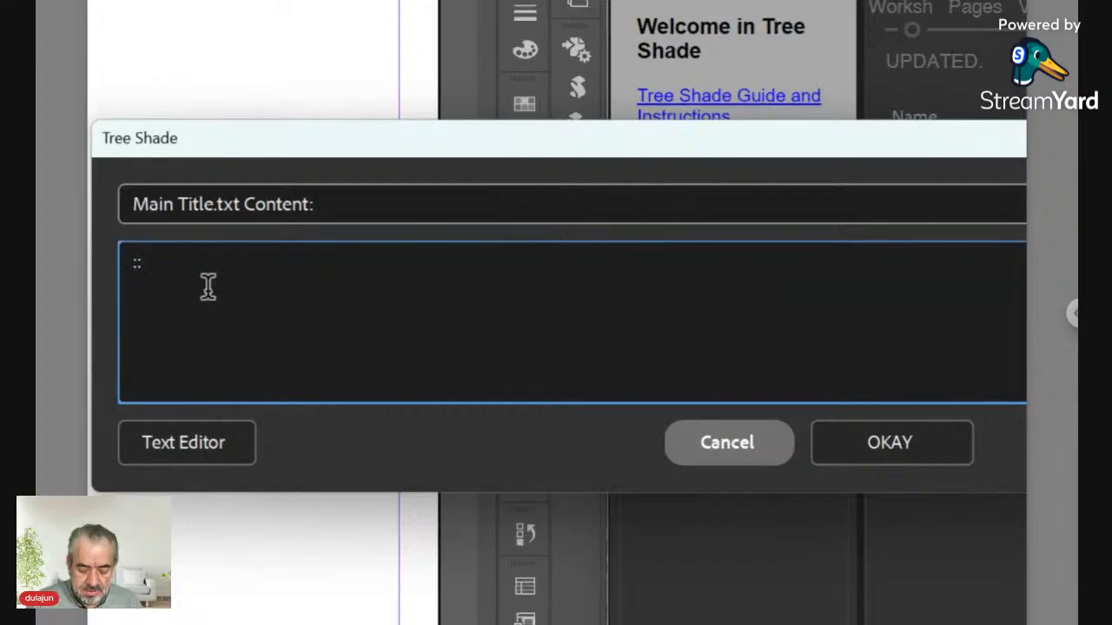
pyautogui.write('.')
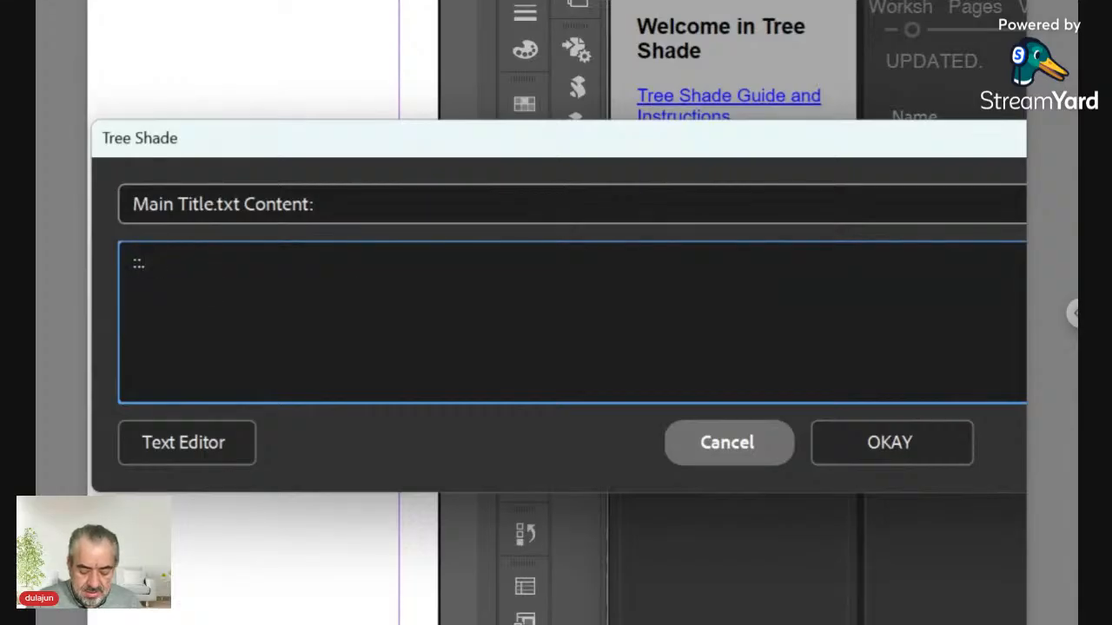
pyautogui.write('/')
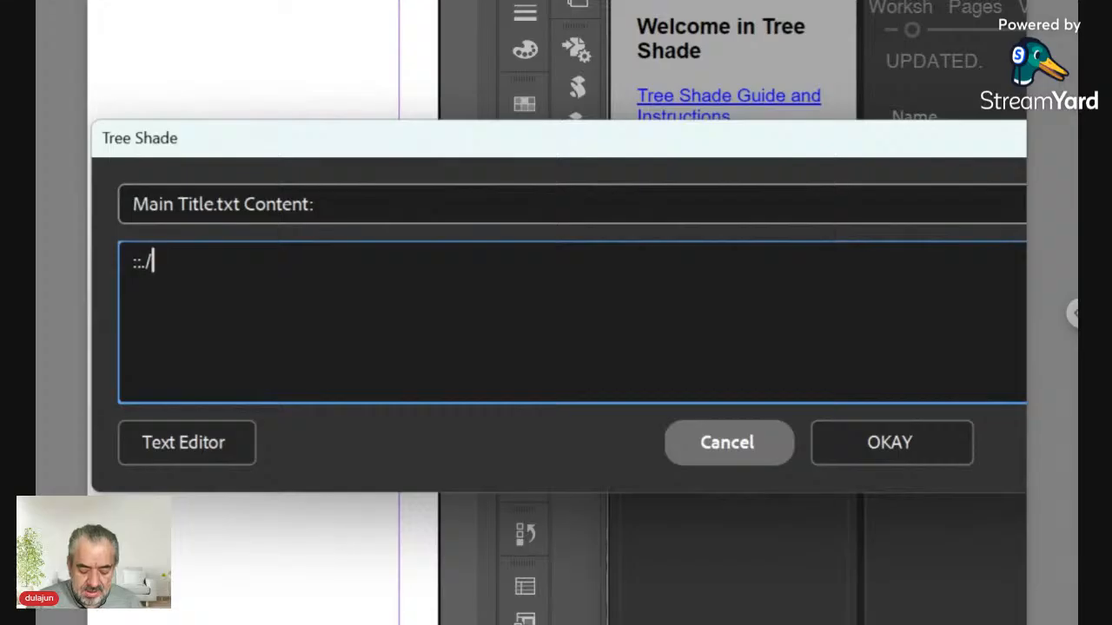
pyautogui.write('<')
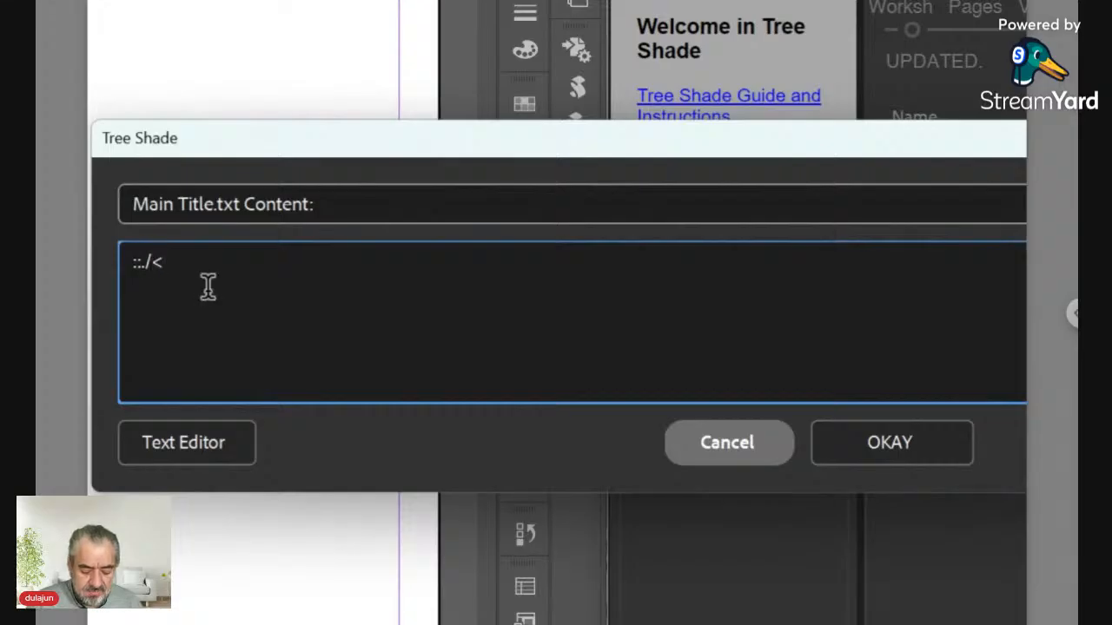
pyautogui.write('FN')
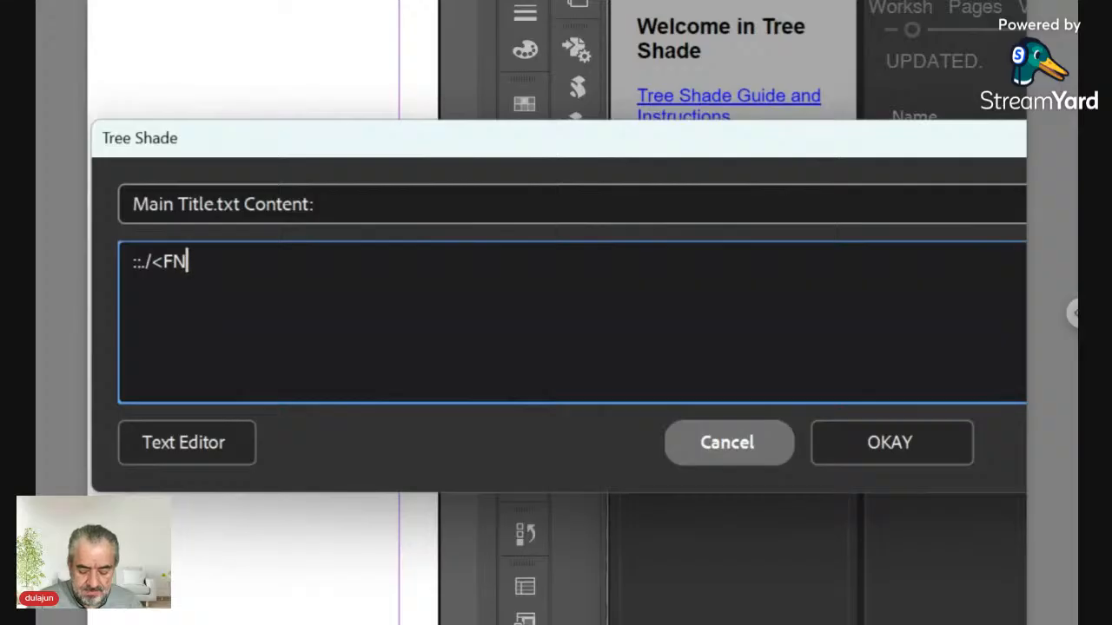
pyautogui.write('>')
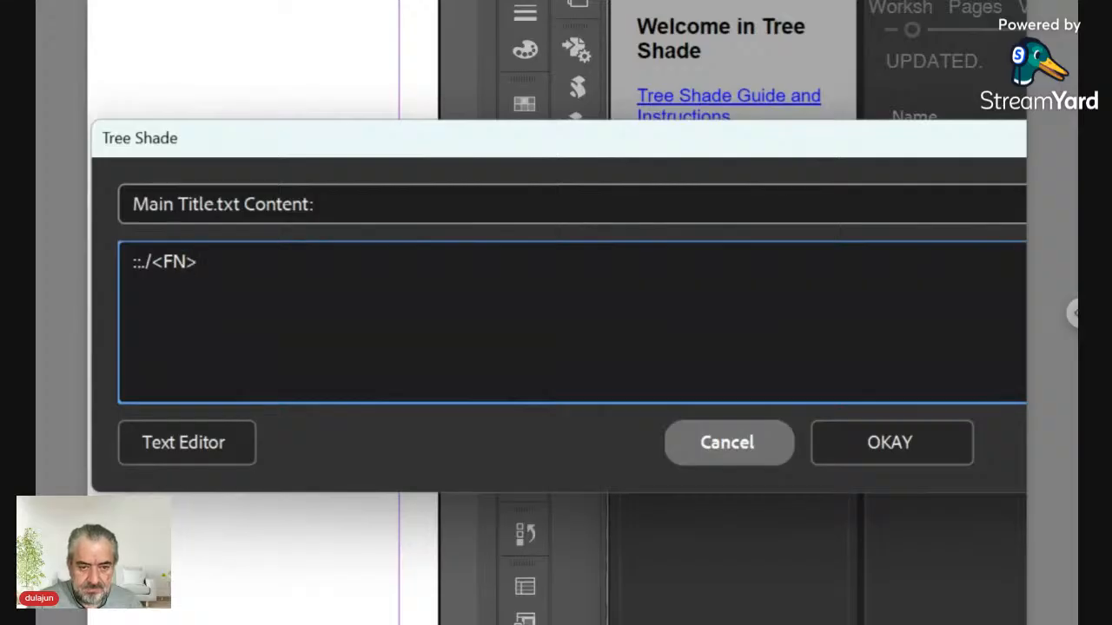
pyautogui.write('/')
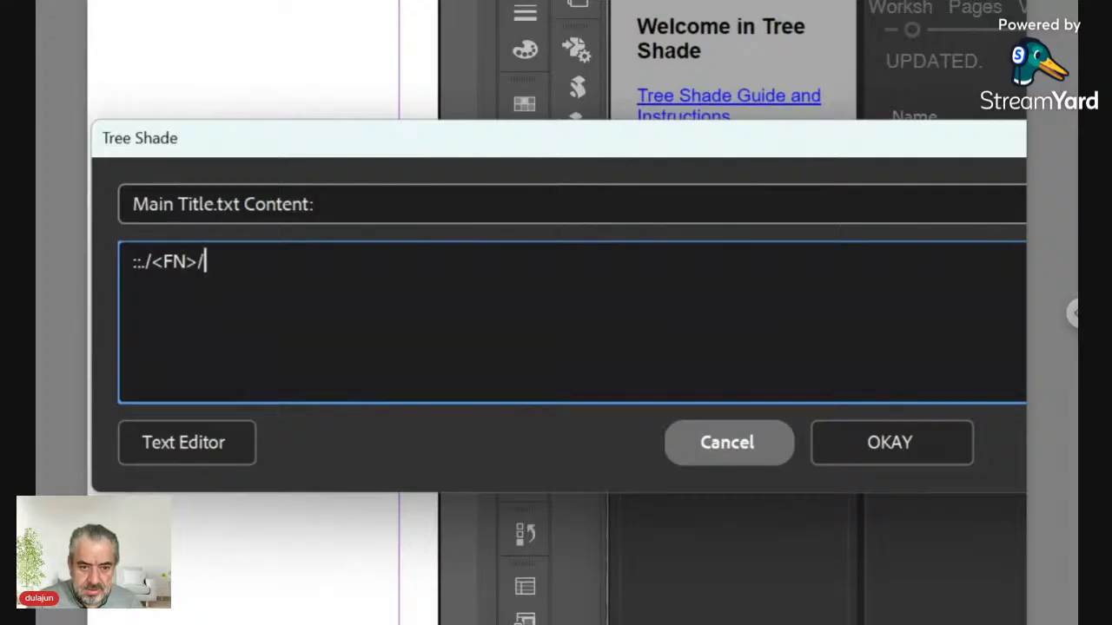
pyautogui.write('Con')
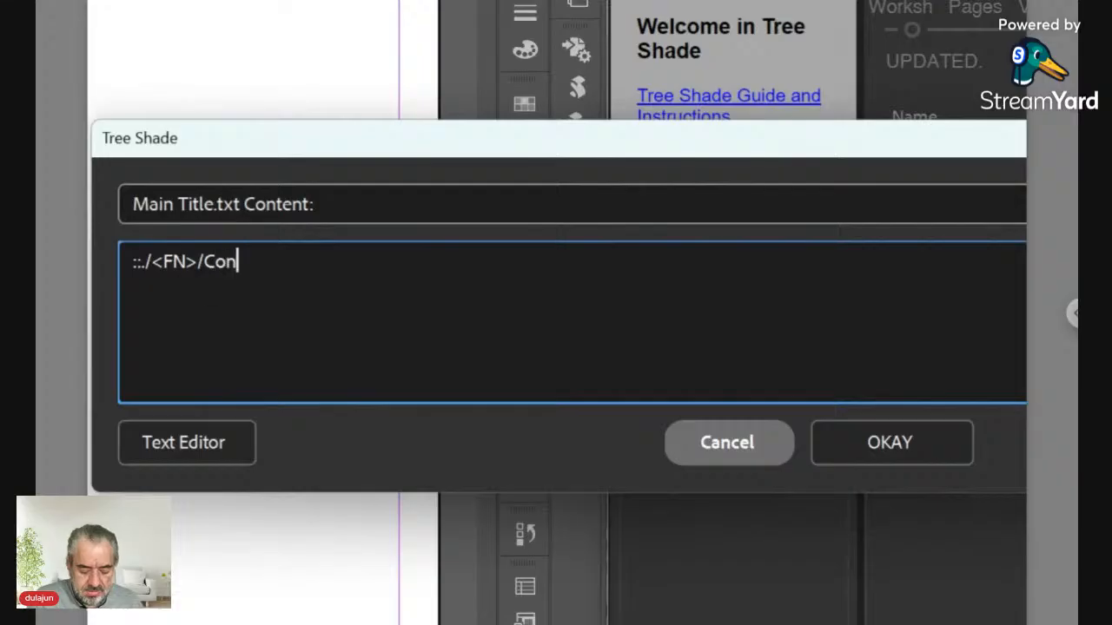
pyautogui.write('tent')
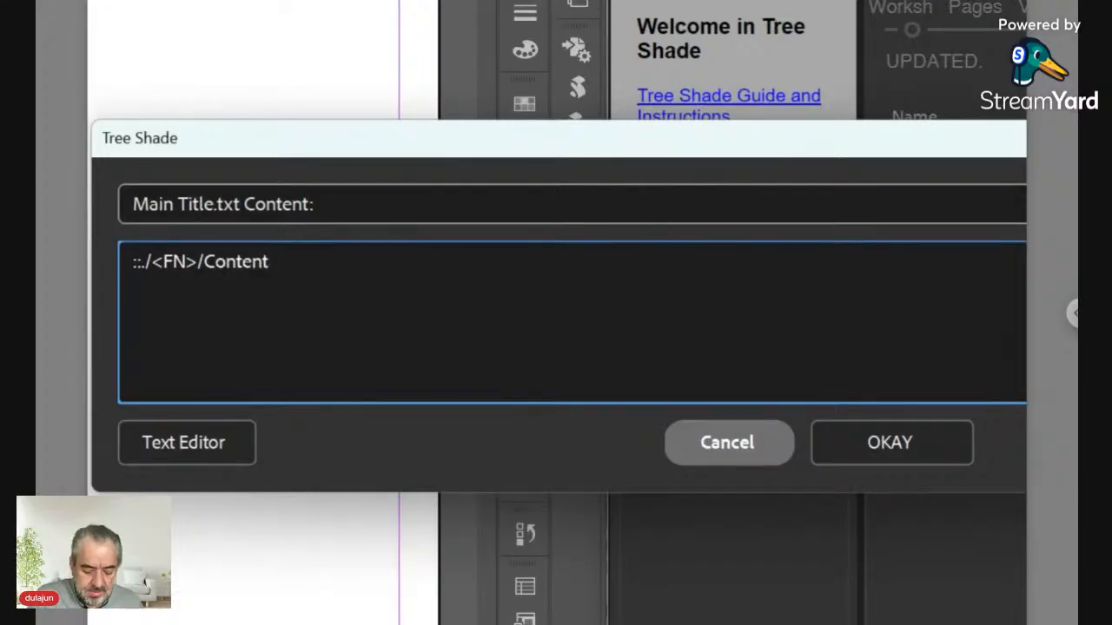
pyautogui.write('*')
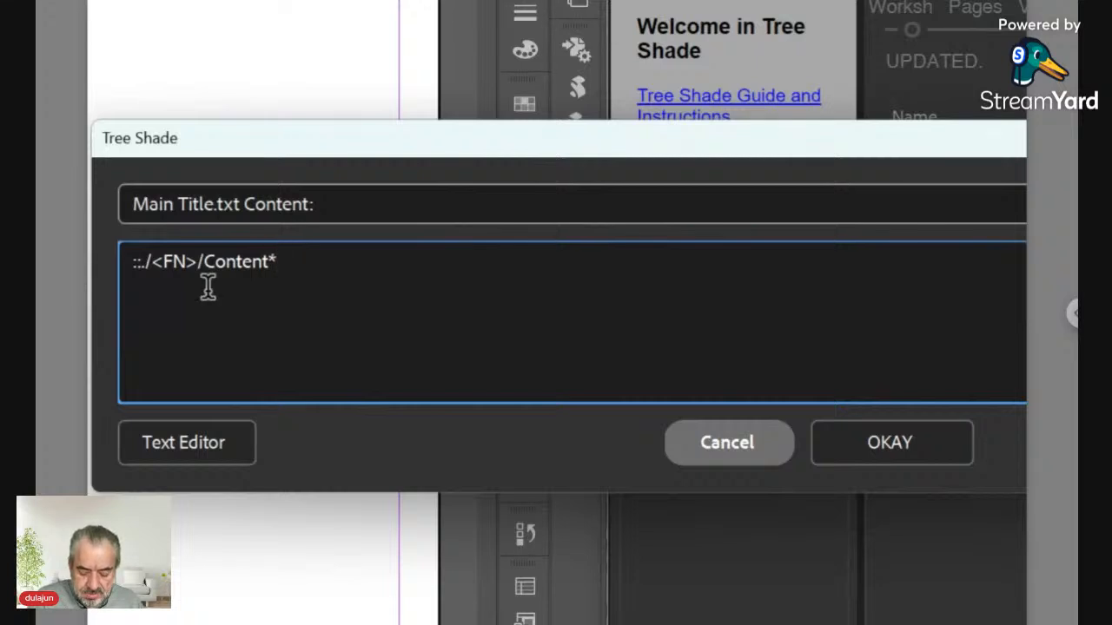
pyautogui.write(':')
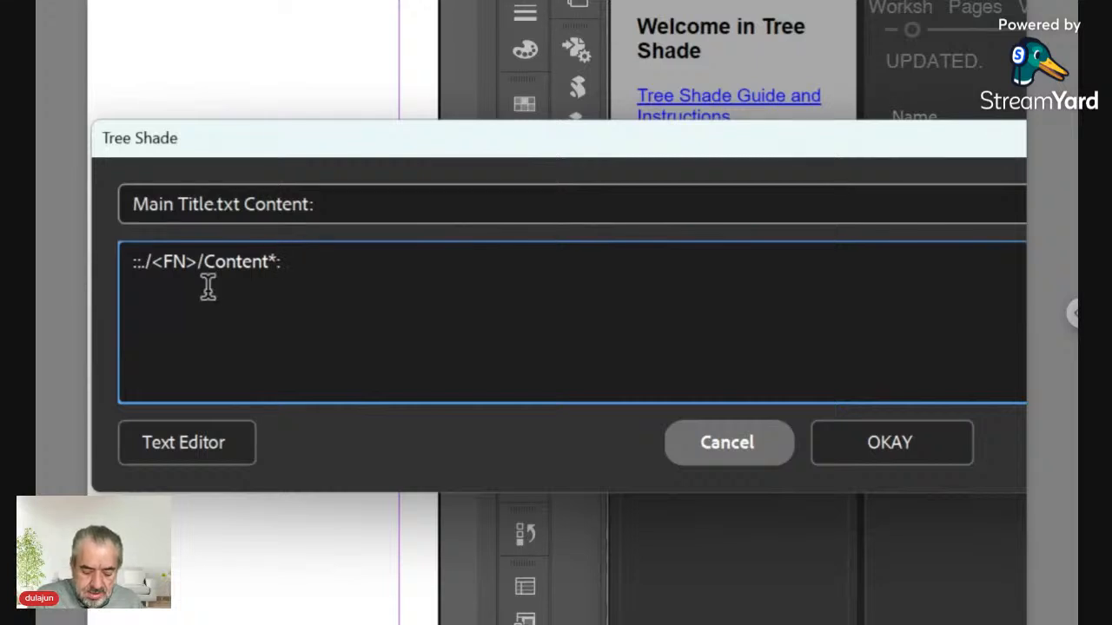
pyautogui.write('Place')
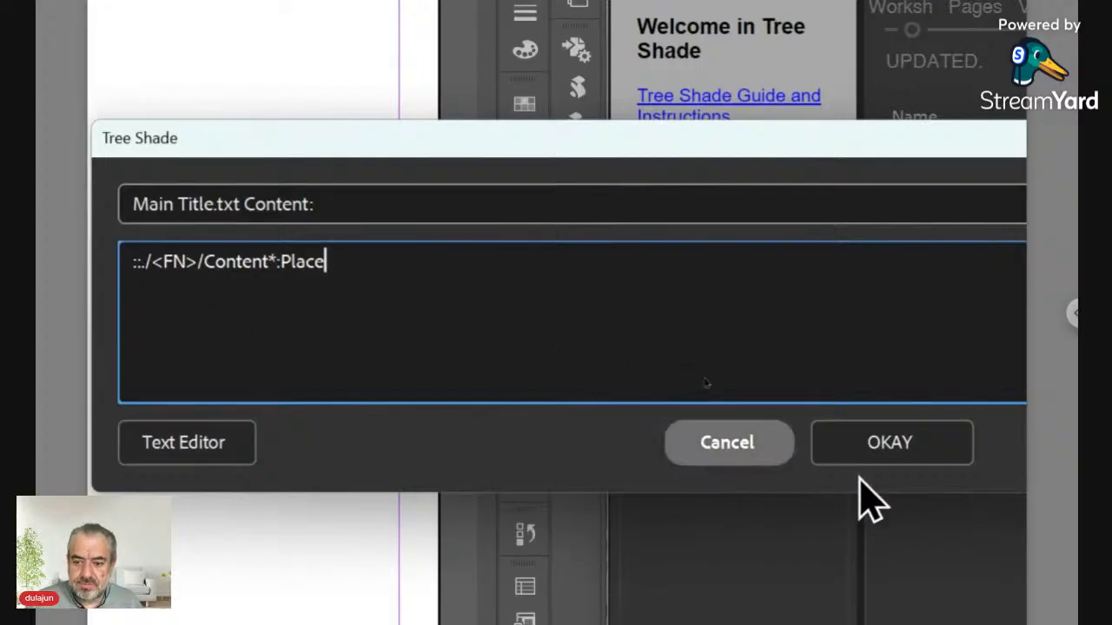
pyautogui.click(906, 460)
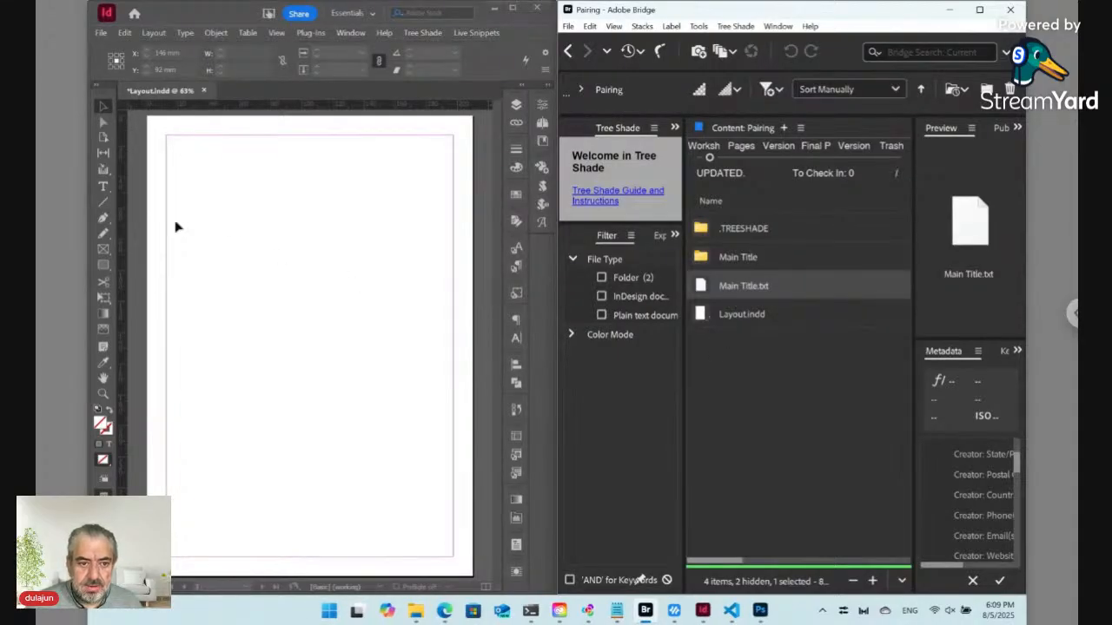
# Step: Draw a text frame about 74 by 66 mm in the upper-right corner of the InDesign page, aligned to the margins
pyautogui.click(103, 187)
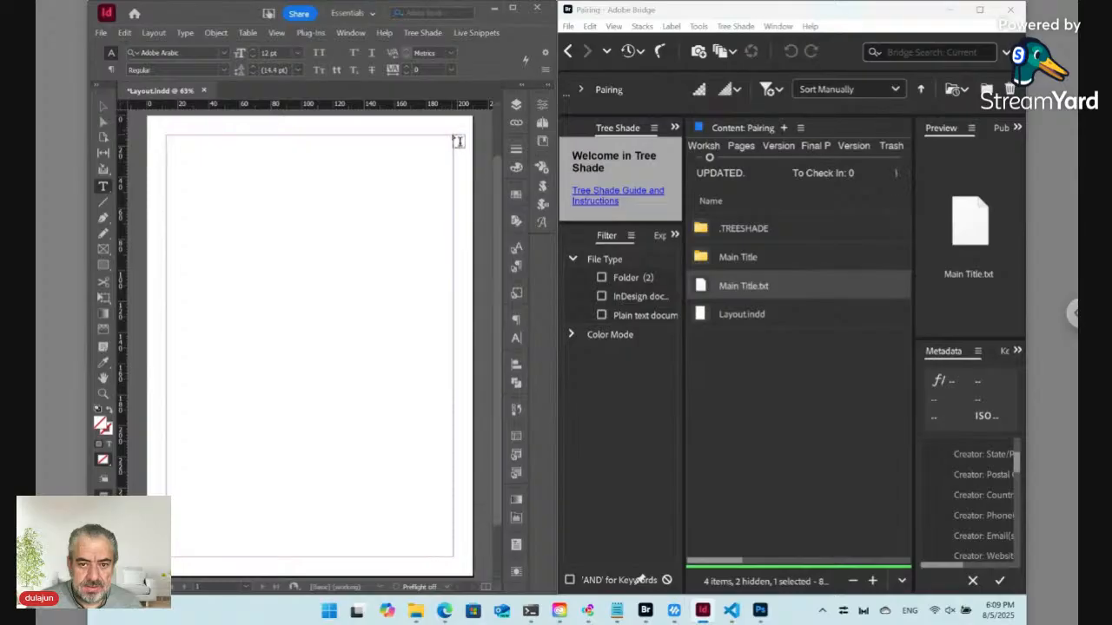
pyautogui.moveTo(457, 141); pyautogui.dragTo(259, 272)
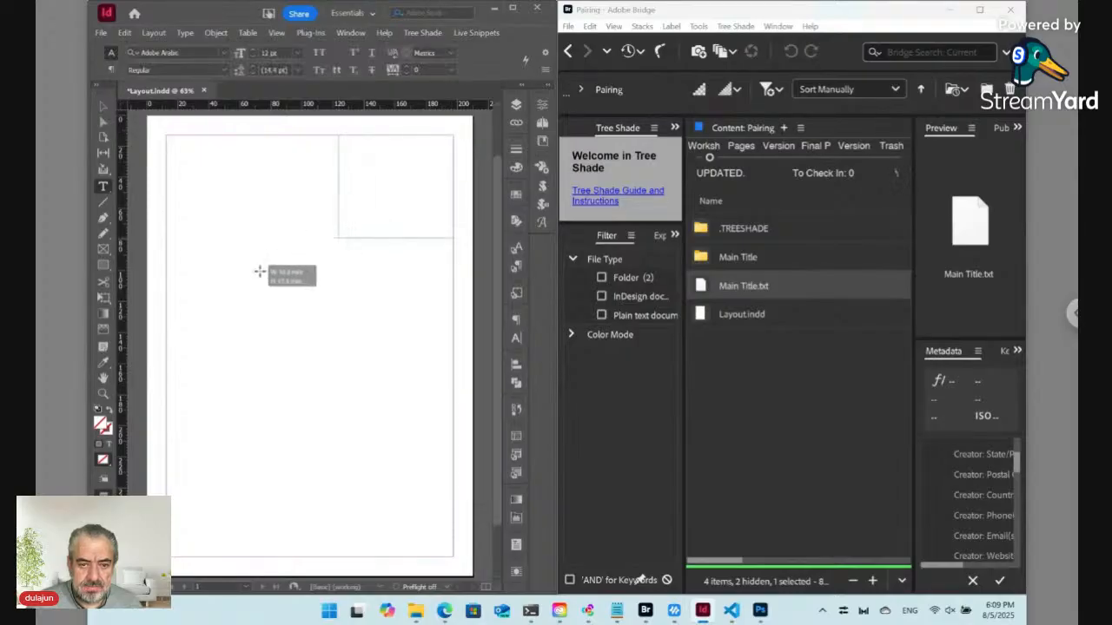
pyautogui.click(102, 393)
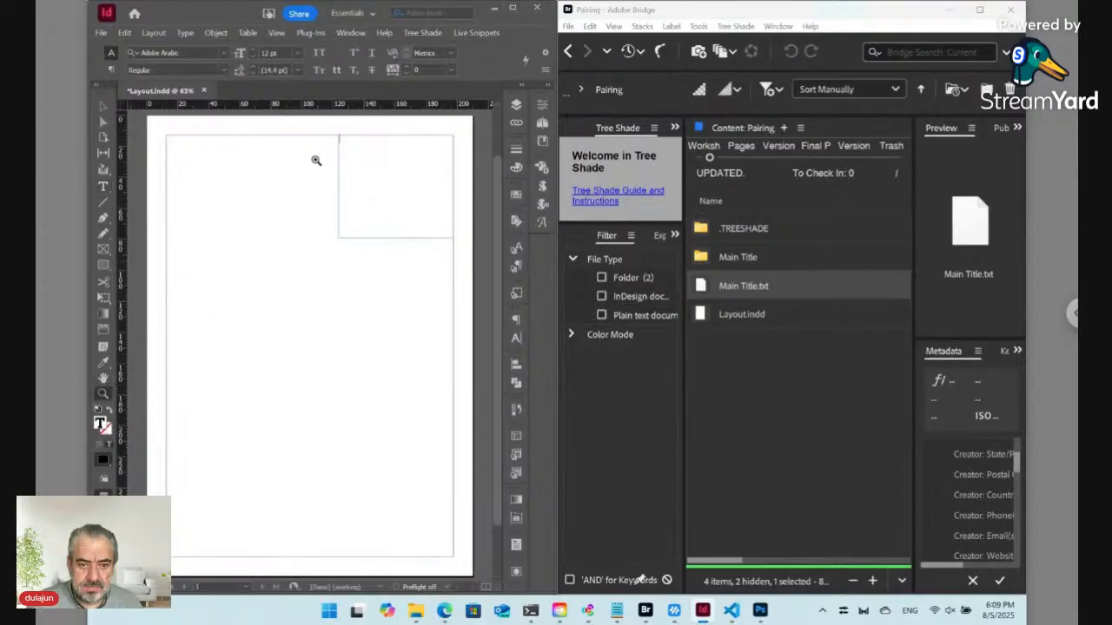
pyautogui.moveTo(320, 129); pyautogui.dragTo(475, 264)
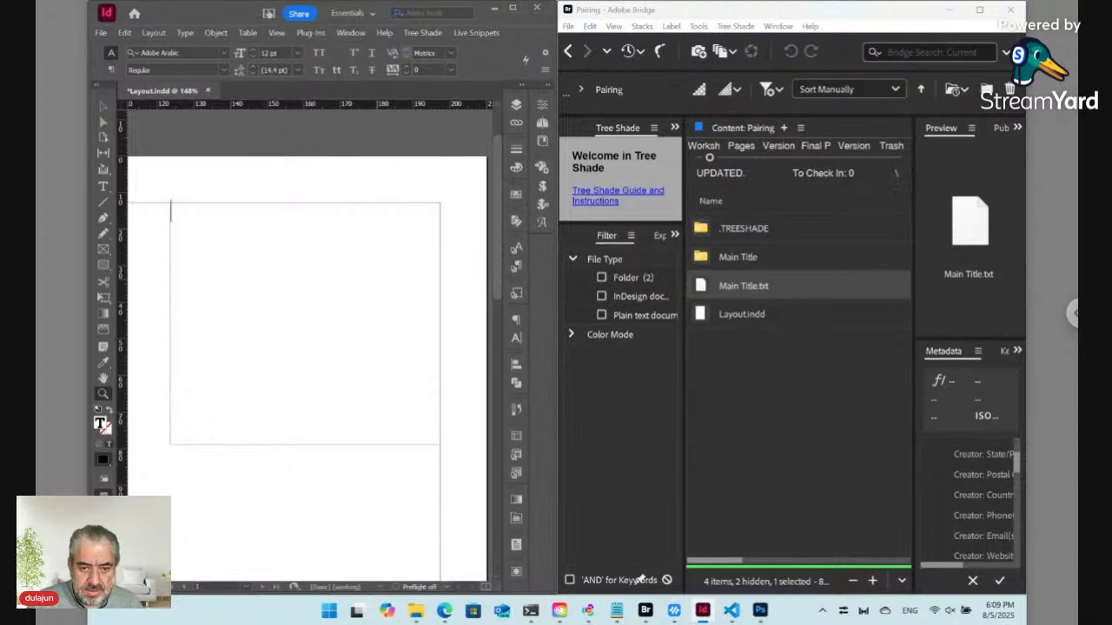
# Step: Enable Create Links When Placing Text and Spreadsheet Files in InDesign's File Handling preferences
pyautogui.hotkey('ctrl', 'k')
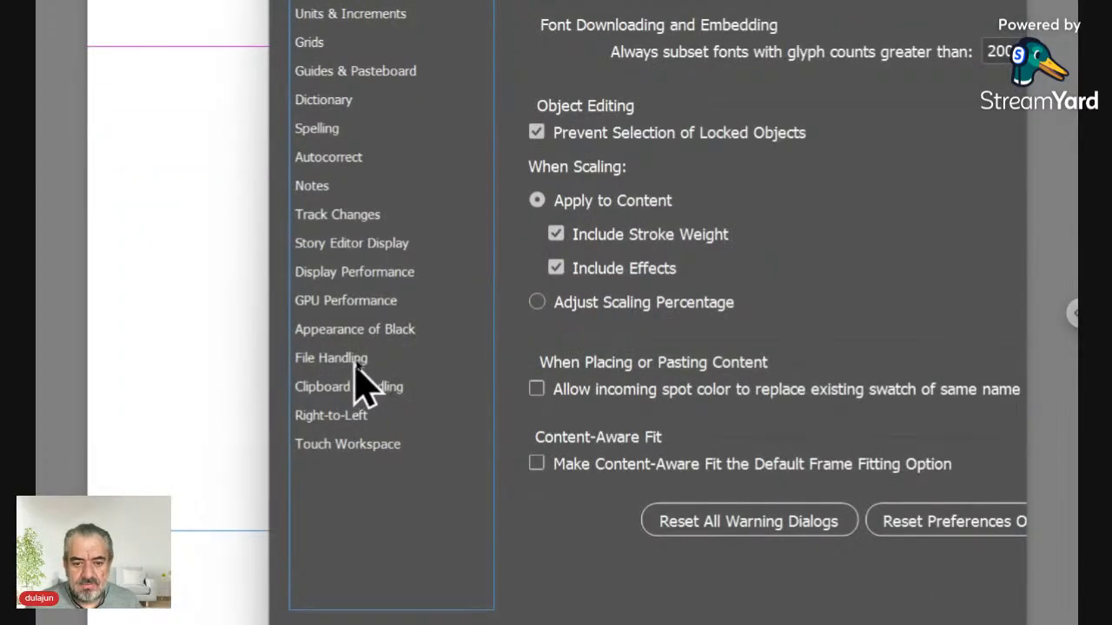
pyautogui.click(356, 359)
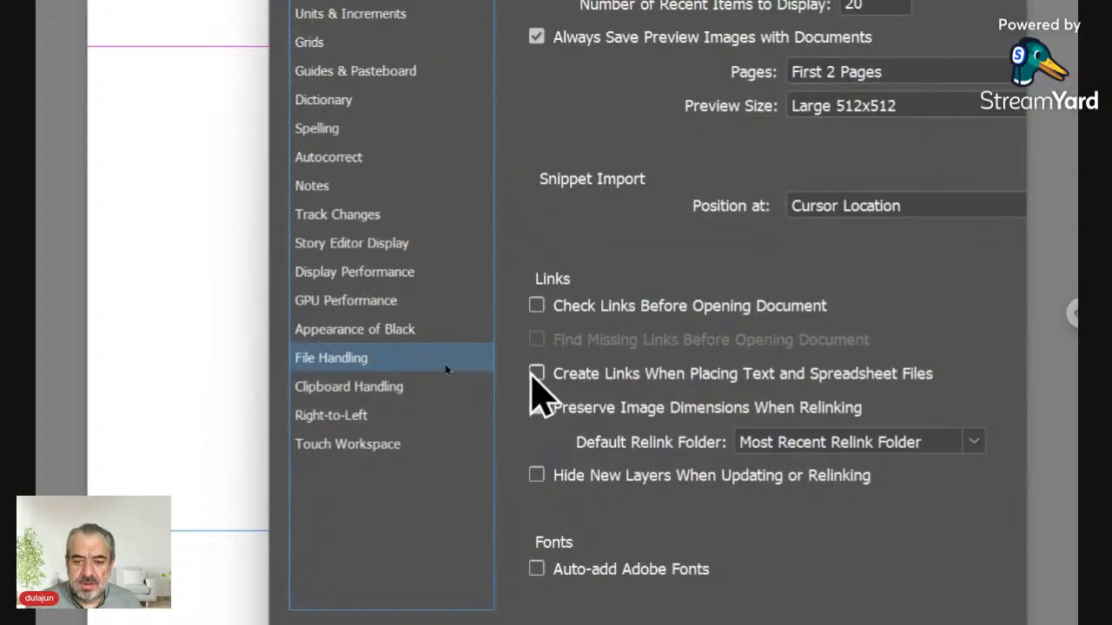
pyautogui.click(537, 373)
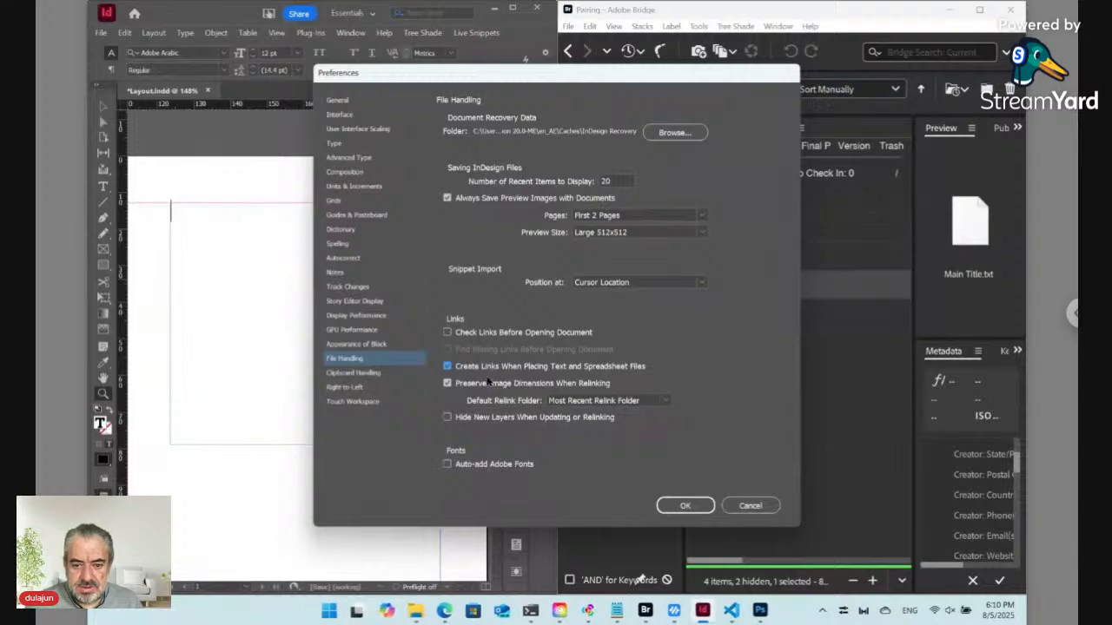
pyautogui.click(694, 508)
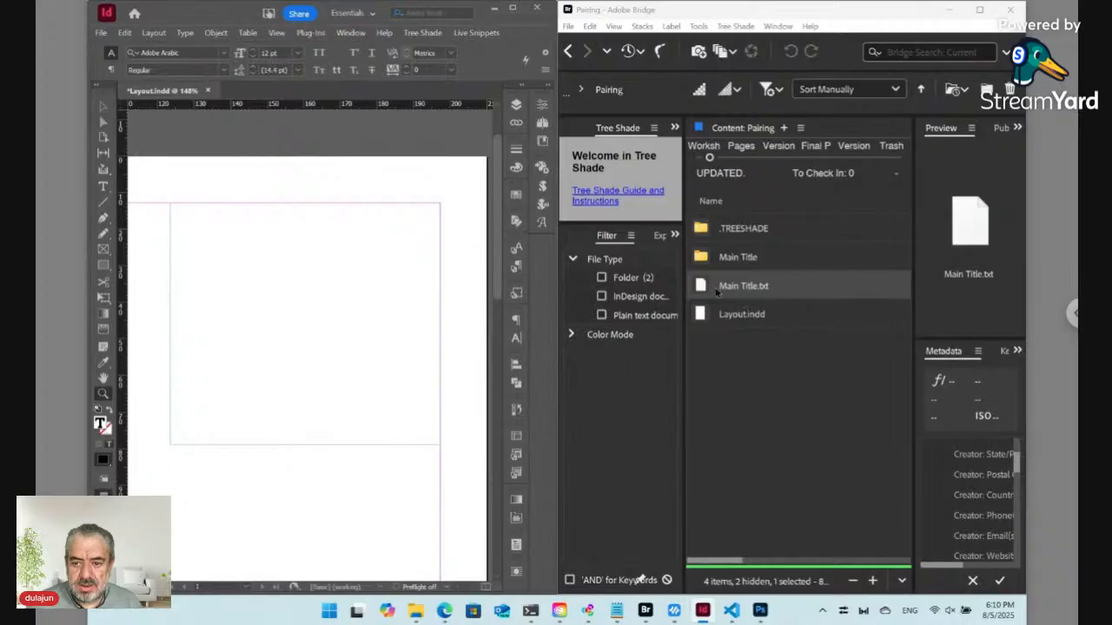
# Step: Place Main Title.txt from Bridge into the InDesign text frame and select the small label beside the placed text
pyautogui.rightClick(701, 288)
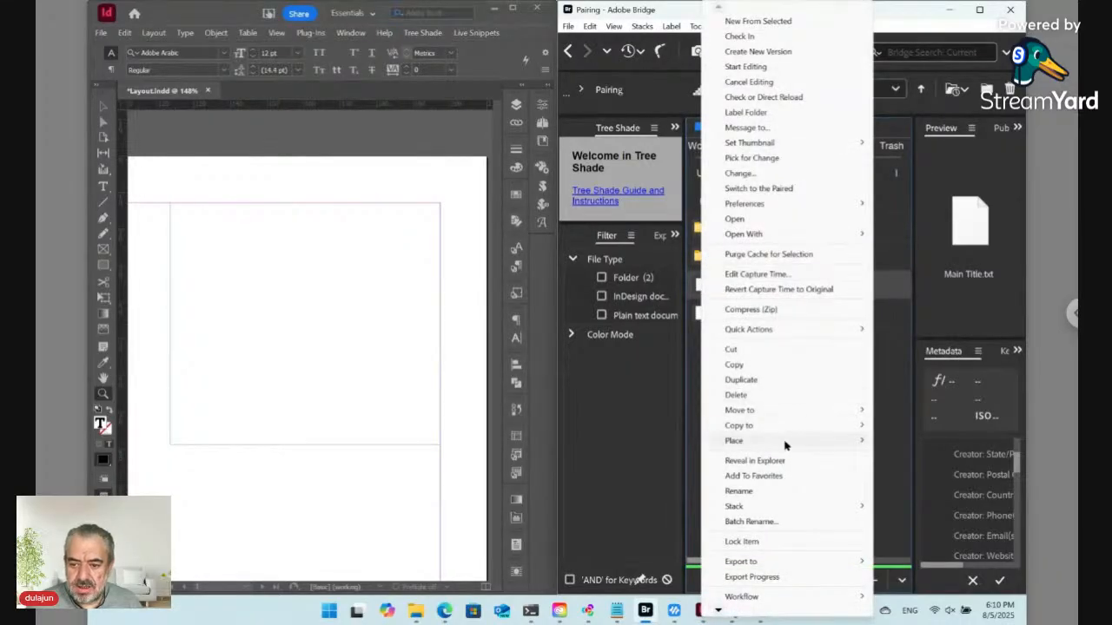
pyautogui.moveTo(785, 446)
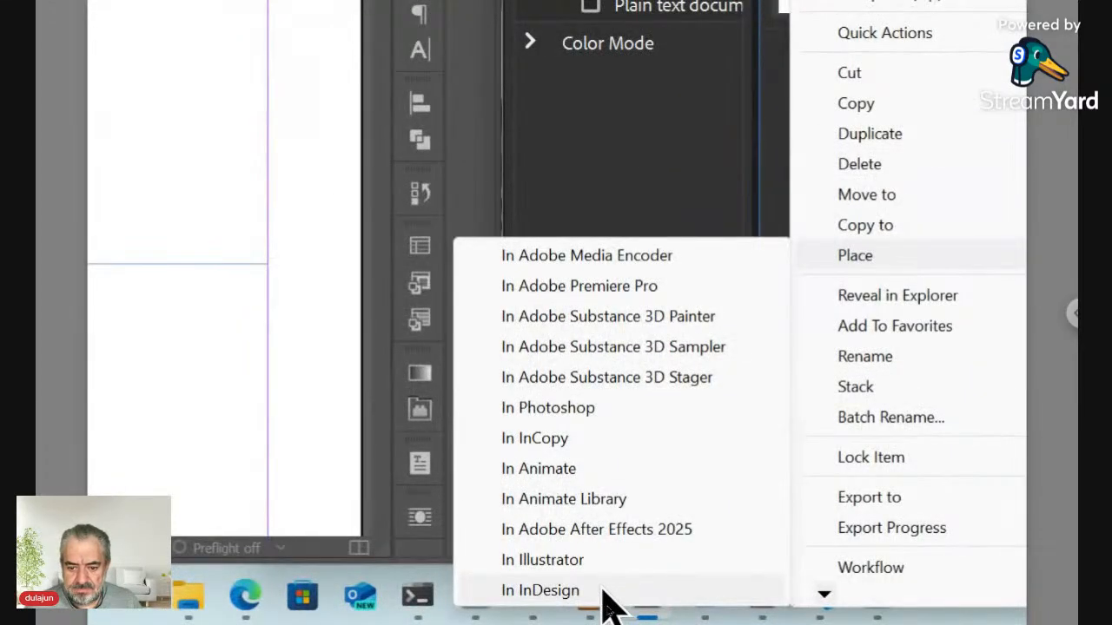
pyautogui.click(602, 594)
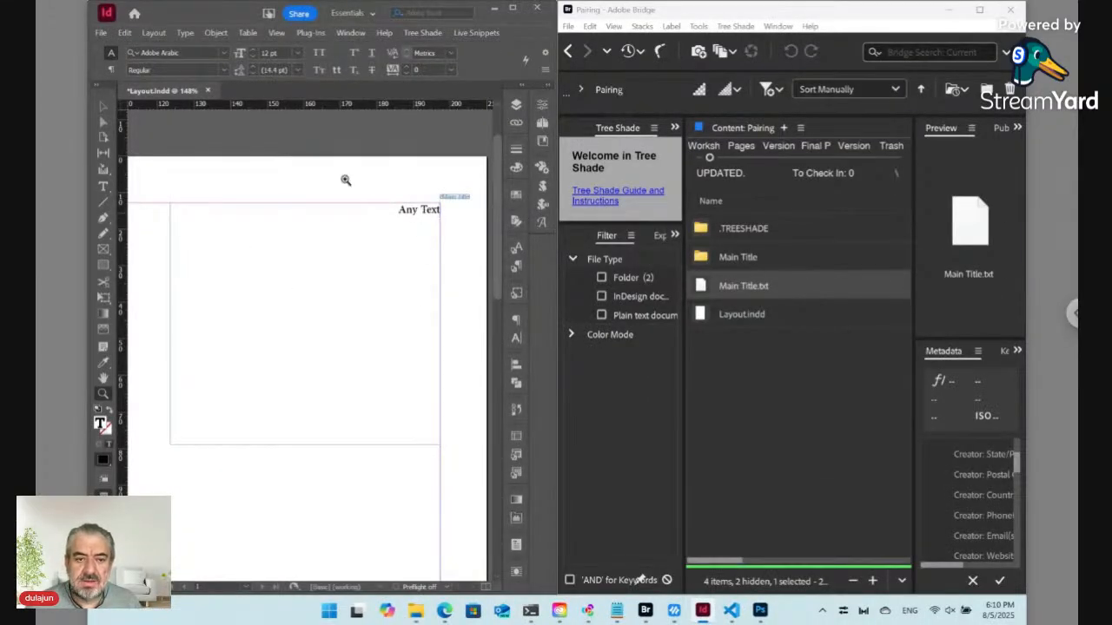
pyautogui.press('Escape')
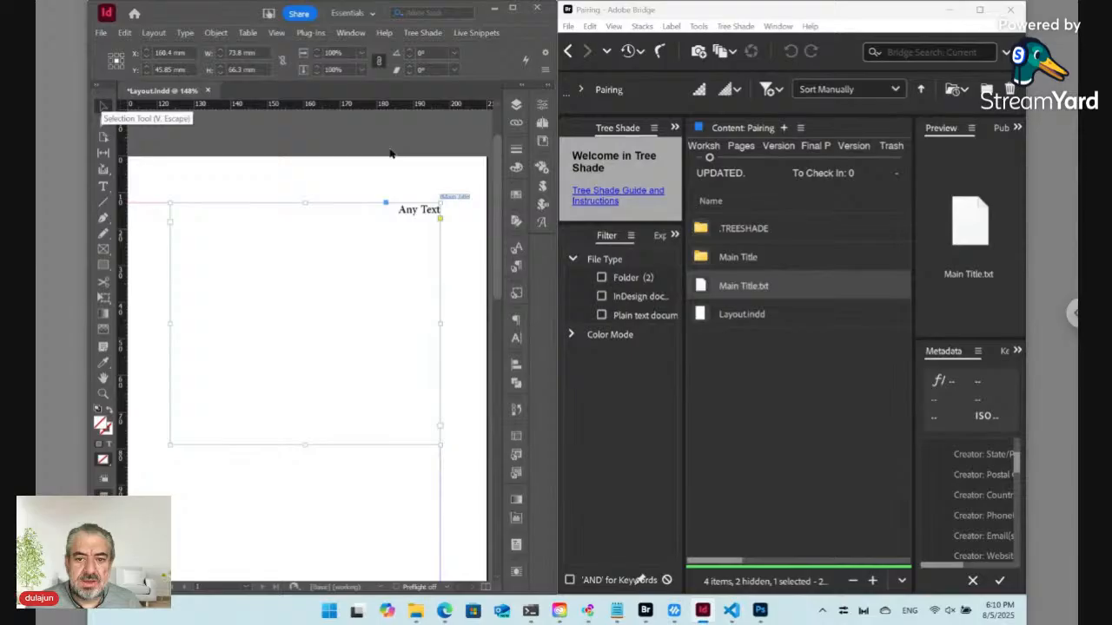
pyautogui.click(455, 196)
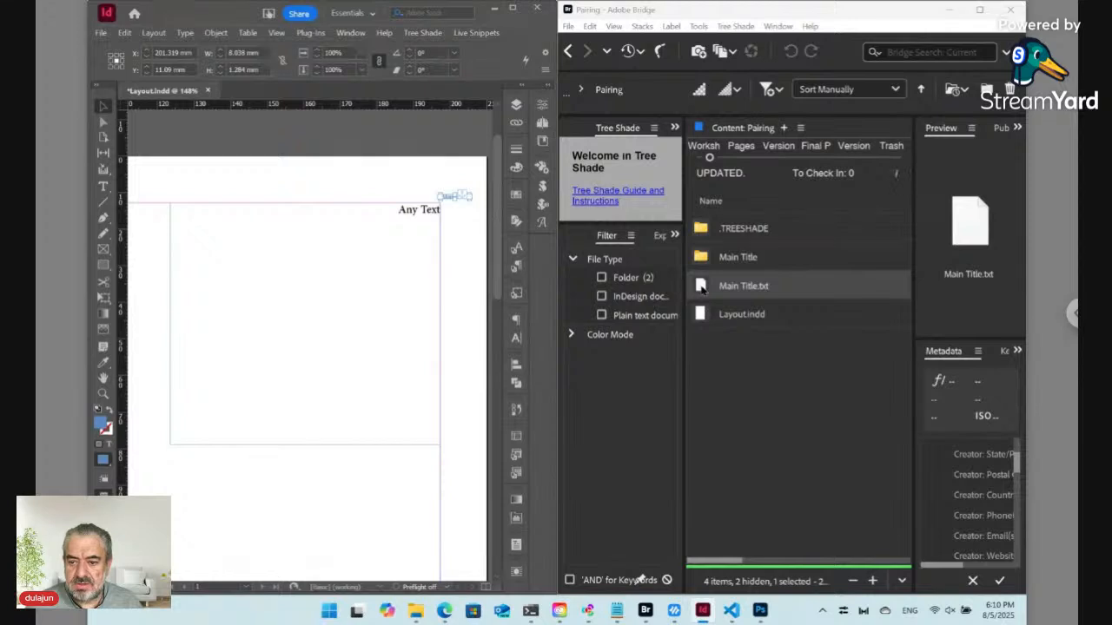
# Step: Open Main Title.txt itself instead of its paired folder and append "::Title:Para" to its content, saving "::./<FN>/Content*:Place::Title:Para"
pyautogui.doubleClick(702, 288)
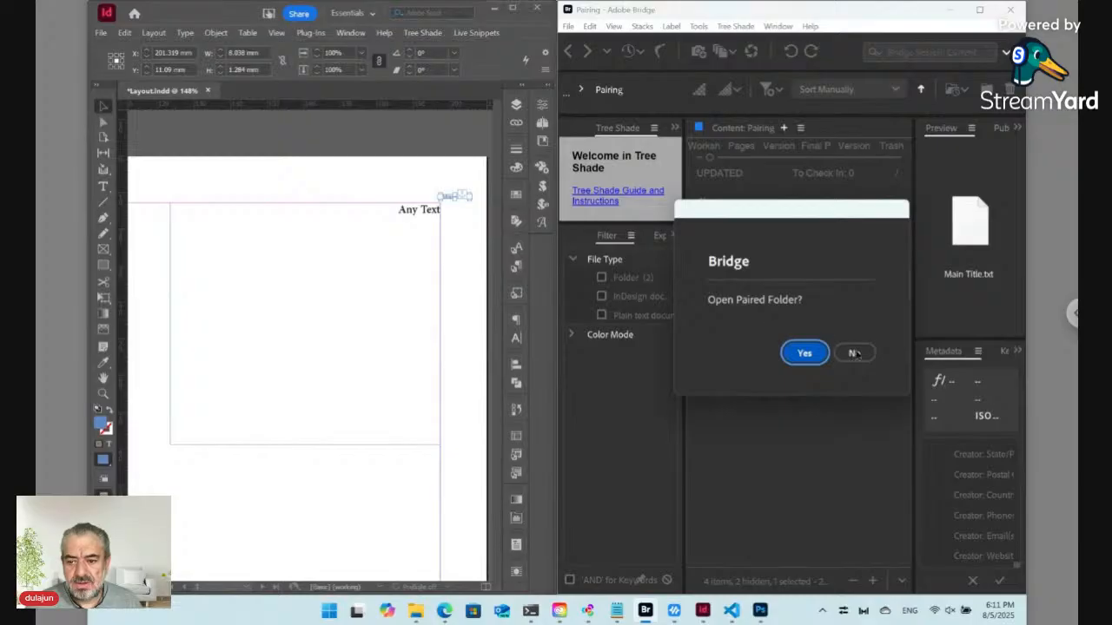
pyautogui.click(854, 352)
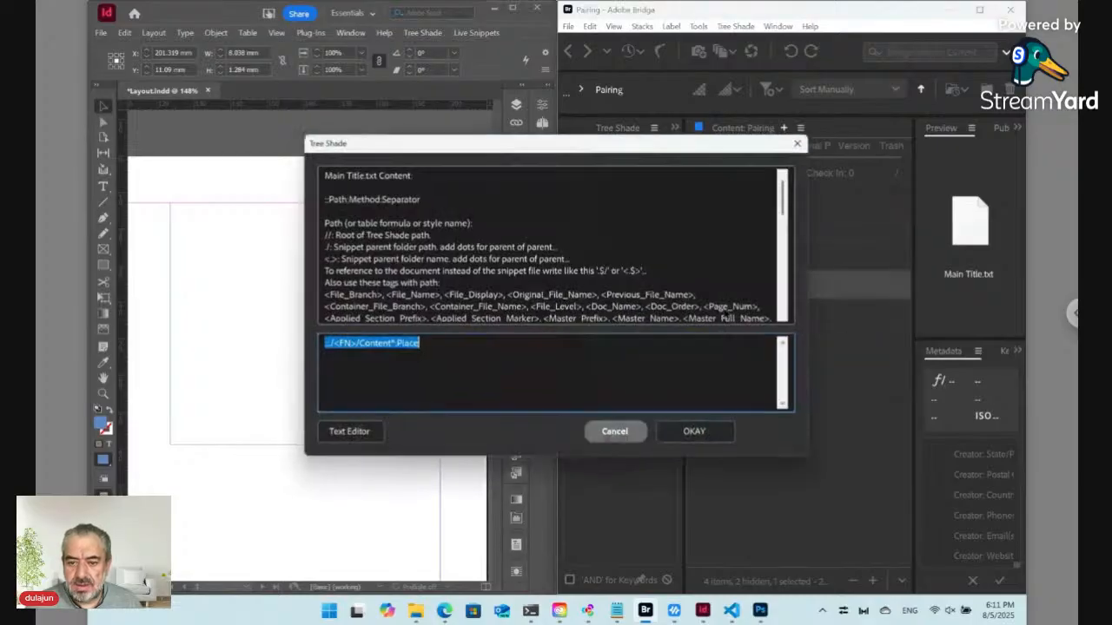
pyautogui.click(435, 348)
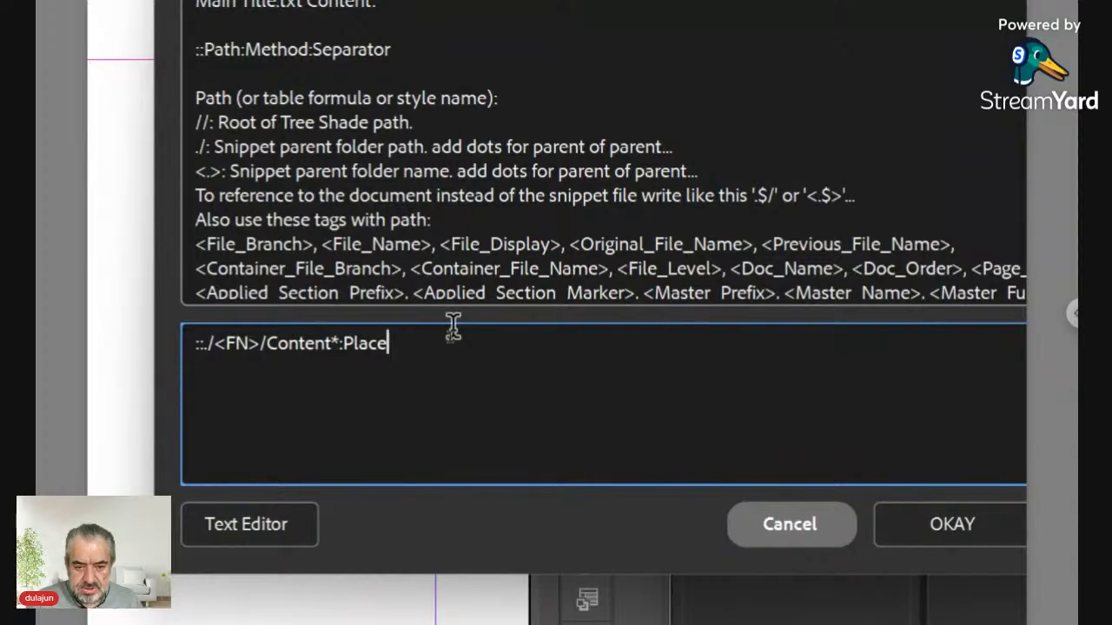
pyautogui.write('::')
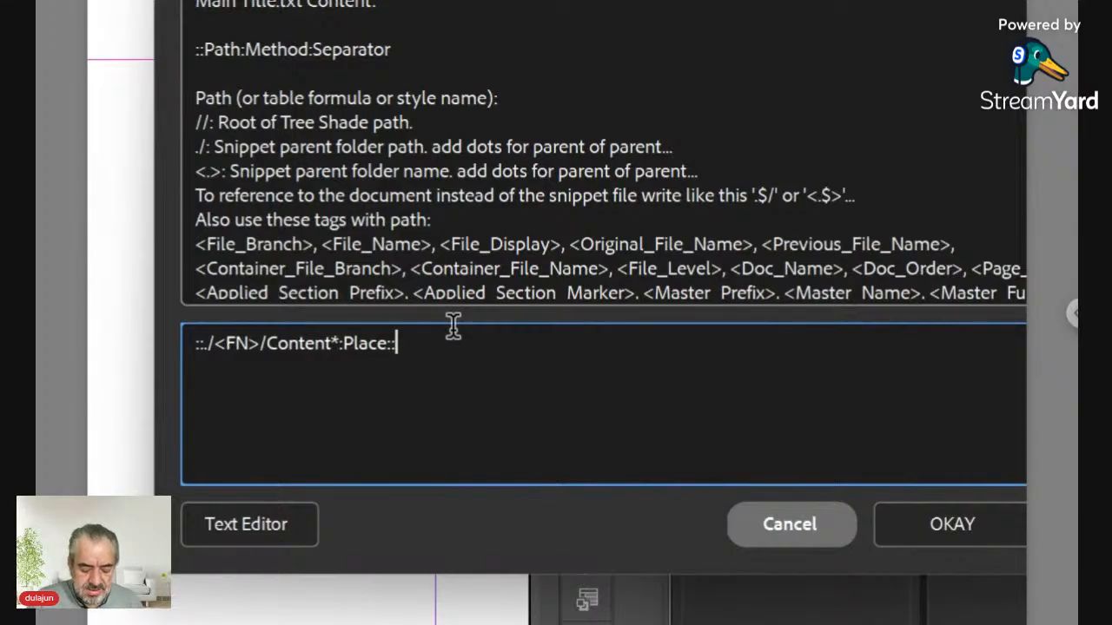
pyautogui.write('Title')
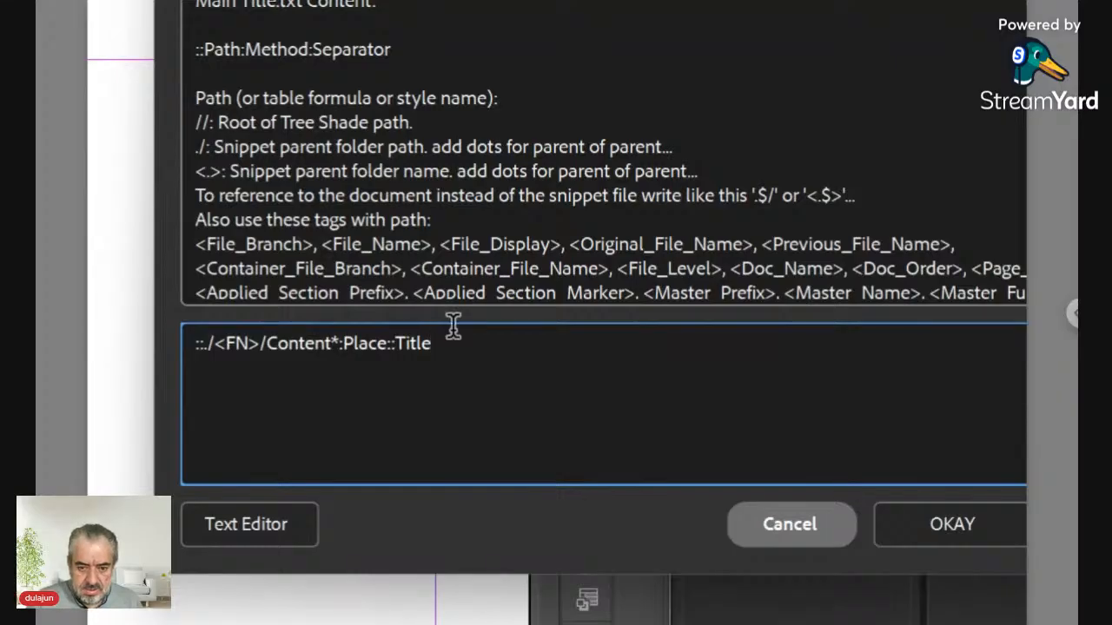
pyautogui.write(':')
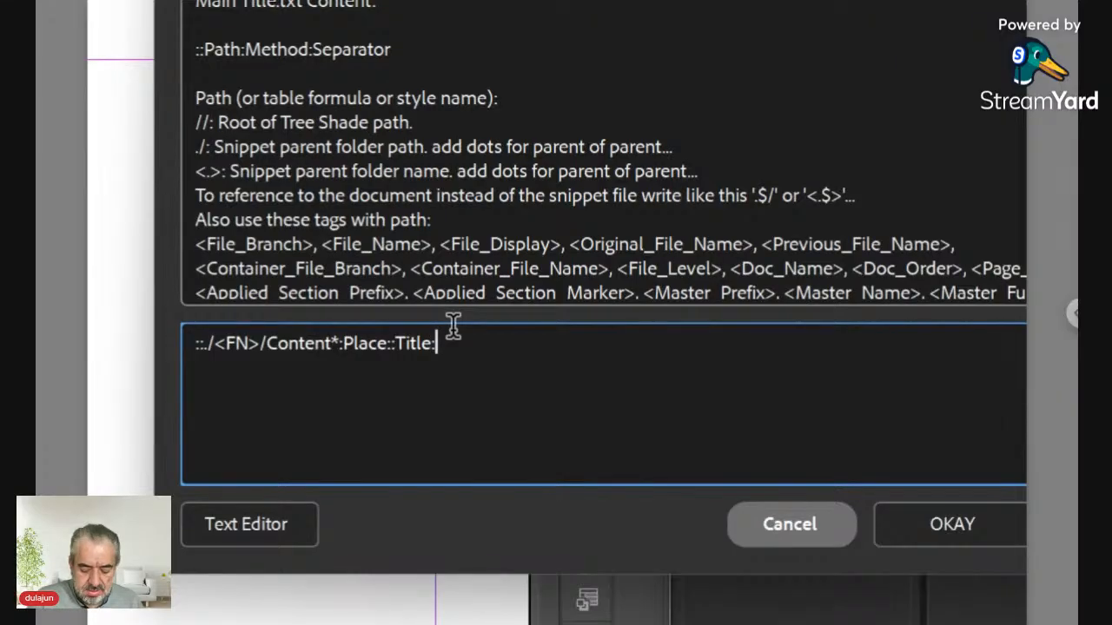
pyautogui.write('Para')
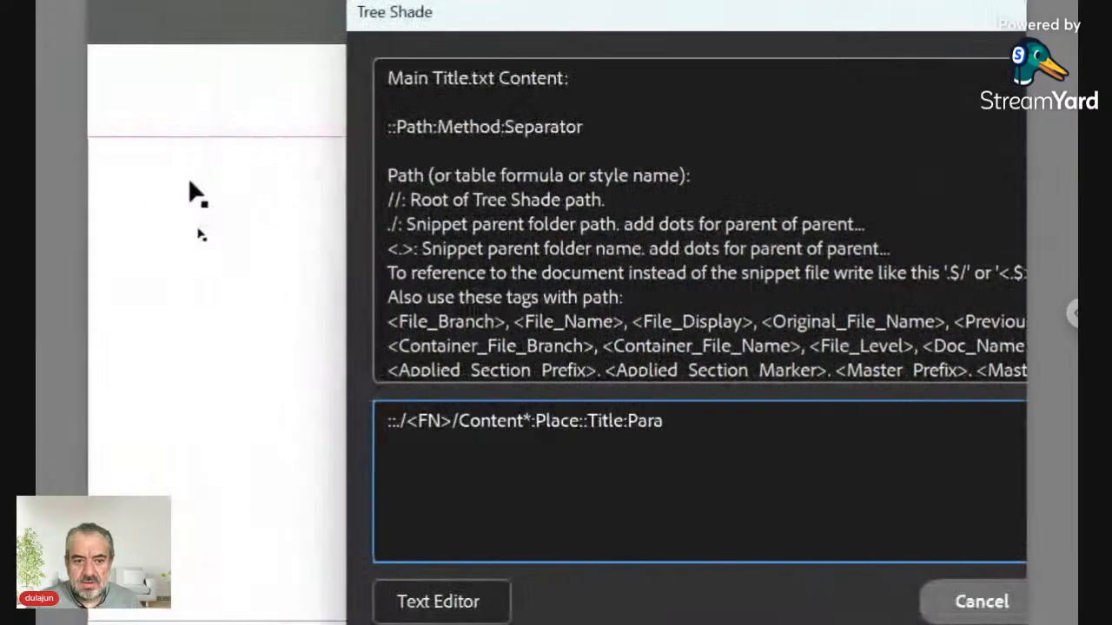
pyautogui.scroll(-3, 667, 202)
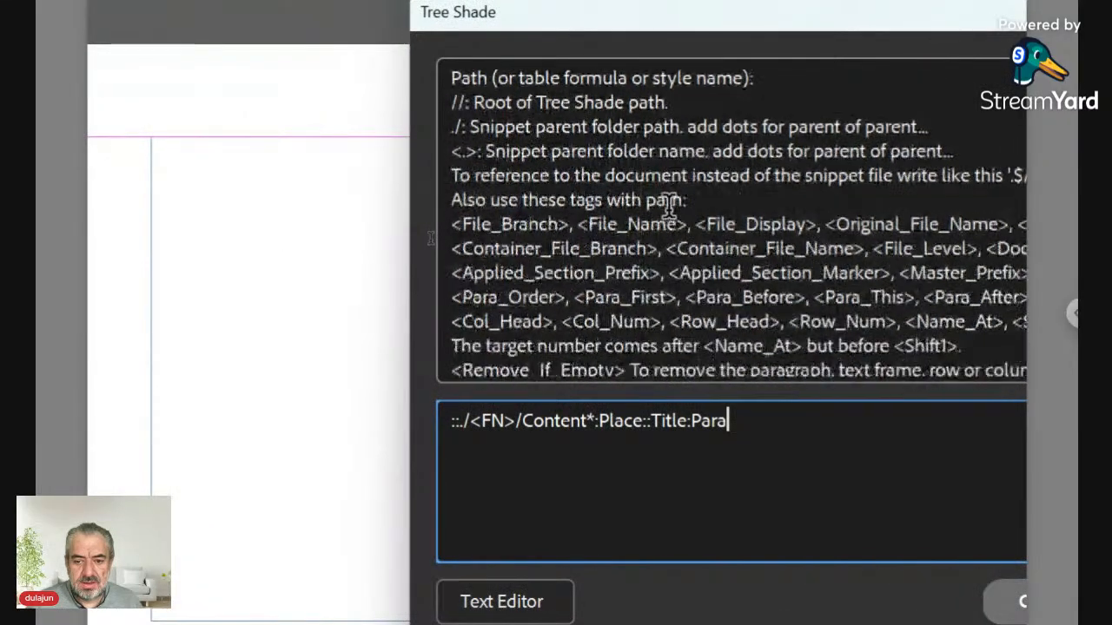
pyautogui.scroll(-4, 667, 201)
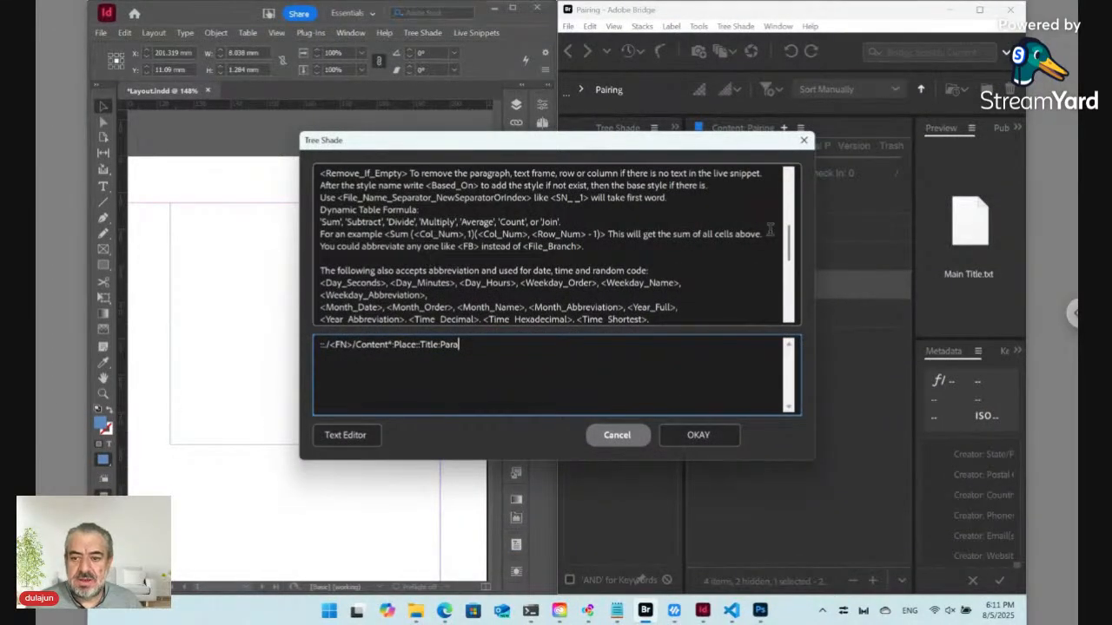
pyautogui.moveTo(792, 244)
pyautogui.mouseDown()
pyautogui.moveTo(789, 282)
pyautogui.moveTo(789, 252)
pyautogui.mouseUp()
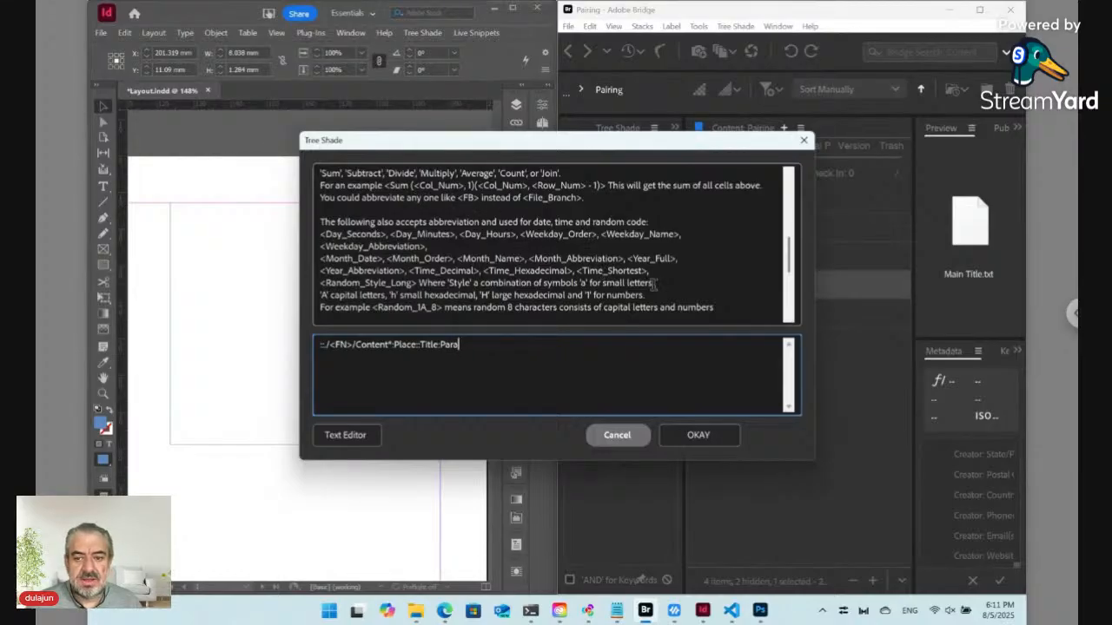
pyautogui.click(700, 435)
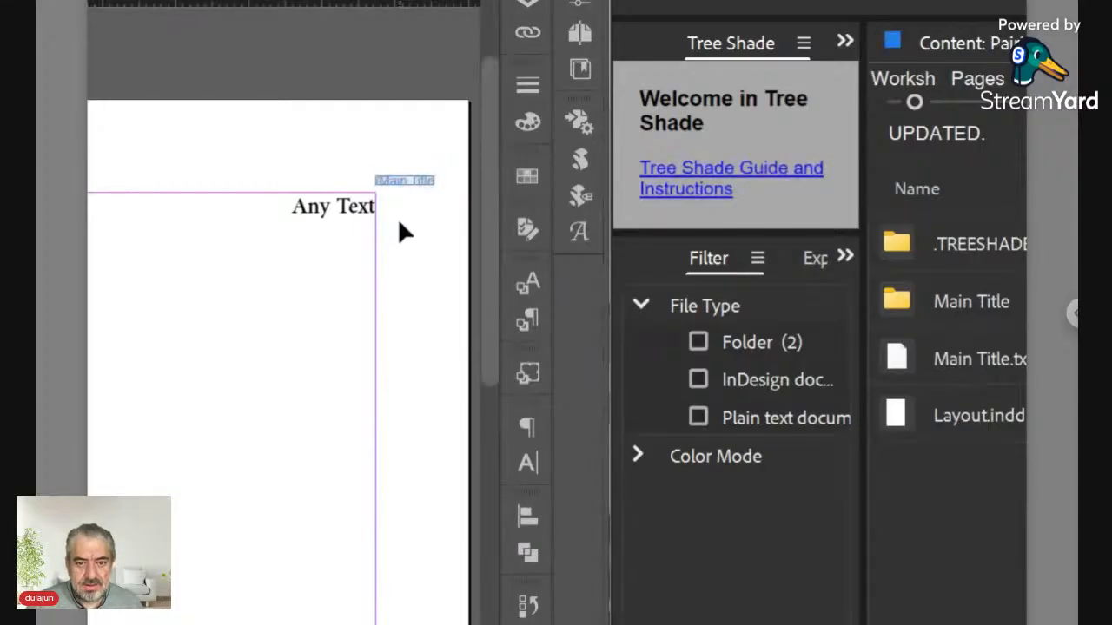
# Step: Select the Main Title snippet marker beside the placed text in InDesign and update only that live snippet
pyautogui.press('w')
pyautogui.press('w')
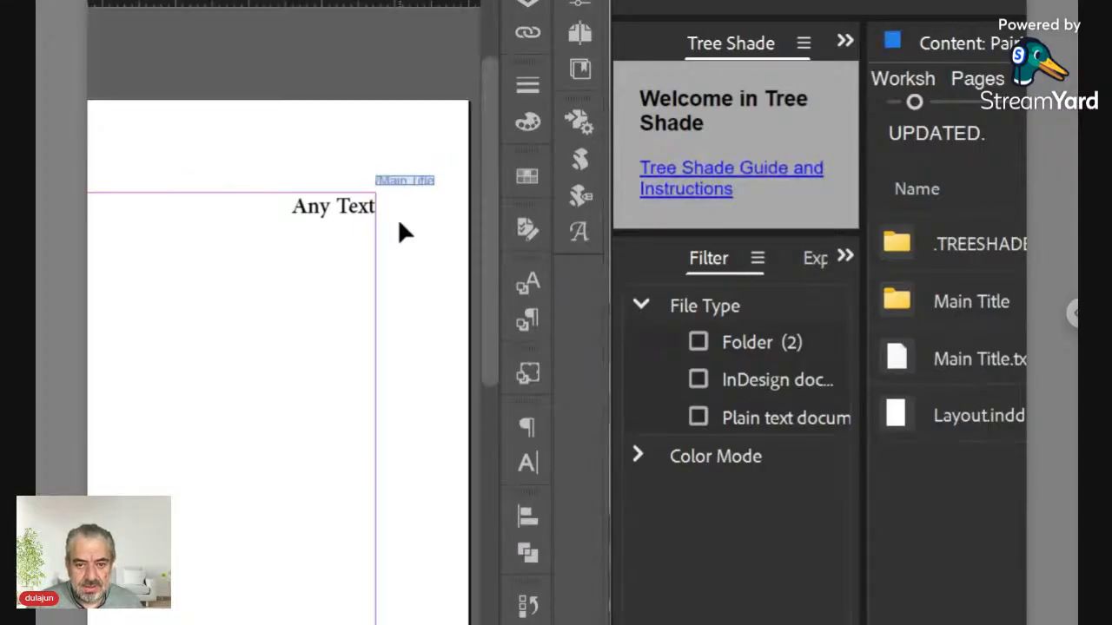
pyautogui.click(400, 174)
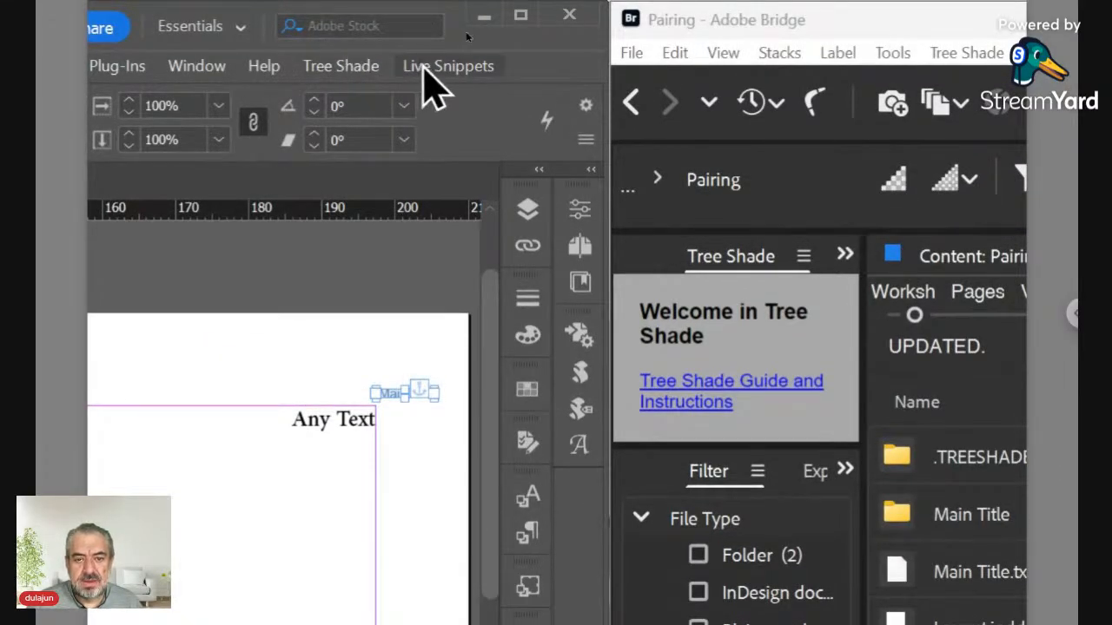
pyautogui.click(428, 67)
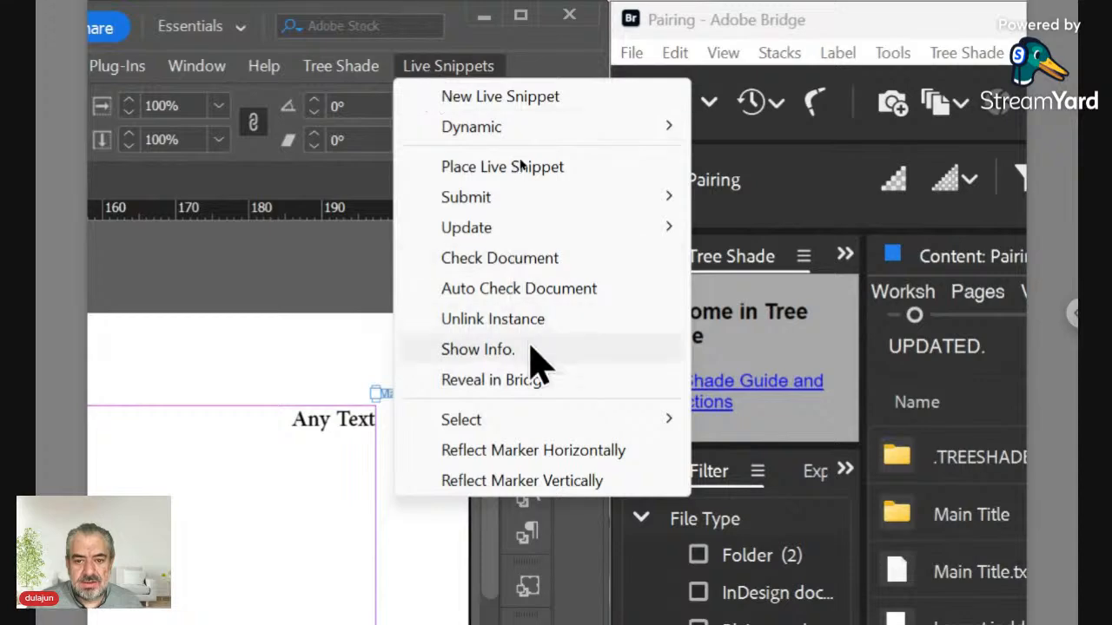
pyautogui.moveTo(533, 231)
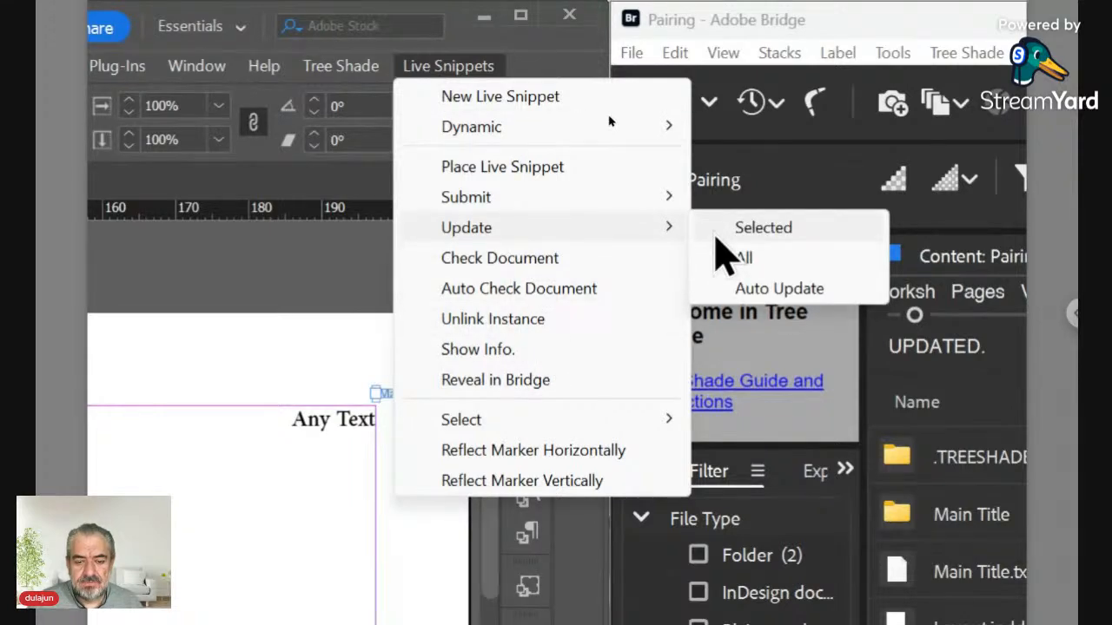
pyautogui.click(715, 233)
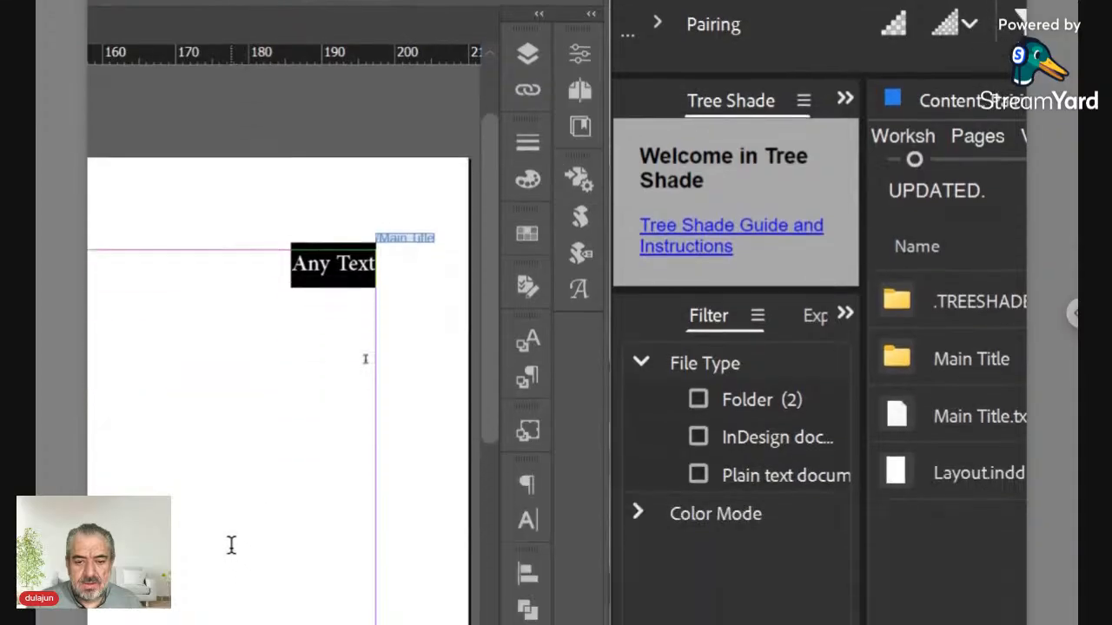
# Step: Set the "Any Text" paragraph's font to Myriad Arabic Bold and redefine the Title paragraph style from it
pyautogui.click(211, 320)
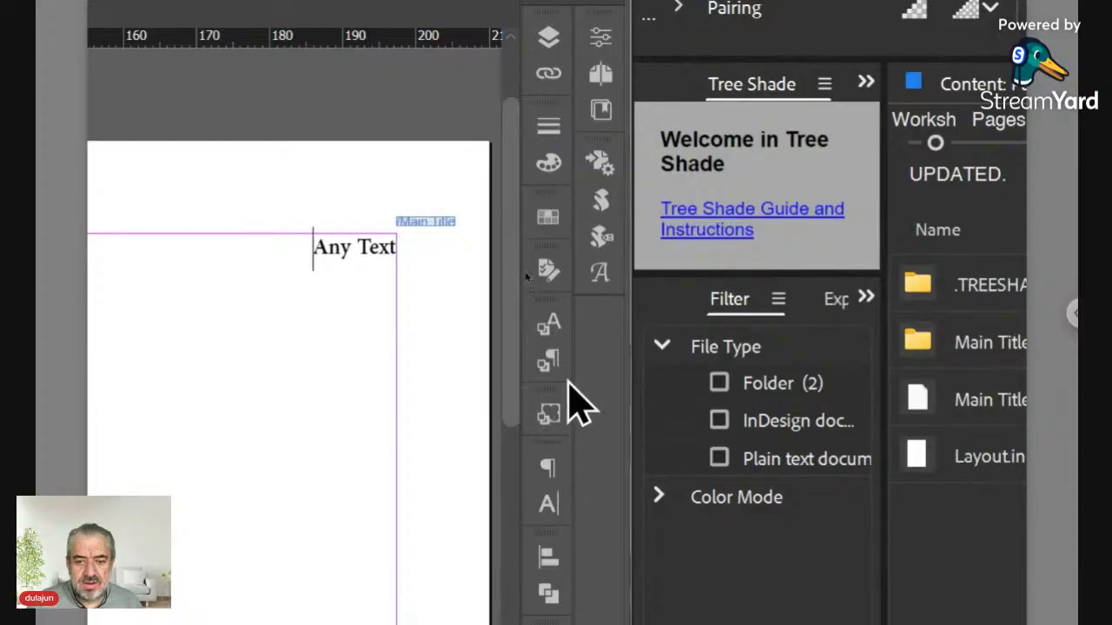
pyautogui.click(550, 361)
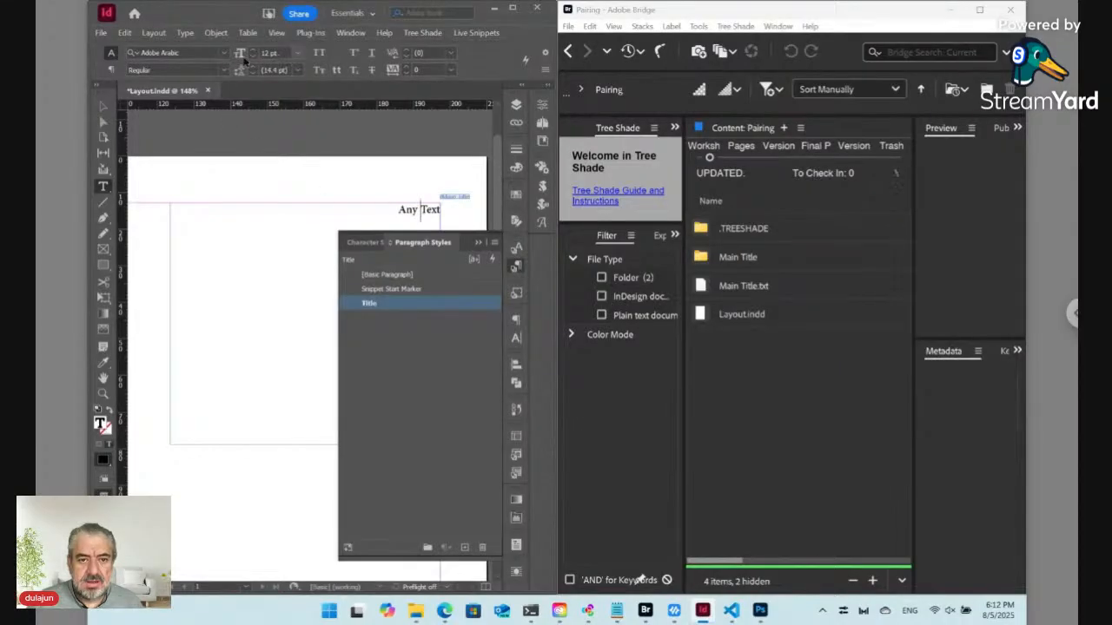
pyautogui.click(194, 52)
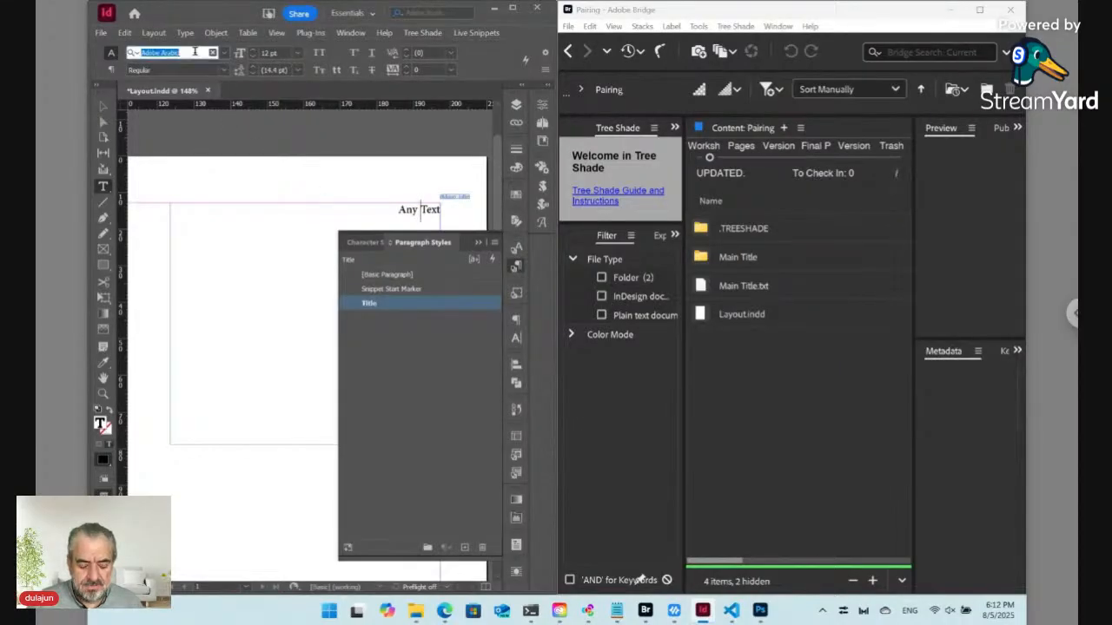
pyautogui.write('M')
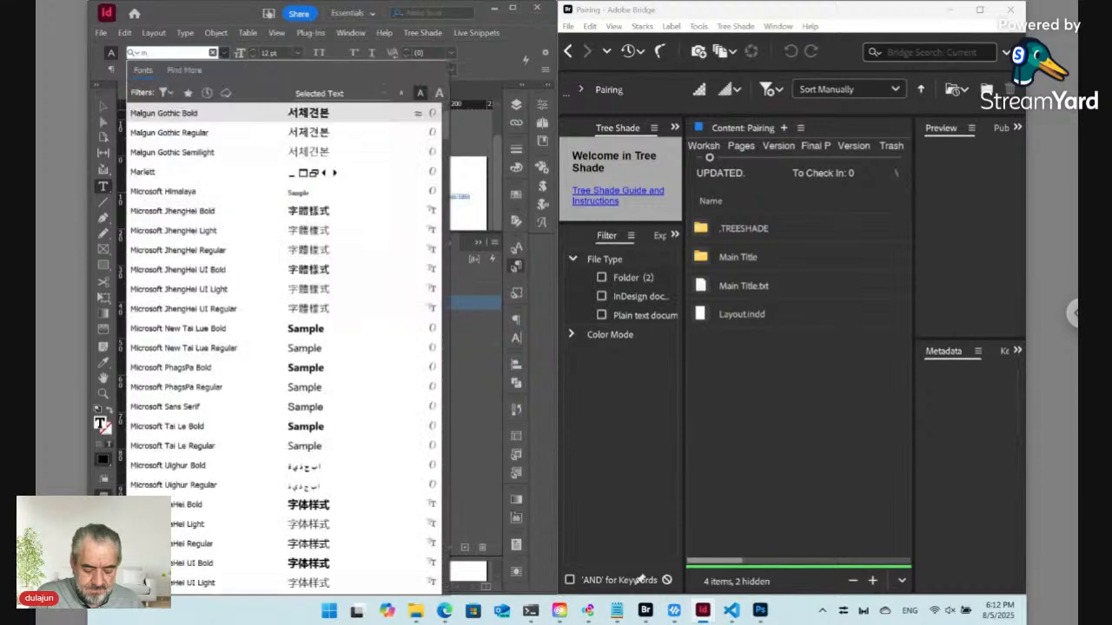
pyautogui.write('yriad')
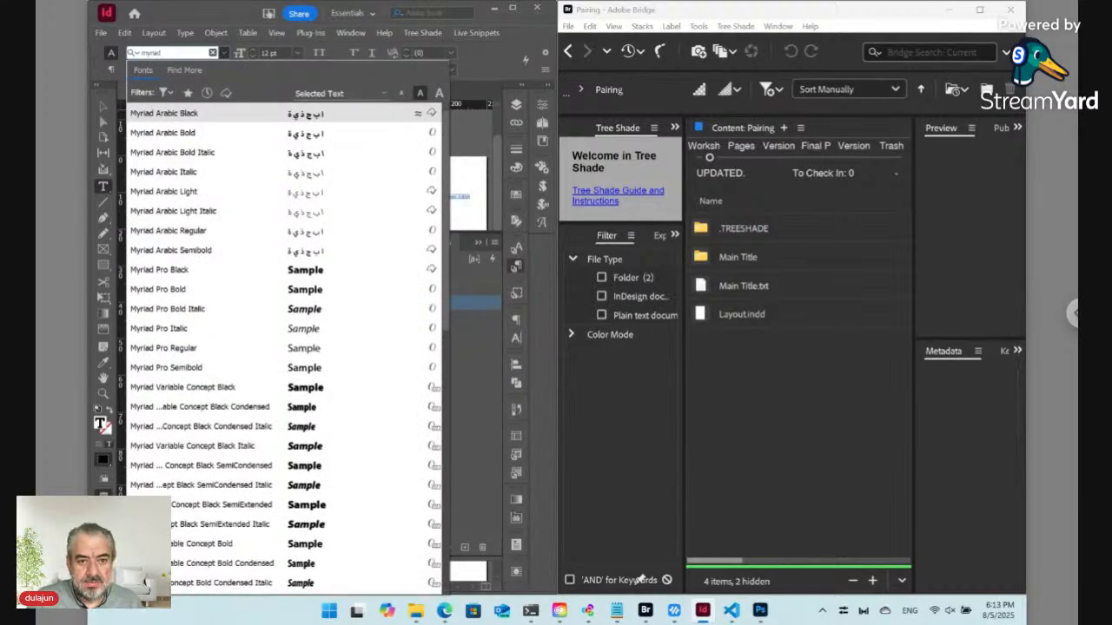
pyautogui.click(190, 134)
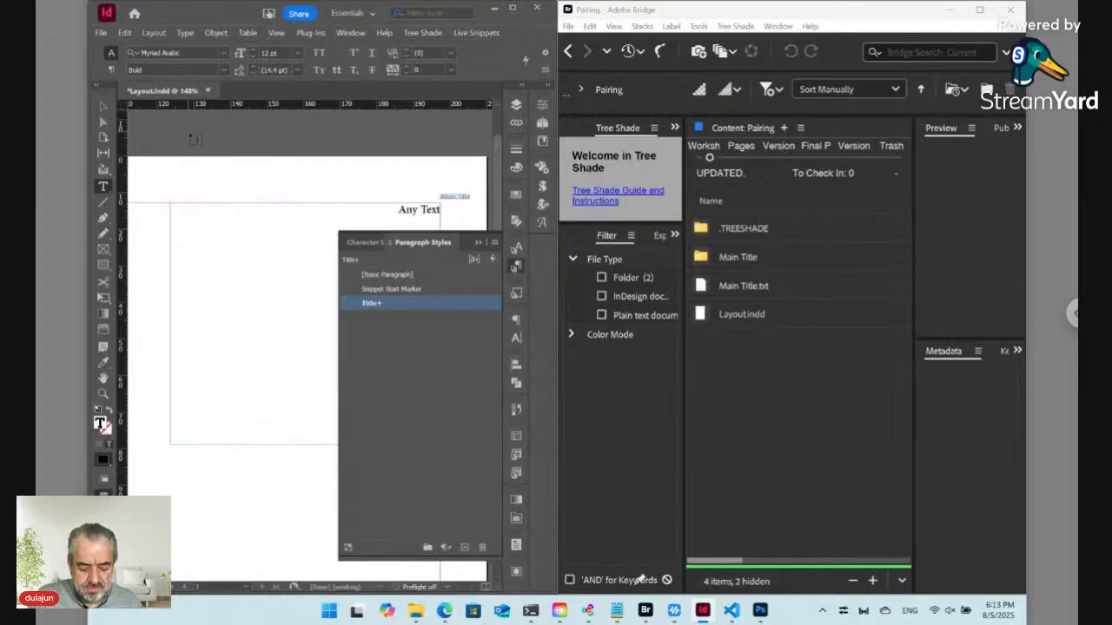
pyautogui.hotkey('ctrl', 'alt', 'shift', 'r')
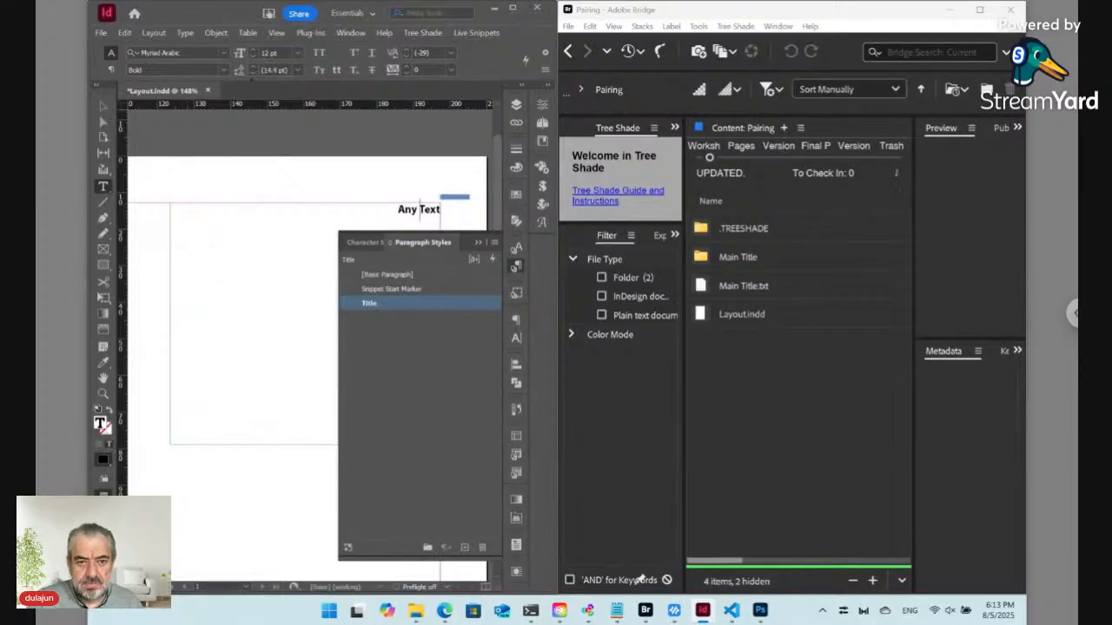
# Step: Set the title text's size to 30 pt and redefine the Title paragraph style to match
pyautogui.click(296, 55)
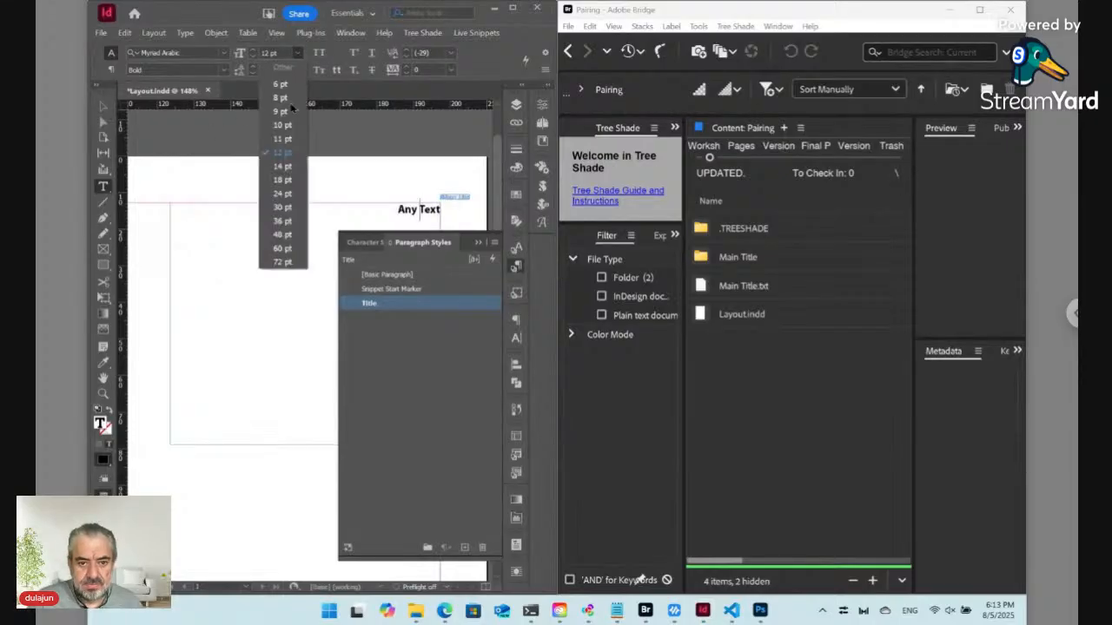
pyautogui.click(281, 208)
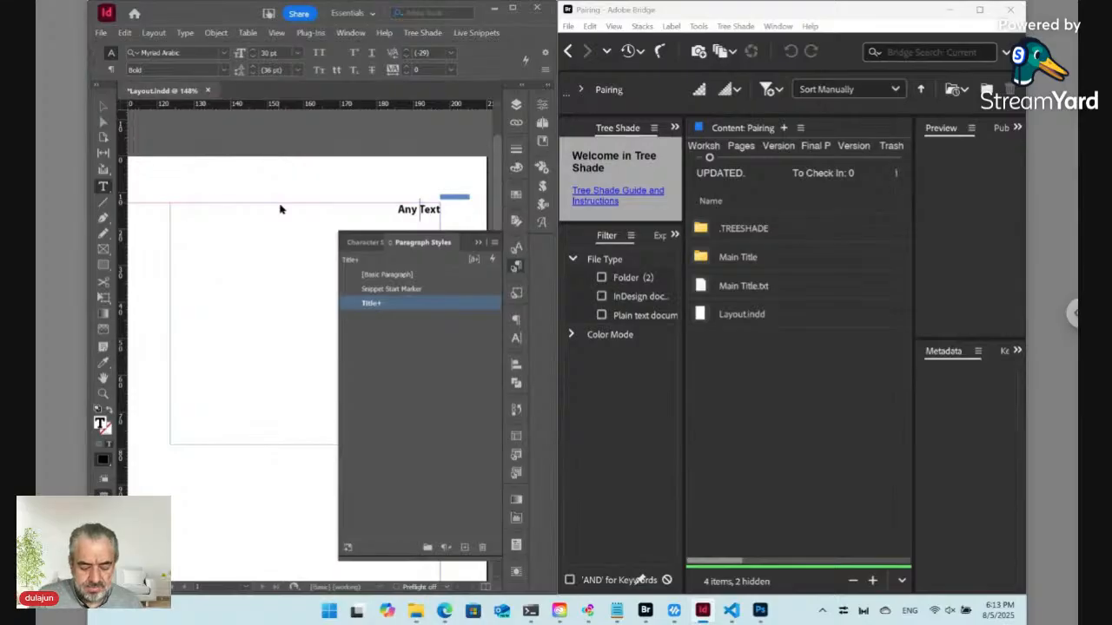
pyautogui.hotkey('ctrl', 'alt', 'shift', 'r')
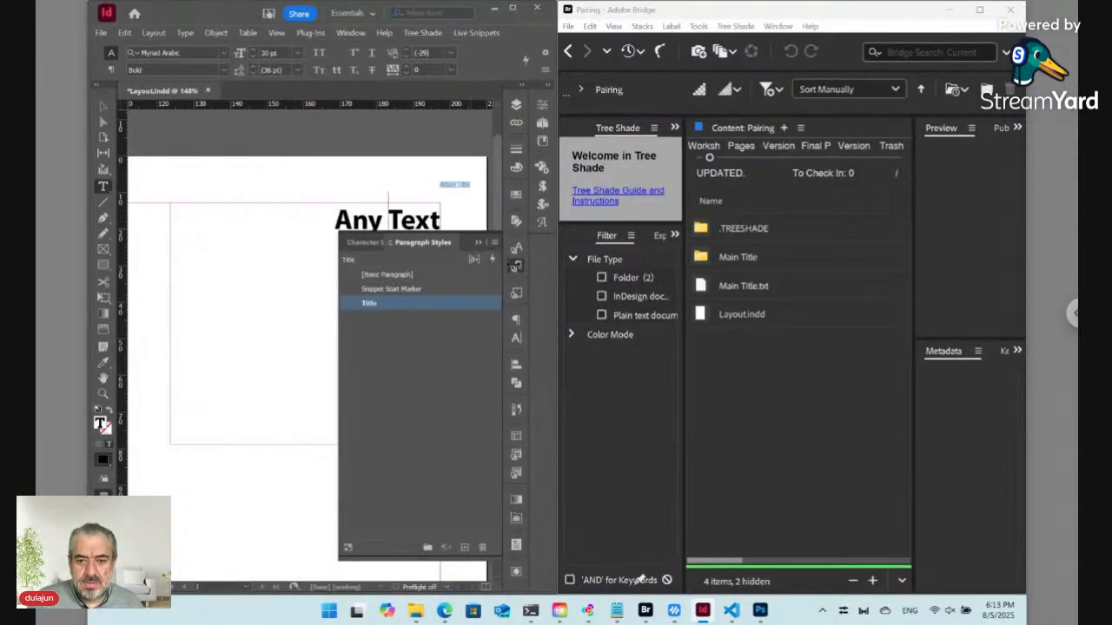
pyautogui.click(515, 264)
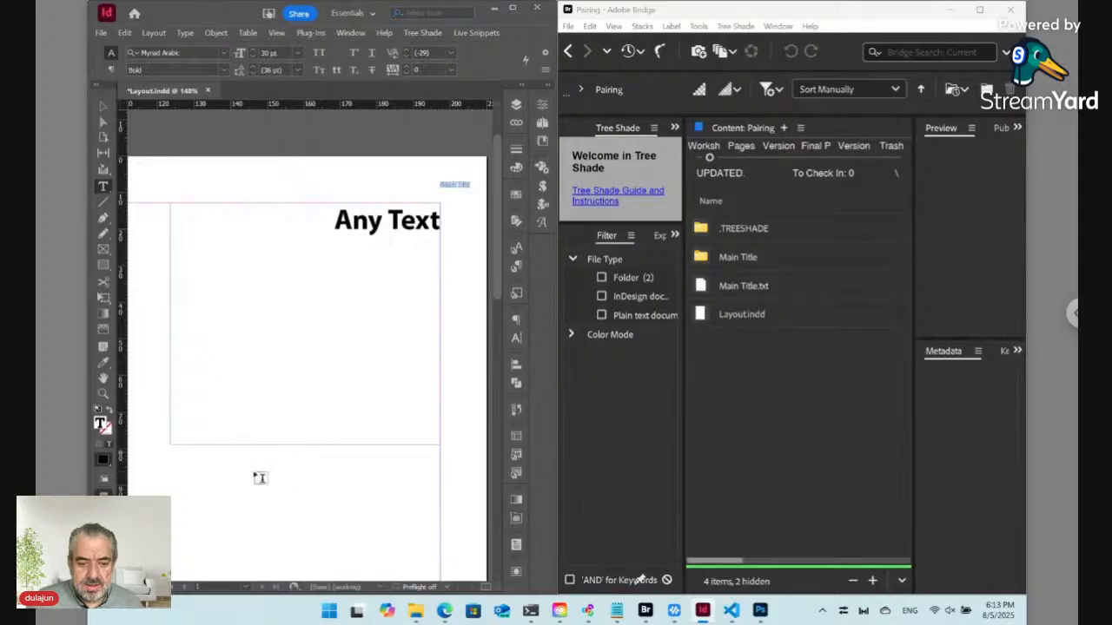
# Step: Draw a second text frame about 60 by 28 mm below the first and place Main Title.txt from Bridge into it
pyautogui.moveTo(198, 462); pyautogui.dragTo(415, 563)
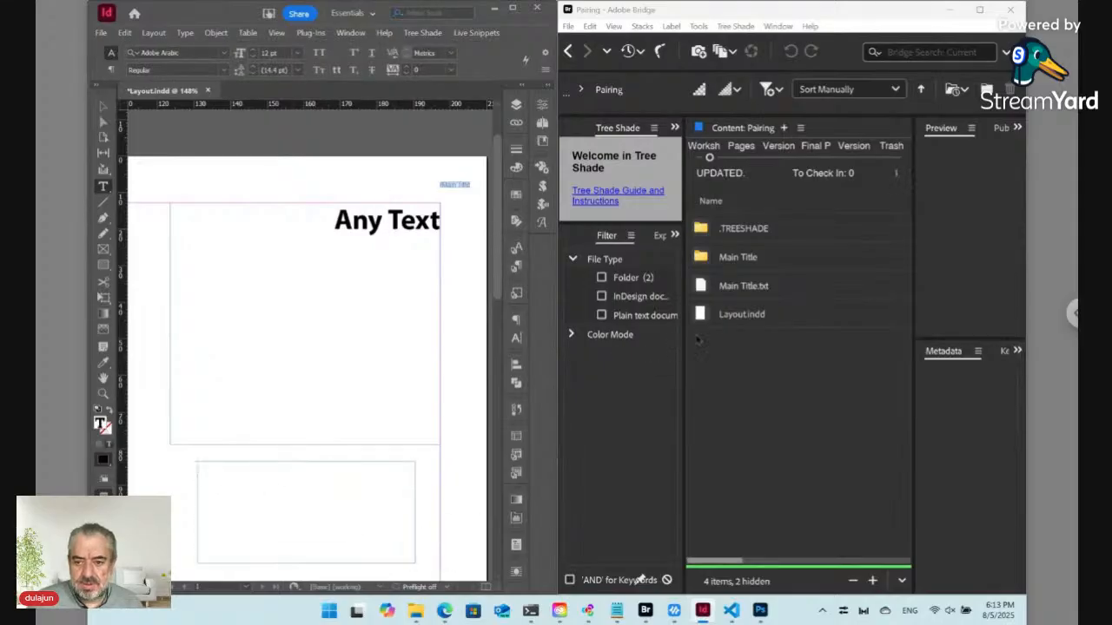
pyautogui.rightClick(727, 288)
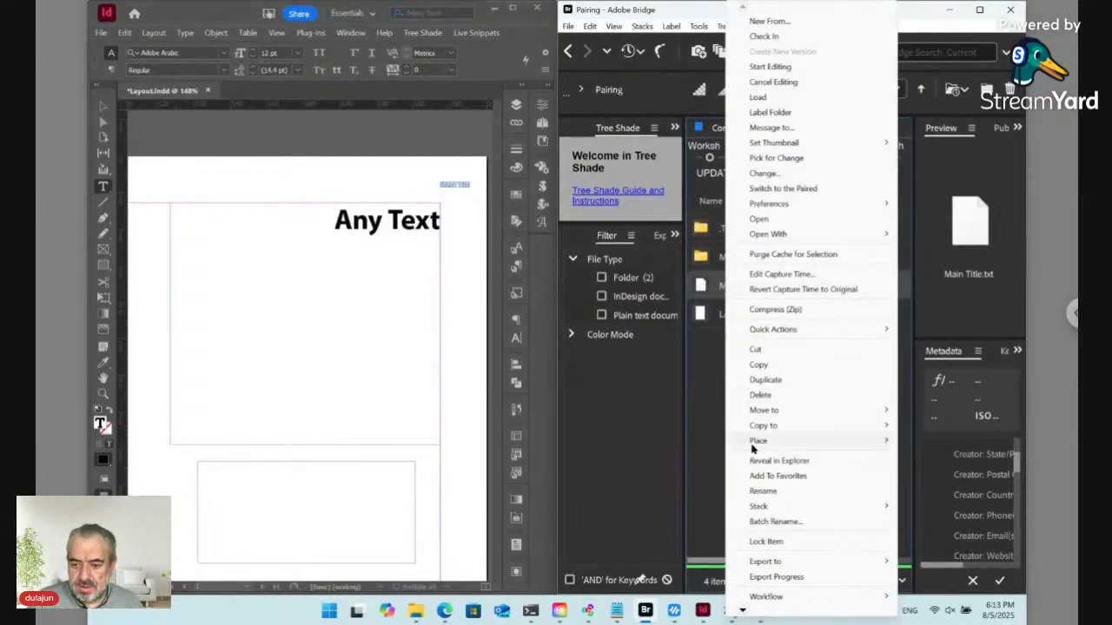
pyautogui.moveTo(758, 442)
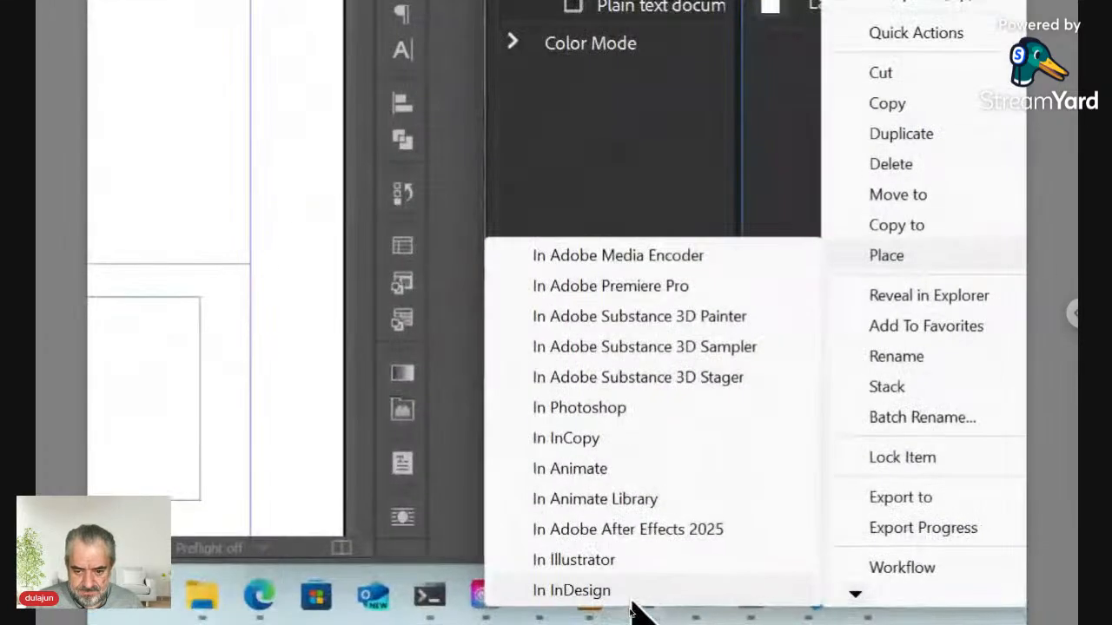
pyautogui.click(623, 597)
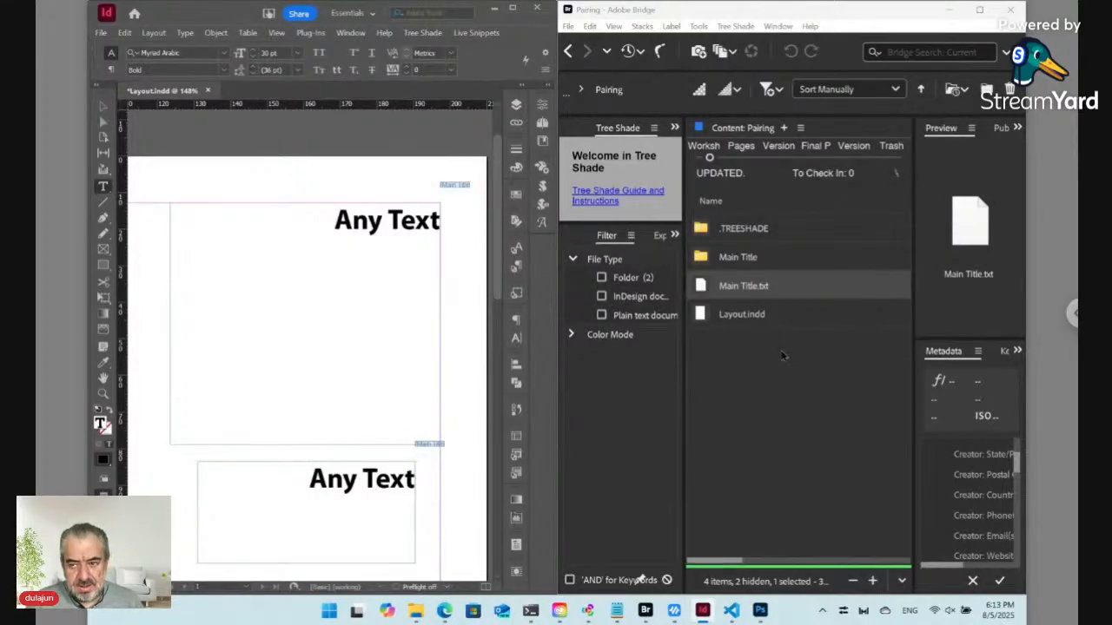
# Step: Rename Main Title.txt in Bridge as "Main Title [Label Section].txt" and tile the Bridge window beside InDesign again
pyautogui.click(980, 10)
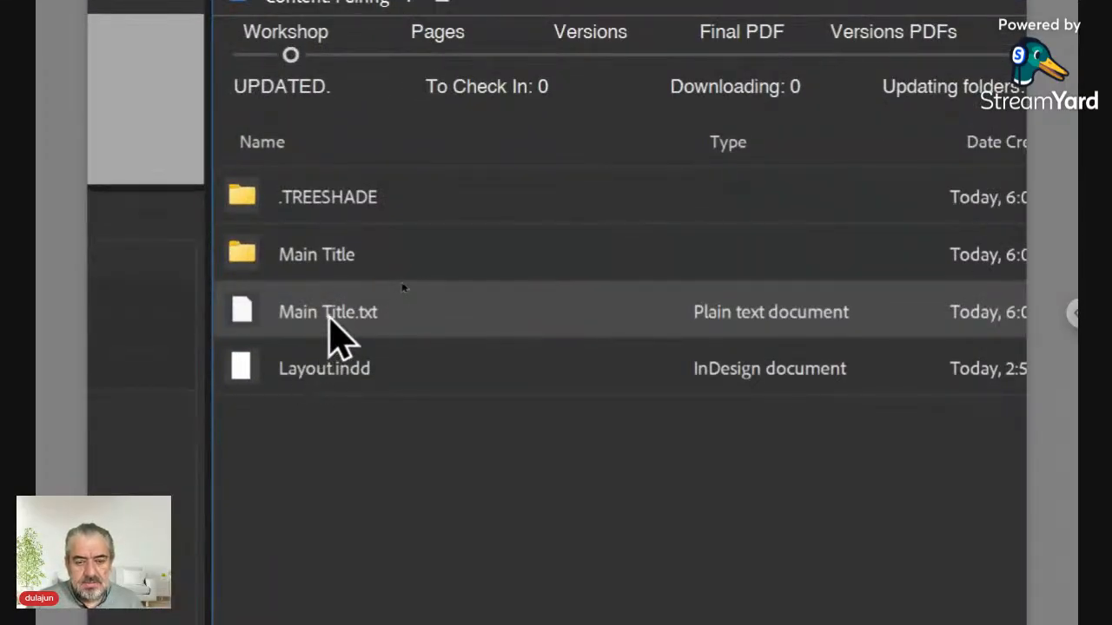
pyautogui.click(337, 315)
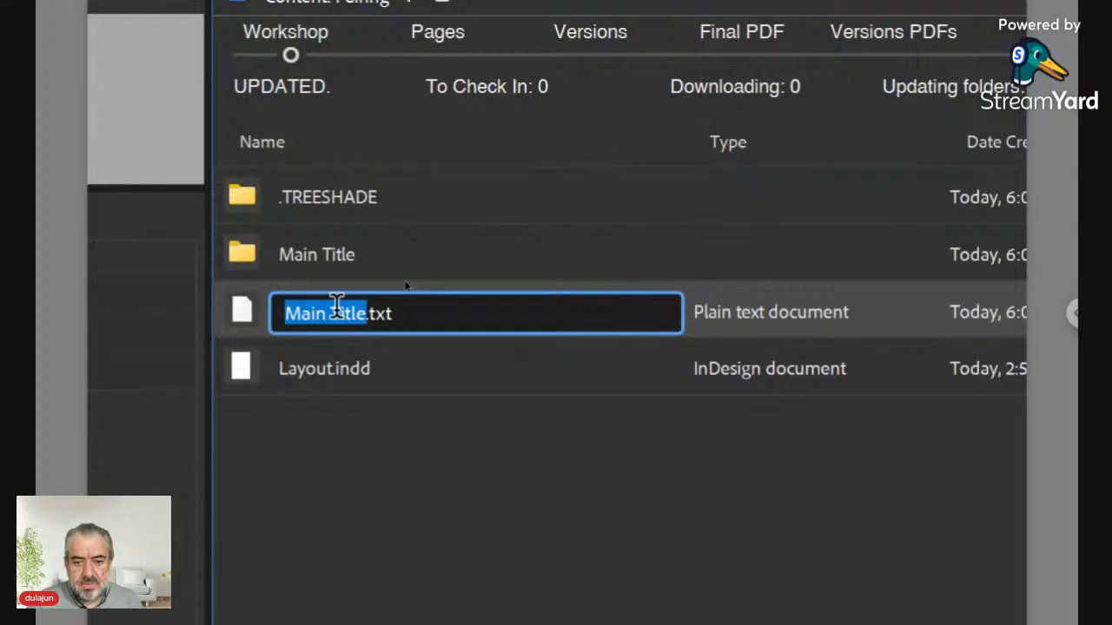
pyautogui.press('Right')
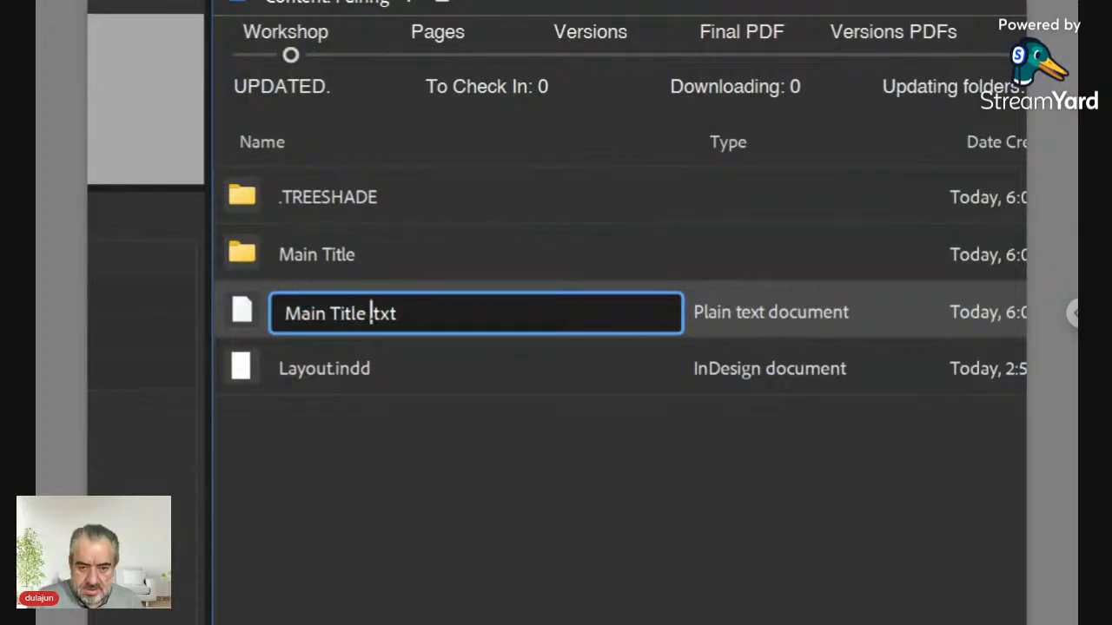
pyautogui.write('[]')
pyautogui.press('Left')
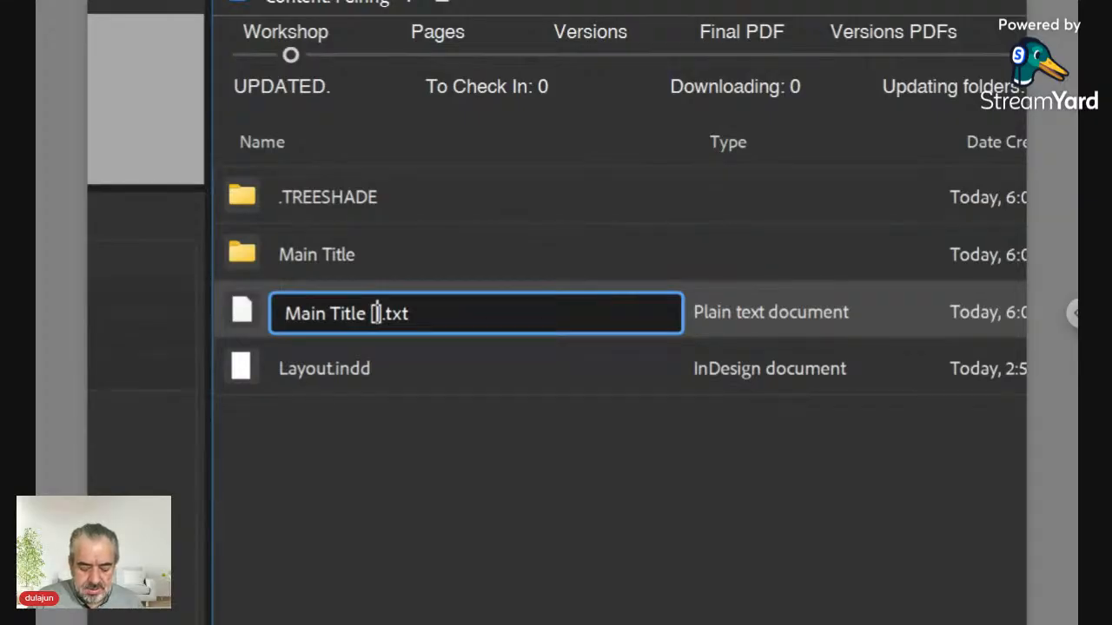
pyautogui.write('Label ')
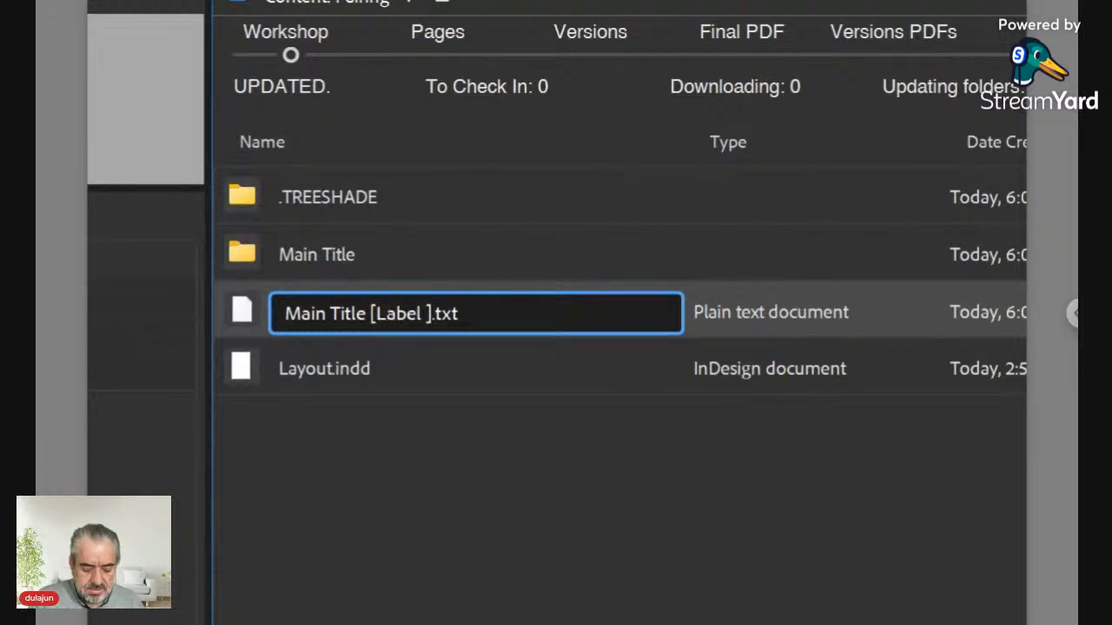
pyautogui.write('Section')
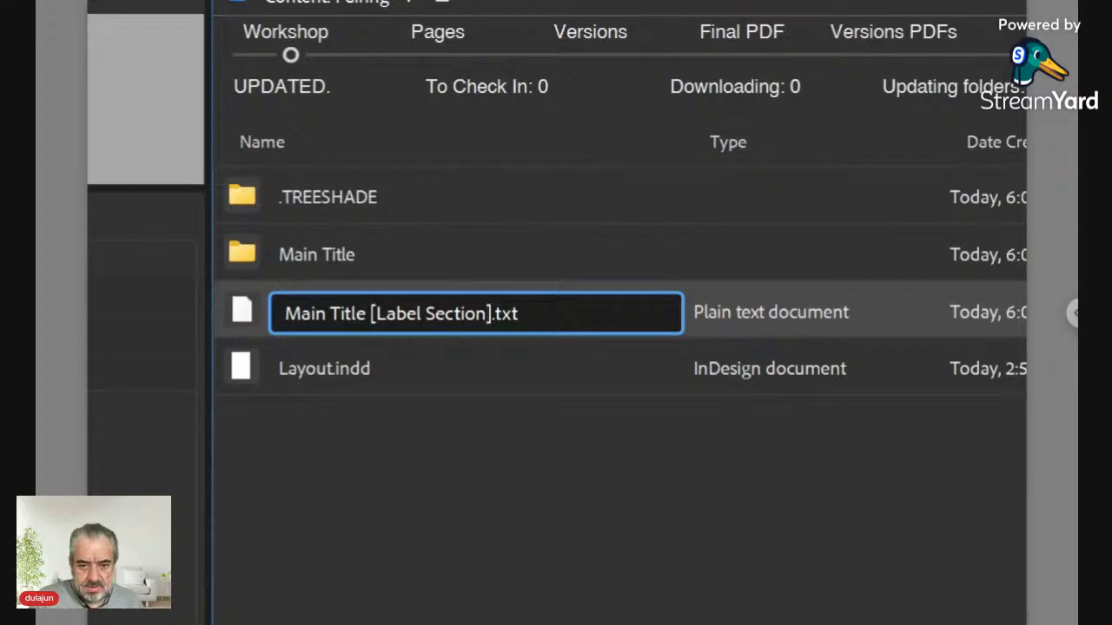
pyautogui.press('Return')
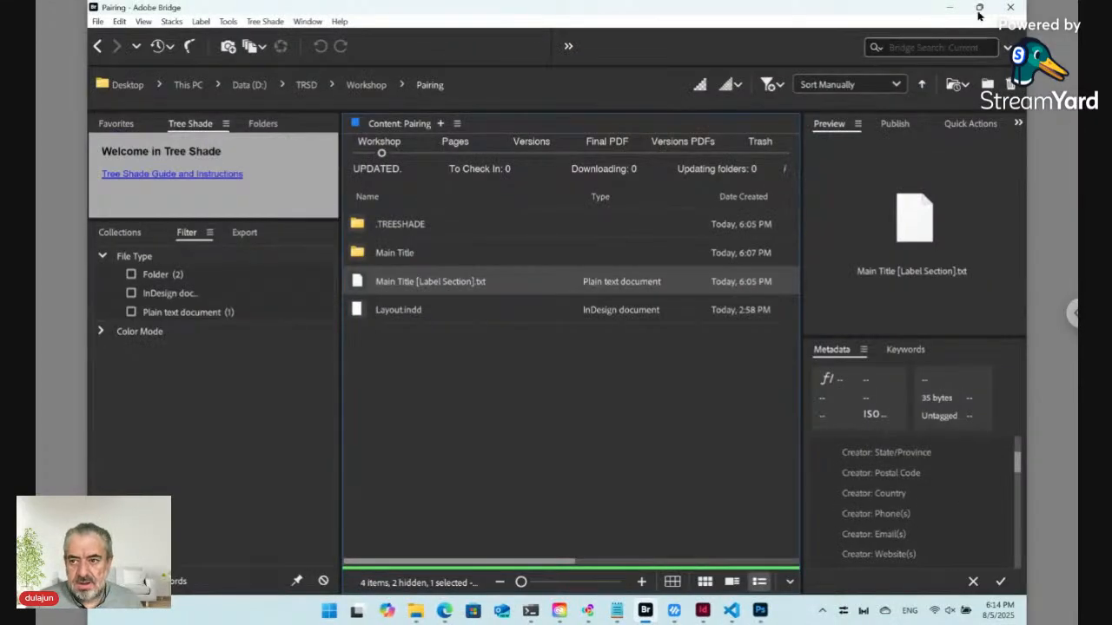
pyautogui.moveTo(979, 8)
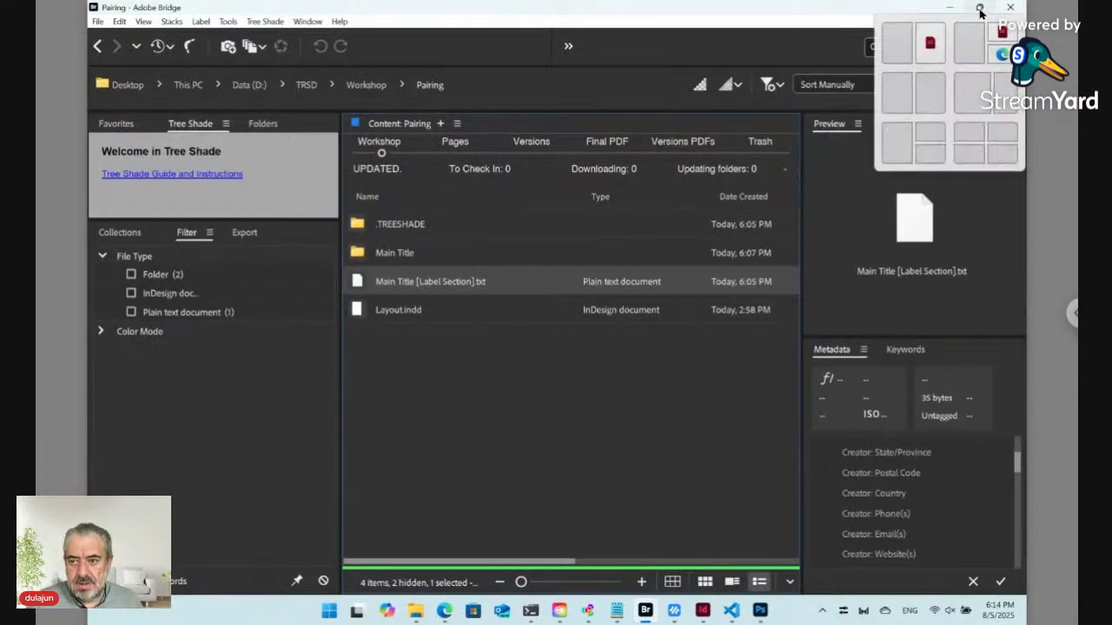
pyautogui.click(931, 89)
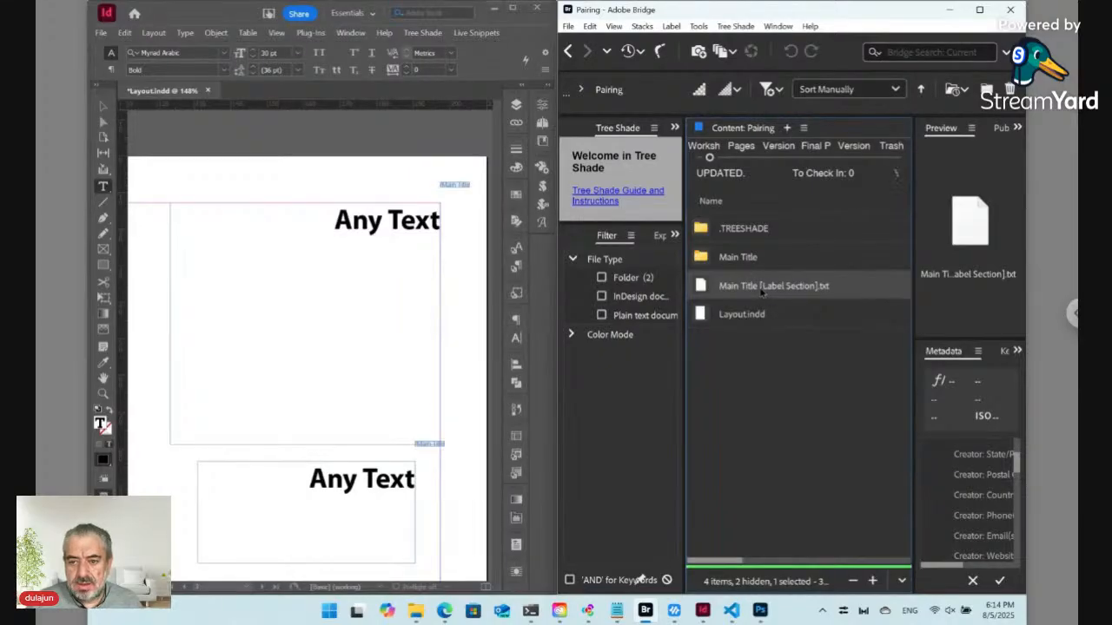
# Step: Insert "ts_opt ts_tp_date" before the bracketed label, renaming the text file "Main Title ts_opt ts_tp_date [Label Section].txt"
pyautogui.click(761, 292)
pyautogui.click(764, 287)
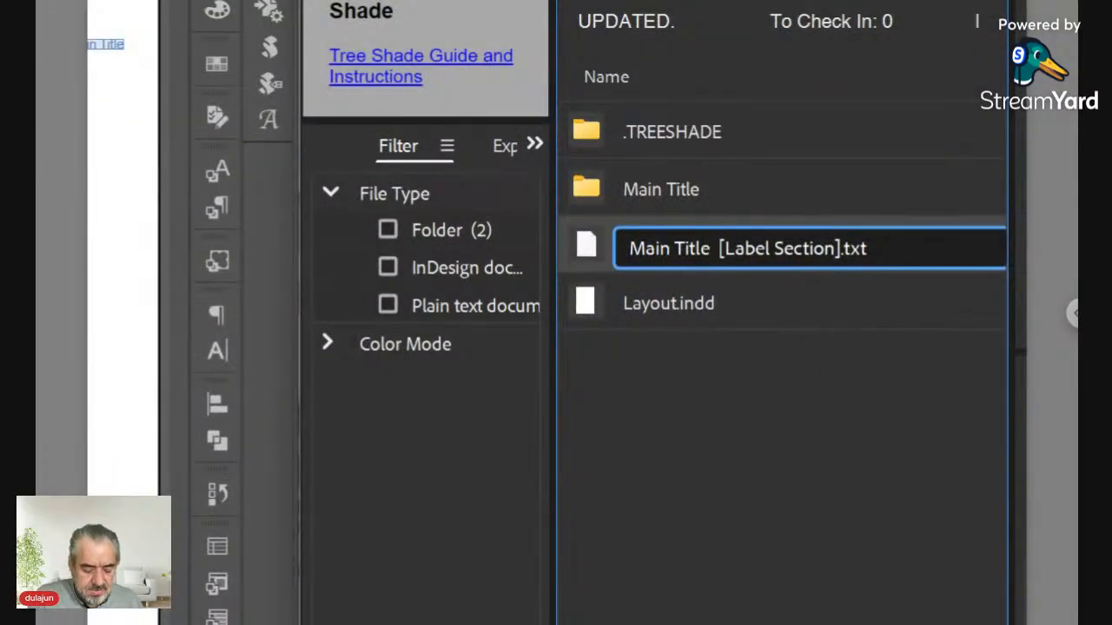
pyautogui.write('ts_')
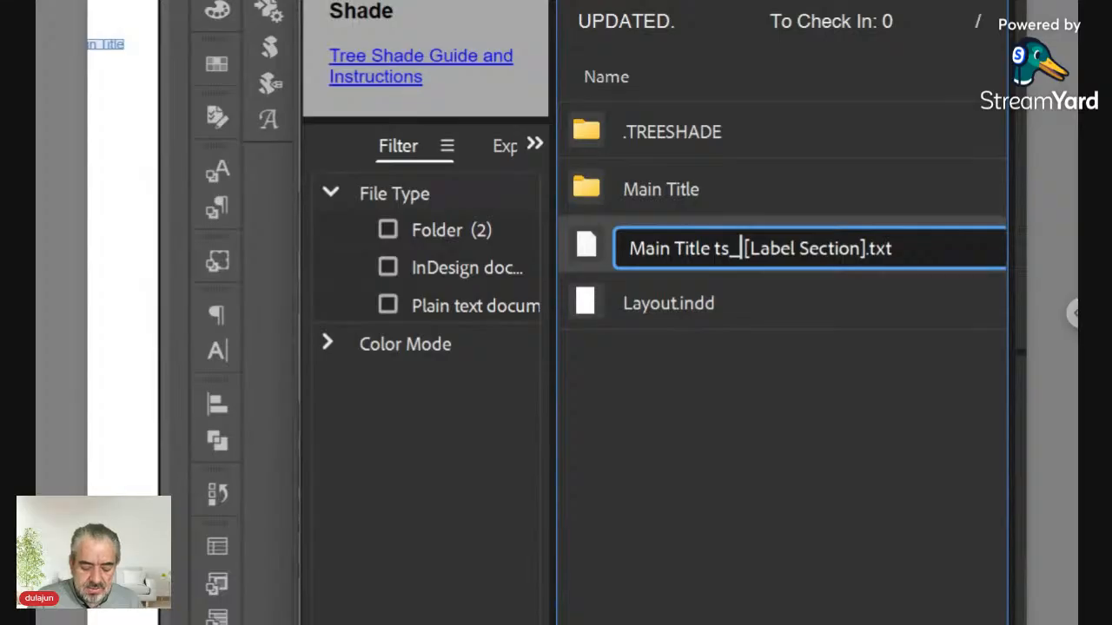
pyautogui.write('opt')
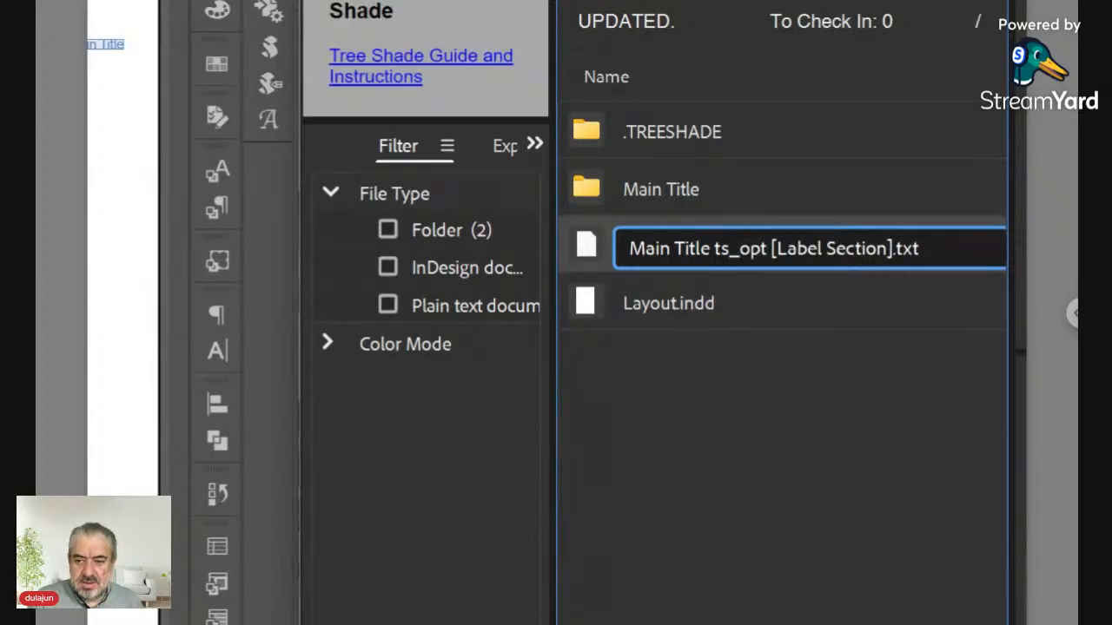
pyautogui.write(' ts')
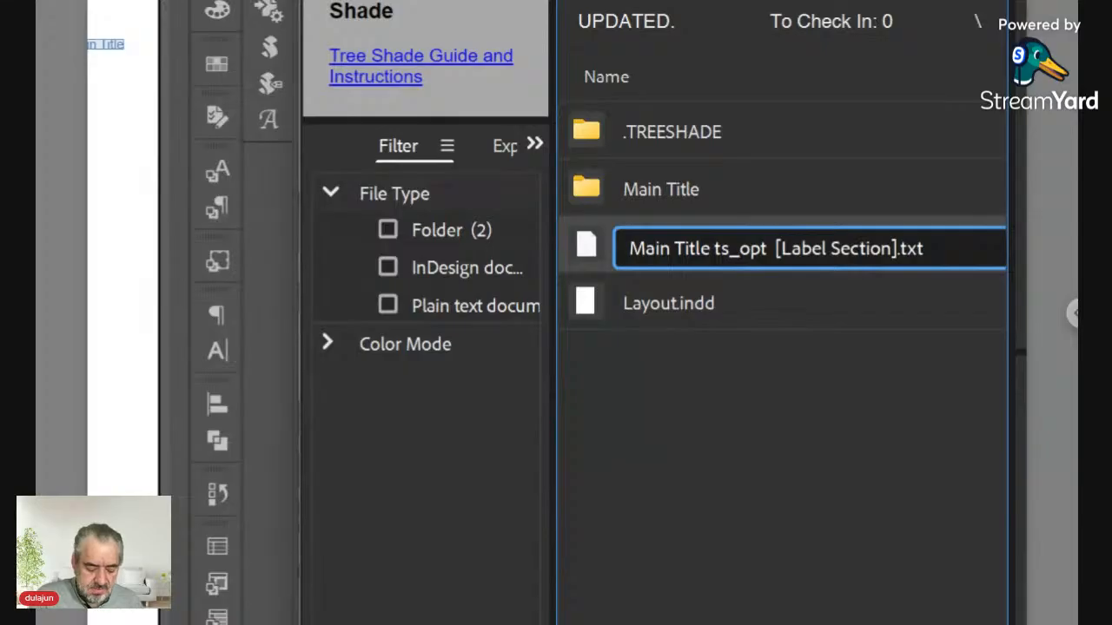
pyautogui.write('_ty')
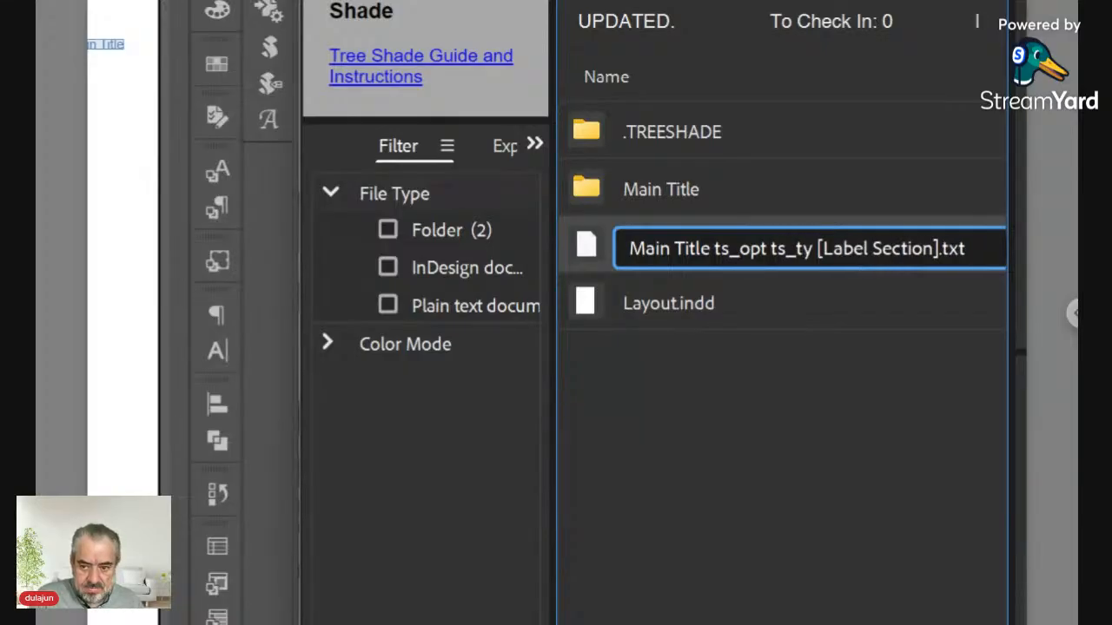
pyautogui.press('BackSpace')
pyautogui.write('p_date')
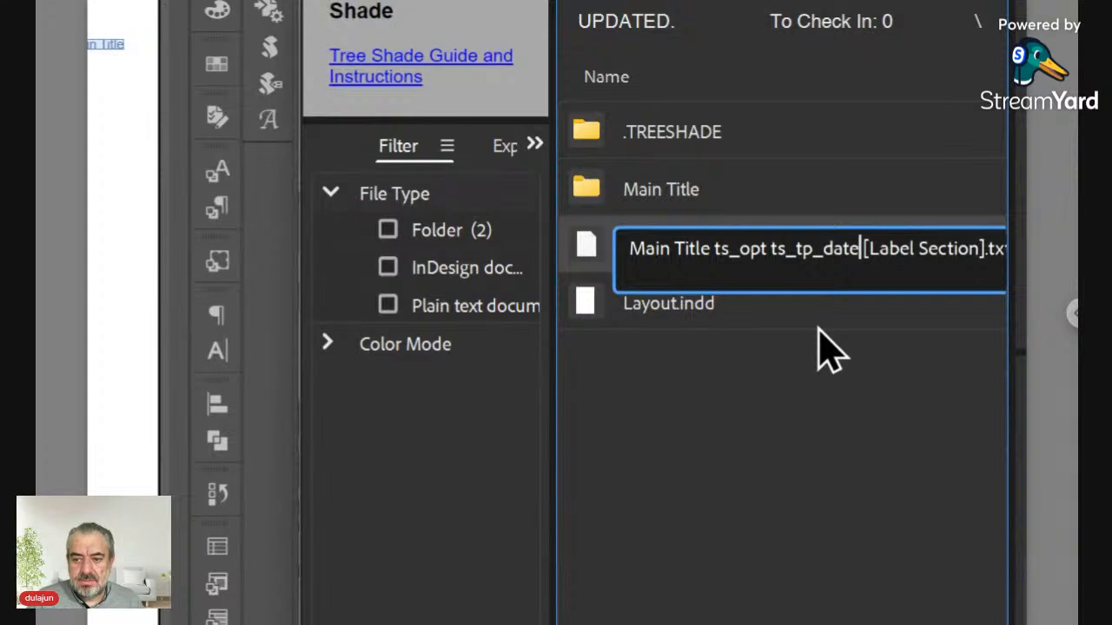
pyautogui.press('Return')
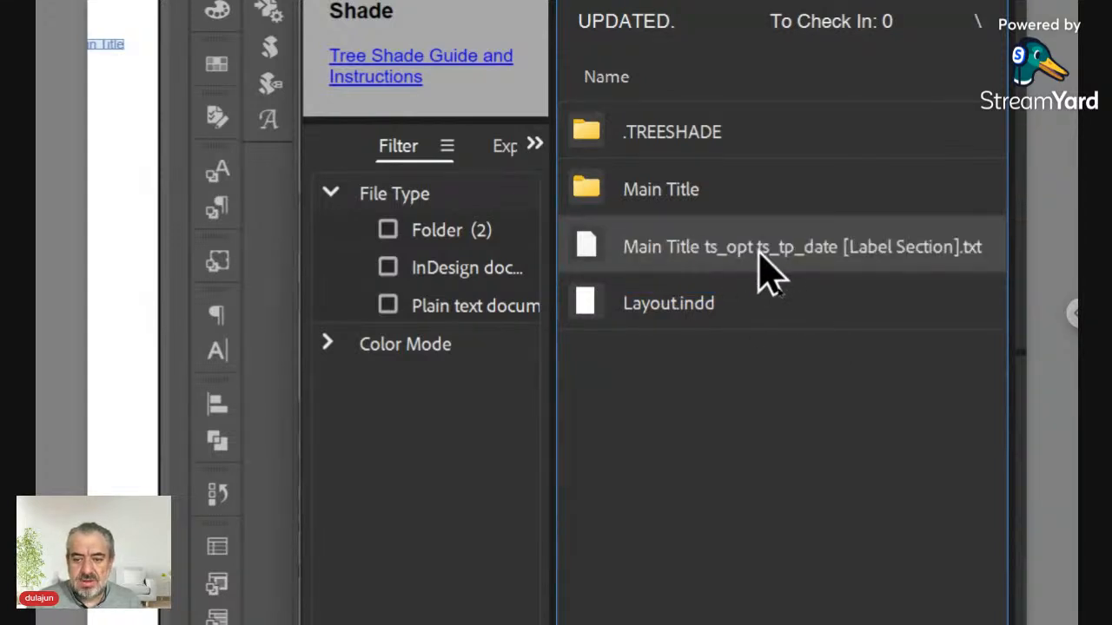
# Step: Copy "Main Title" from the start of the text file's name and replace it there with "ID123EF"
pyautogui.click(653, 252)
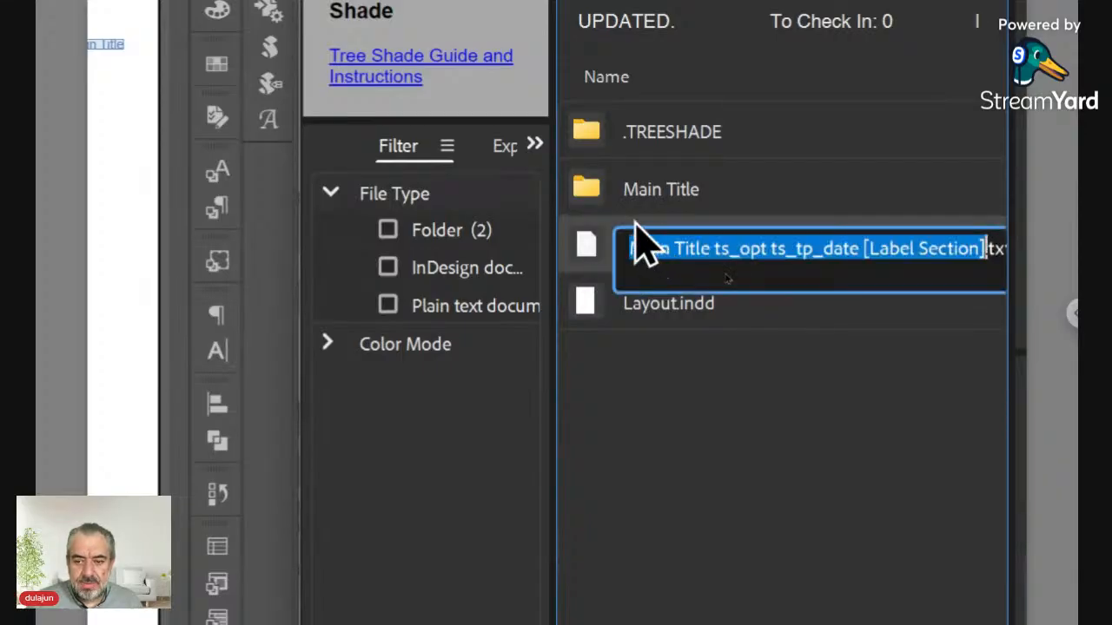
pyautogui.click(658, 249)
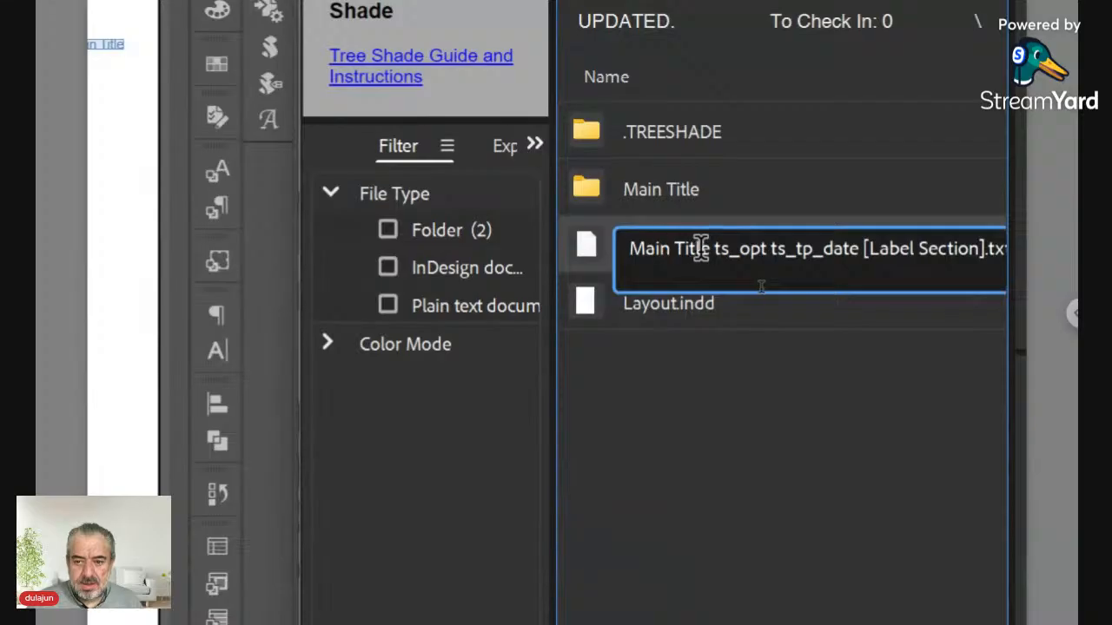
pyautogui.moveTo(709, 249); pyautogui.dragTo(606, 257)
pyautogui.hotkey('ctrl', 'c')
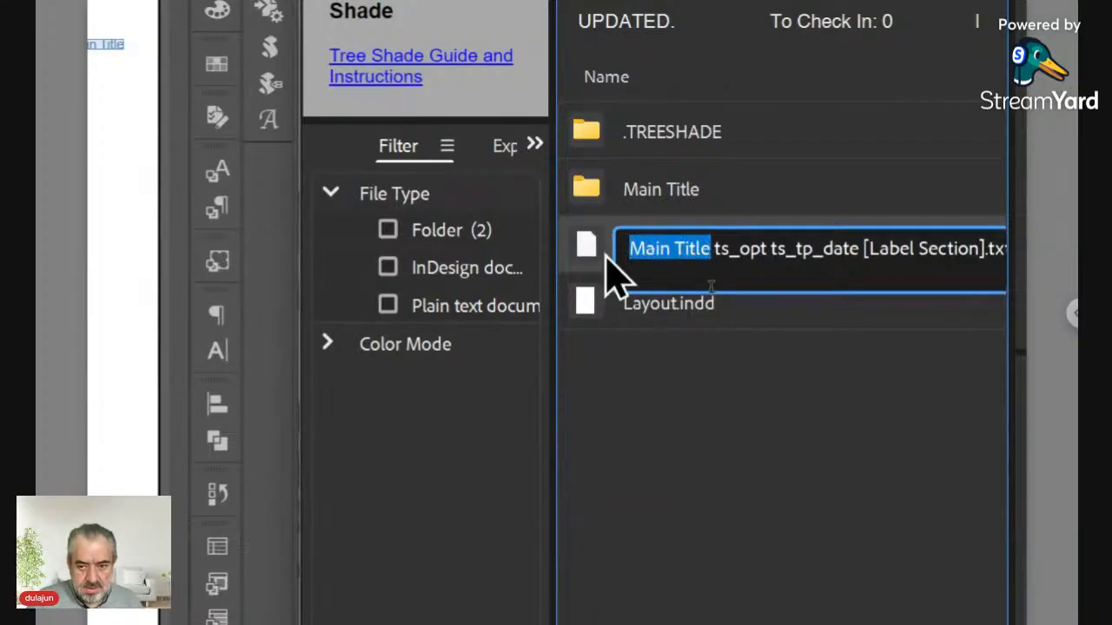
pyautogui.press('BackSpace')
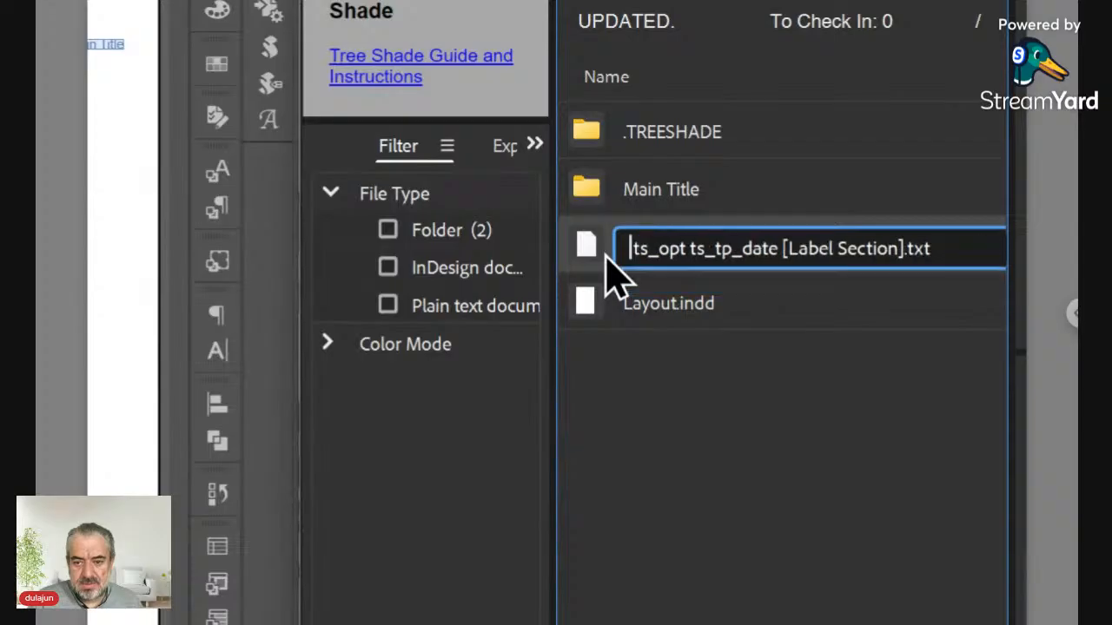
pyautogui.write('ID')
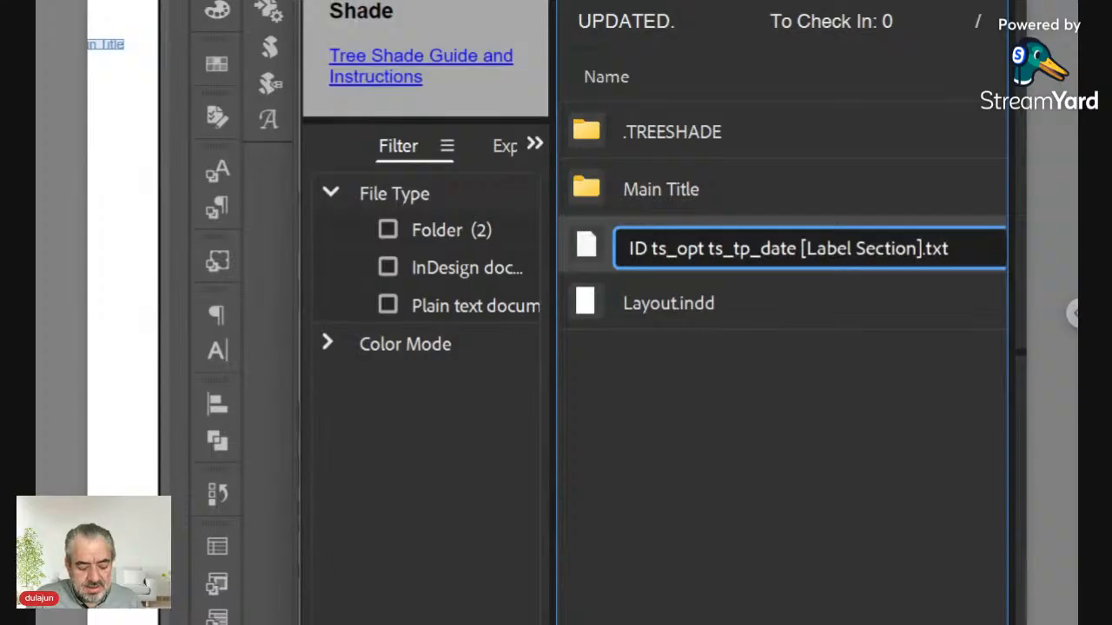
pyautogui.press('BackSpace')
pyautogui.write('123 ')
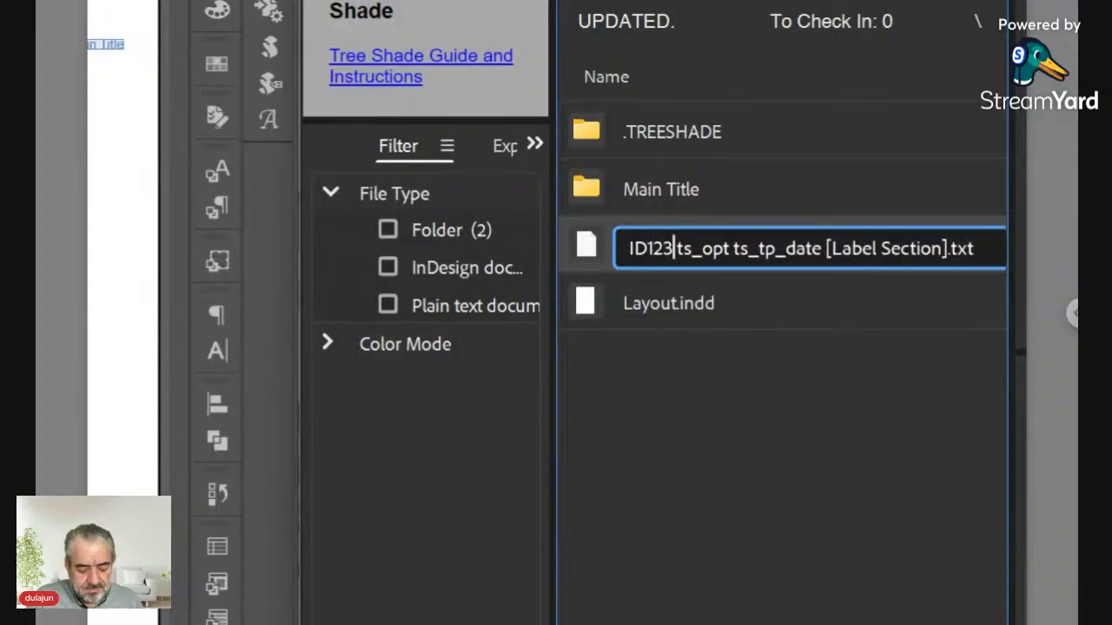
pyautogui.write('EF')
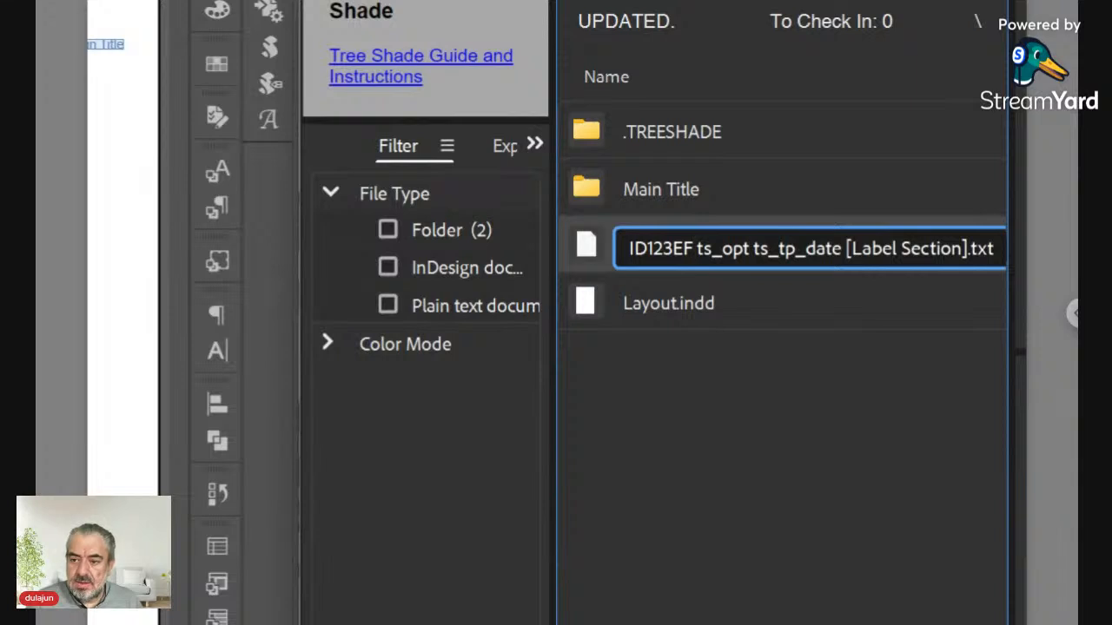
# Step: Replace "Label Section" in the brackets with the copied "Main Title" and apply the file name "ID123EF ts_opt ts_tp_date [Main Title].txt"
pyautogui.click(853, 246)
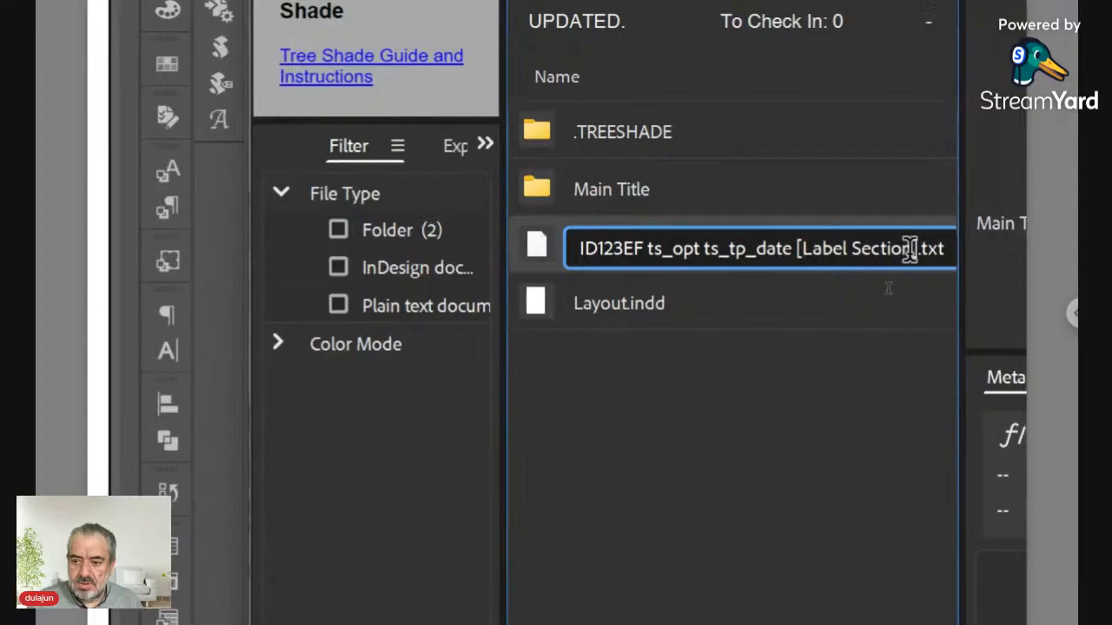
pyautogui.keyDown('shift'); pyautogui.click(912, 249); pyautogui.keyUp('shift')
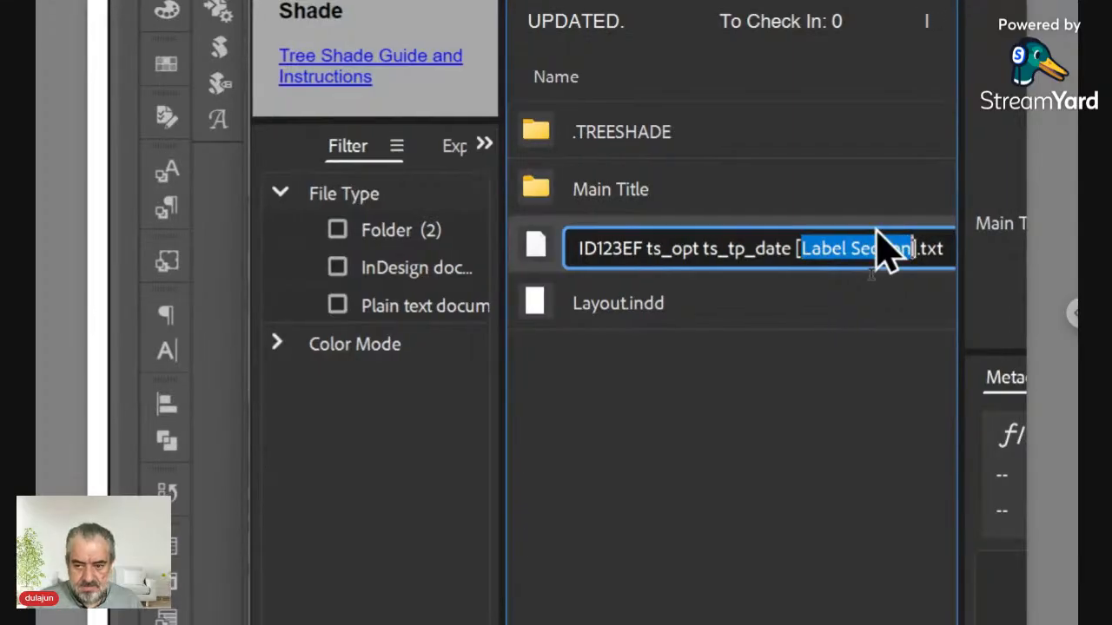
pyautogui.hotkey('ctrl', 'v')
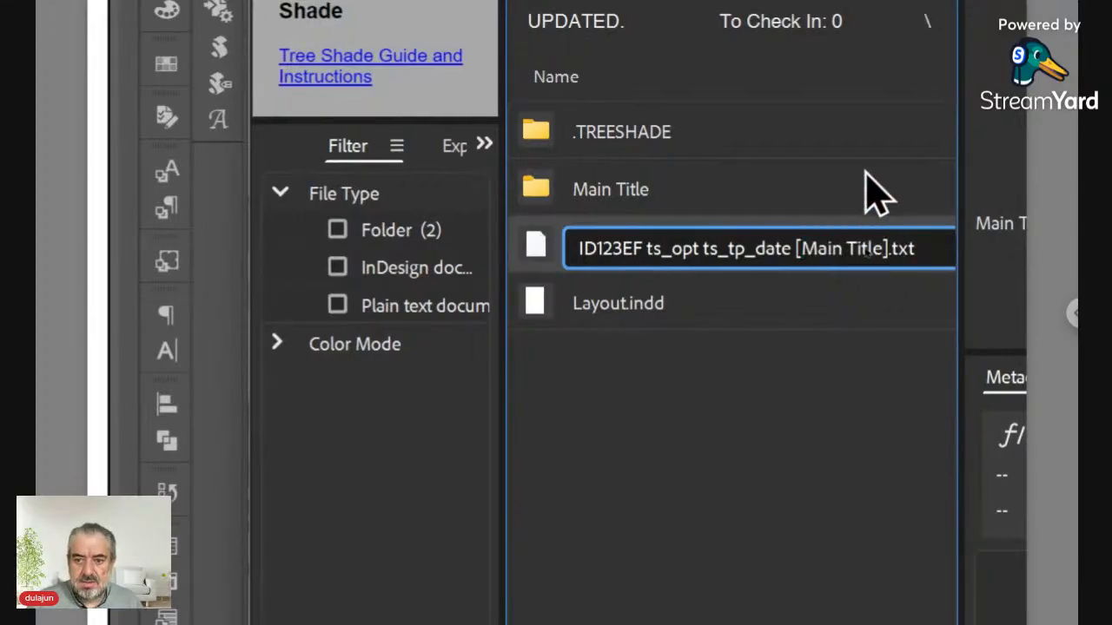
pyautogui.press('Return')
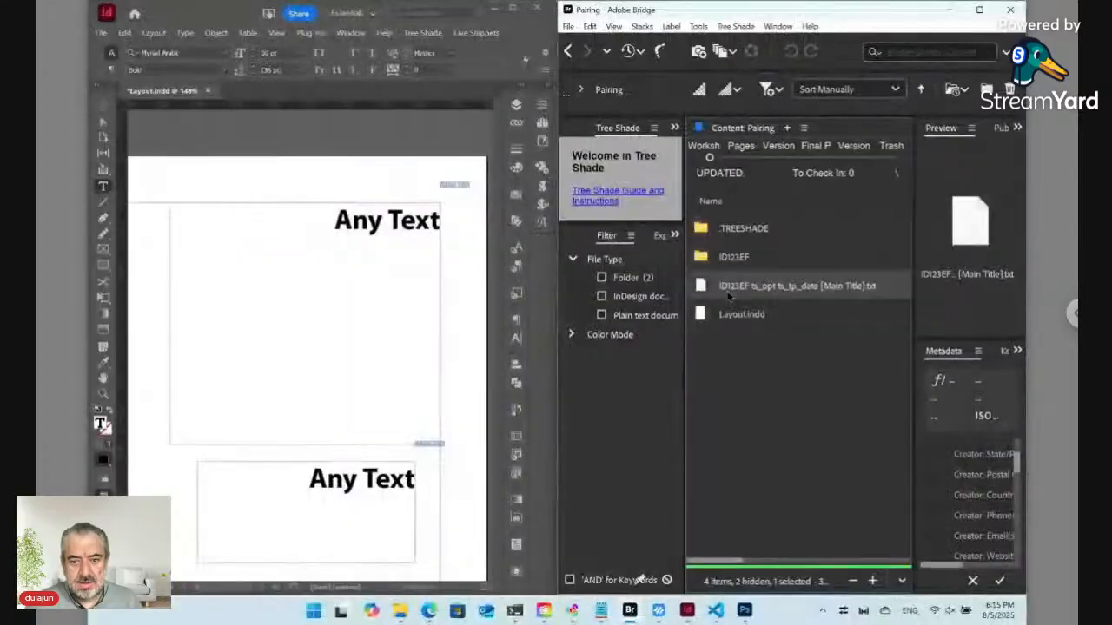
# Step: Select the upper Main Title snippet marker in InDesign and update only that live snippet
pyautogui.click(453, 184)
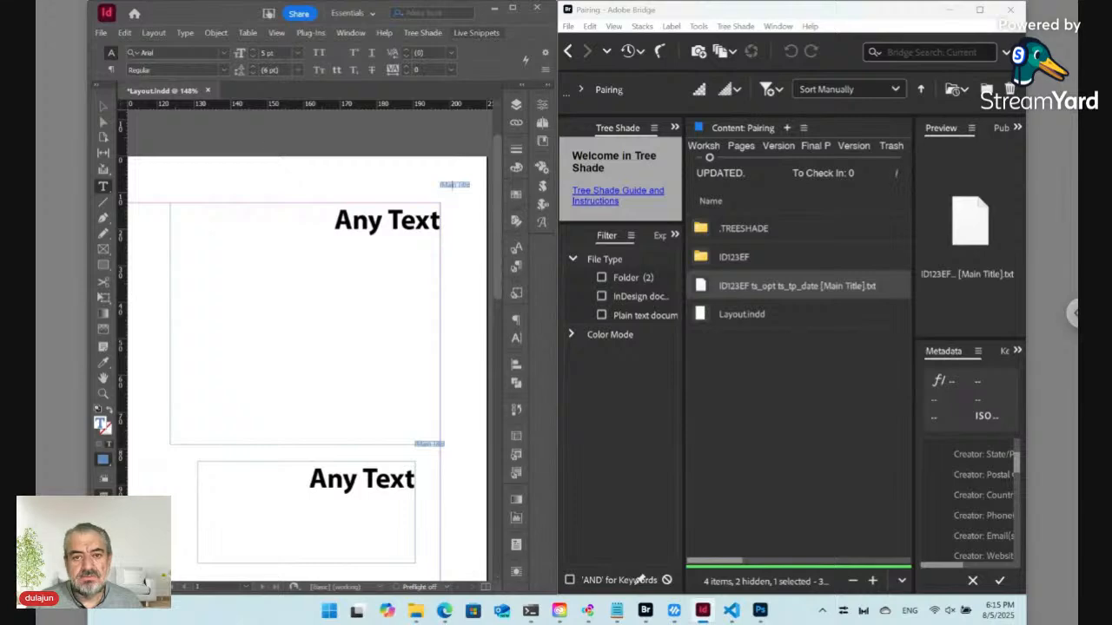
pyautogui.click(476, 32)
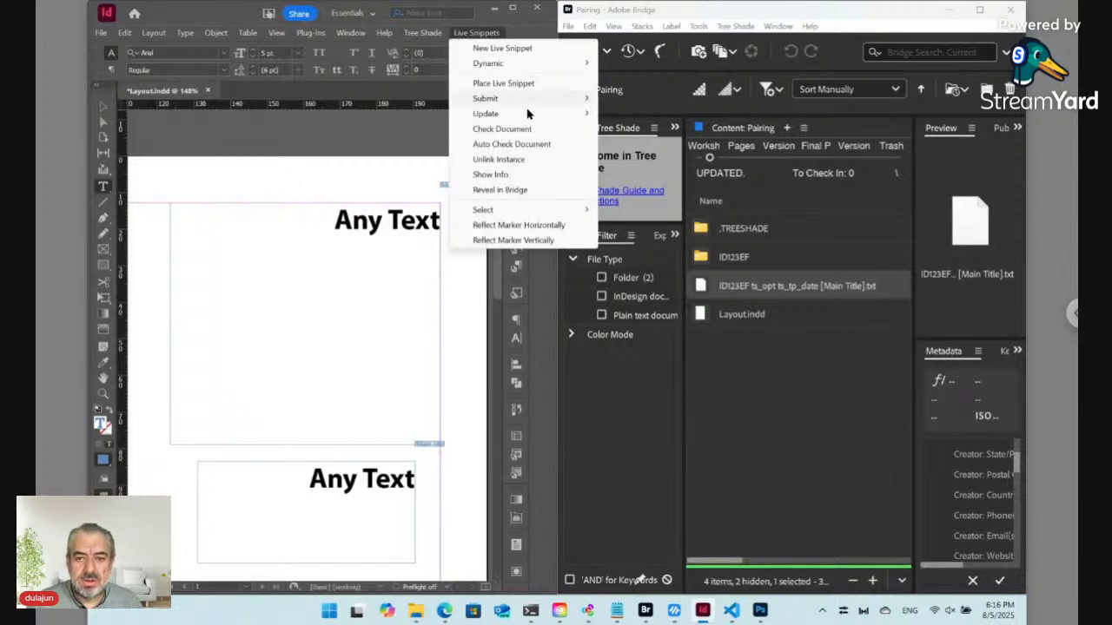
pyautogui.moveTo(533, 113)
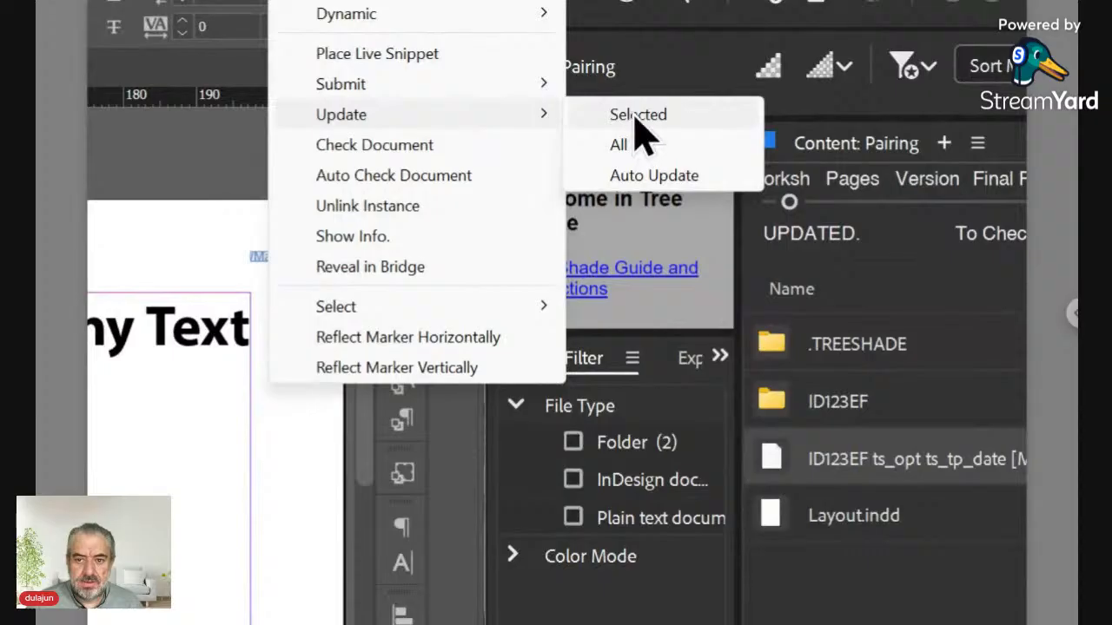
pyautogui.click(635, 122)
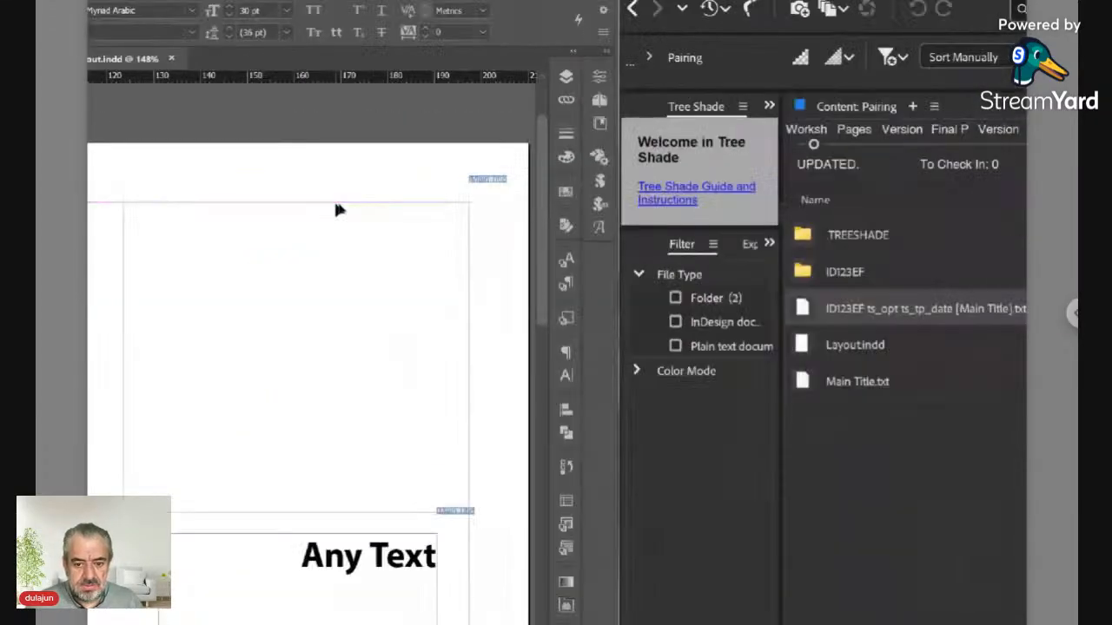
# Step: Examine the upper text frame in normal and preview display, and select Main Title.txt in Bridge
pyautogui.keyDown('ctrl'); pyautogui.click(205, 294); pyautogui.keyUp('ctrl')
pyautogui.hotkey('ctrl', 'shift', 'a')
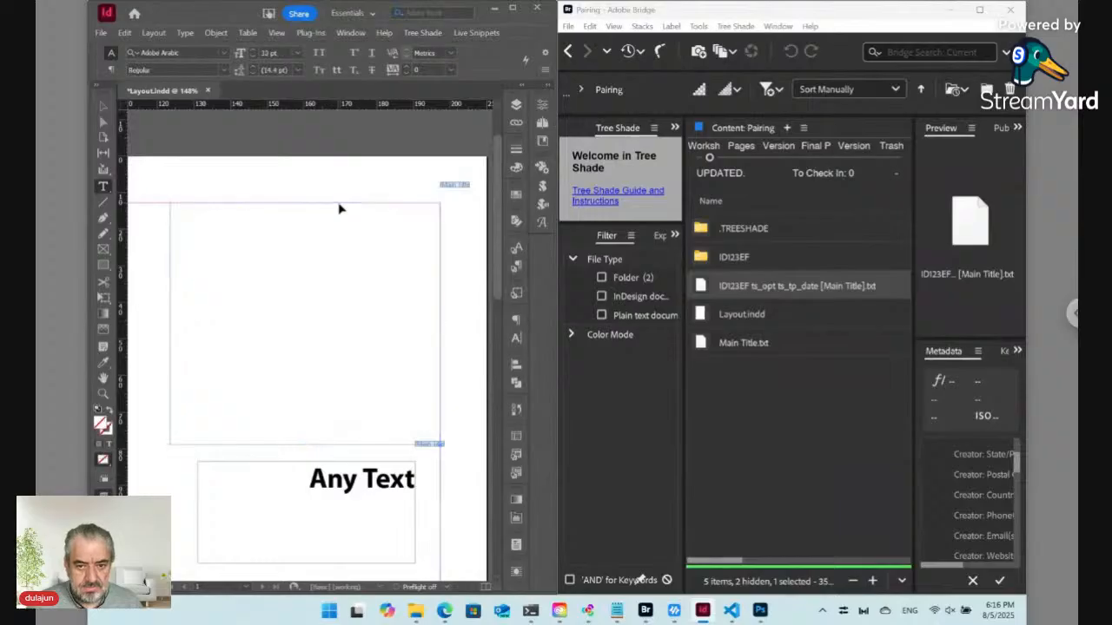
pyautogui.press('w')
pyautogui.press('w')
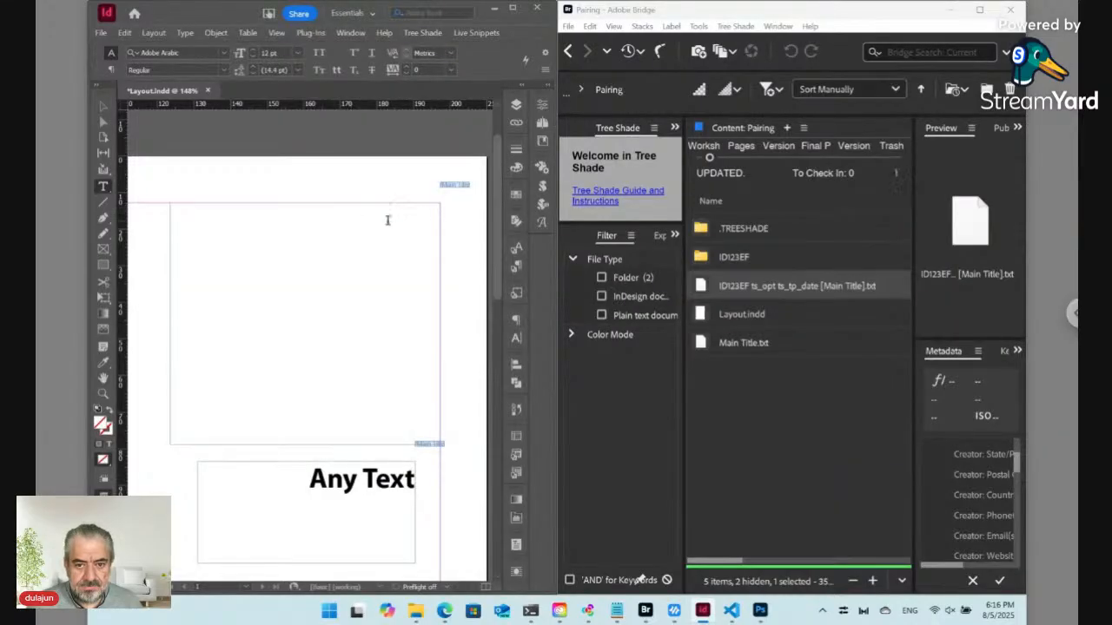
pyautogui.click(387, 220)
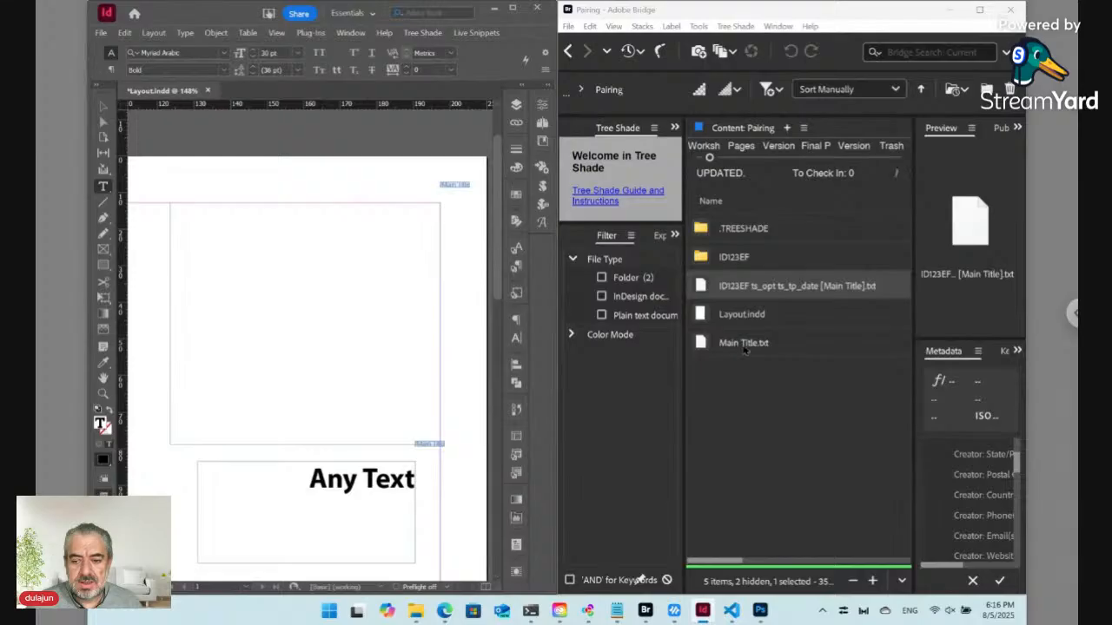
pyautogui.click(744, 344)
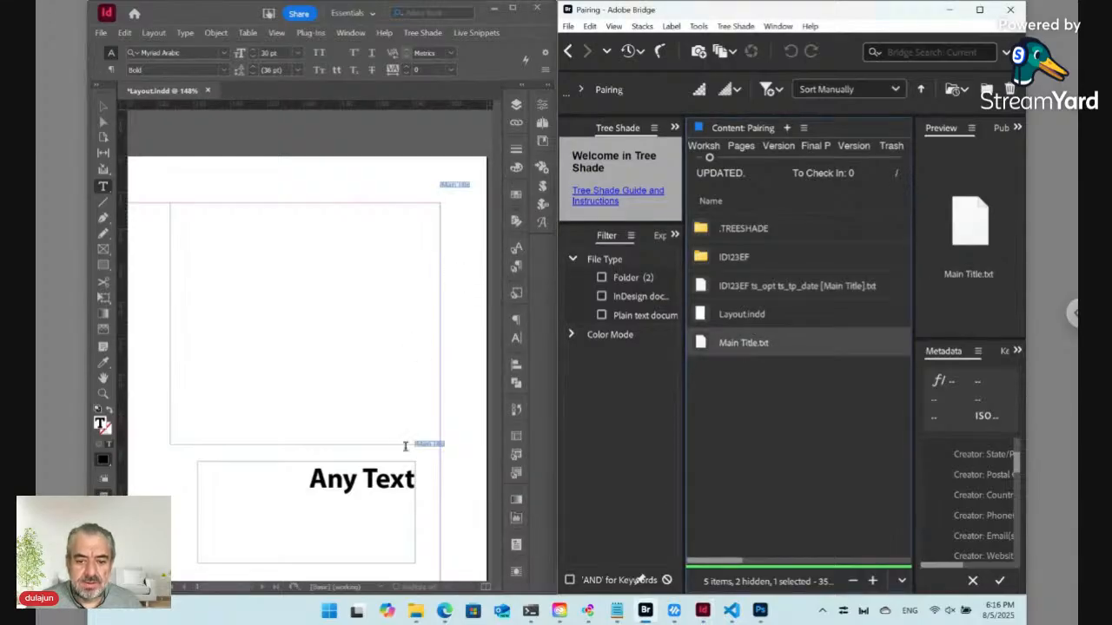
# Step: Remove the empty Main Title snippet from the upper InDesign frame, and move Main Title.txt to the Tree Shade trash in Bridge
pyautogui.click(394, 242)
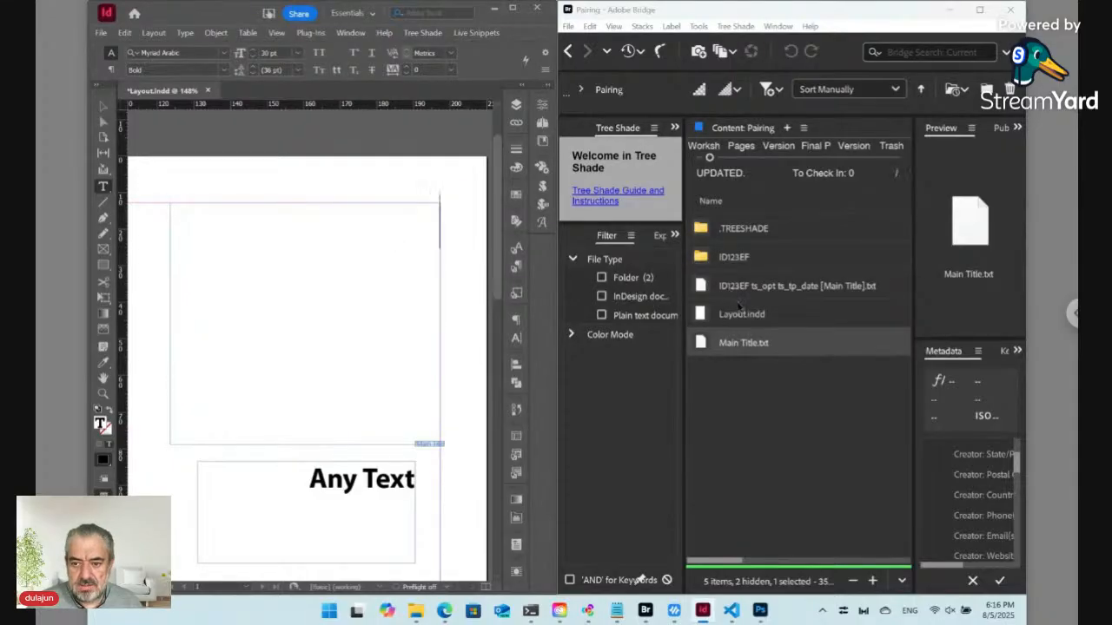
pyautogui.click(740, 365)
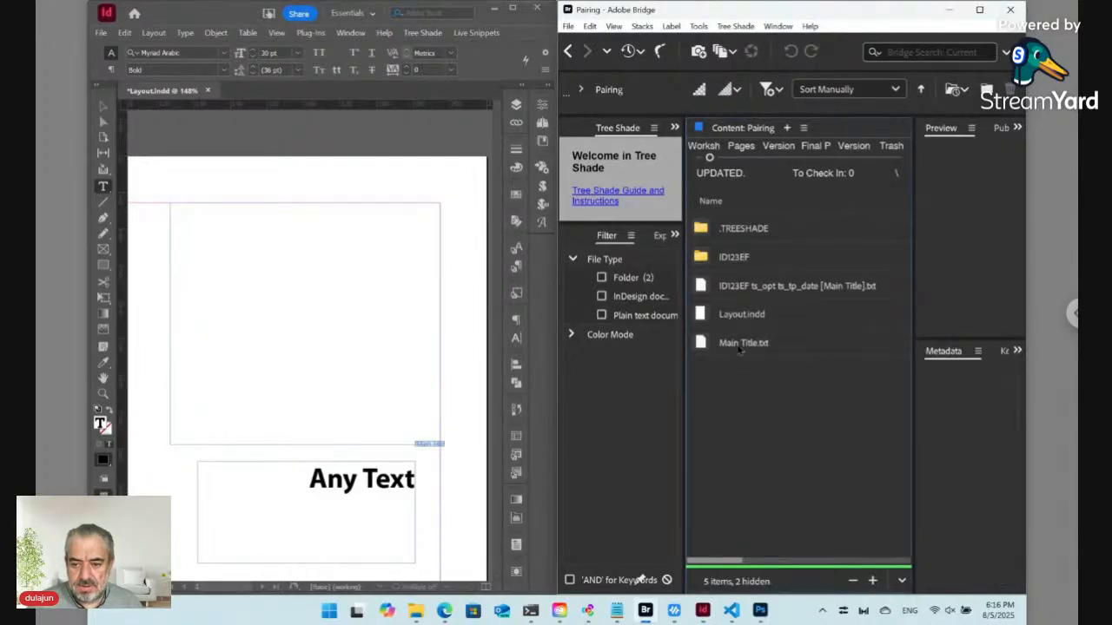
pyautogui.click(739, 344)
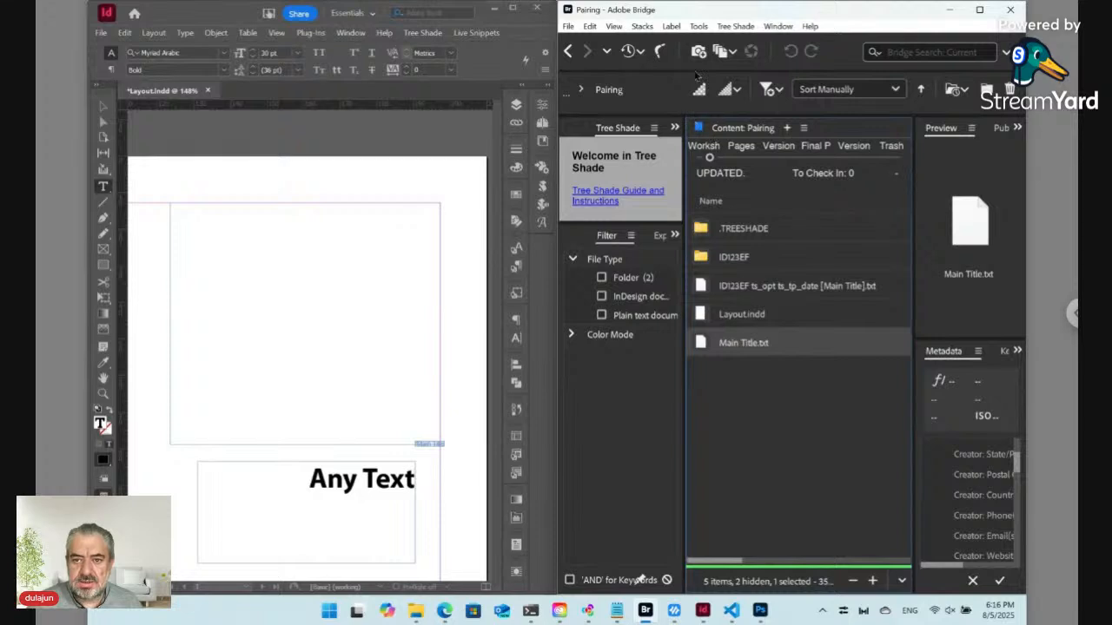
pyautogui.click(737, 26)
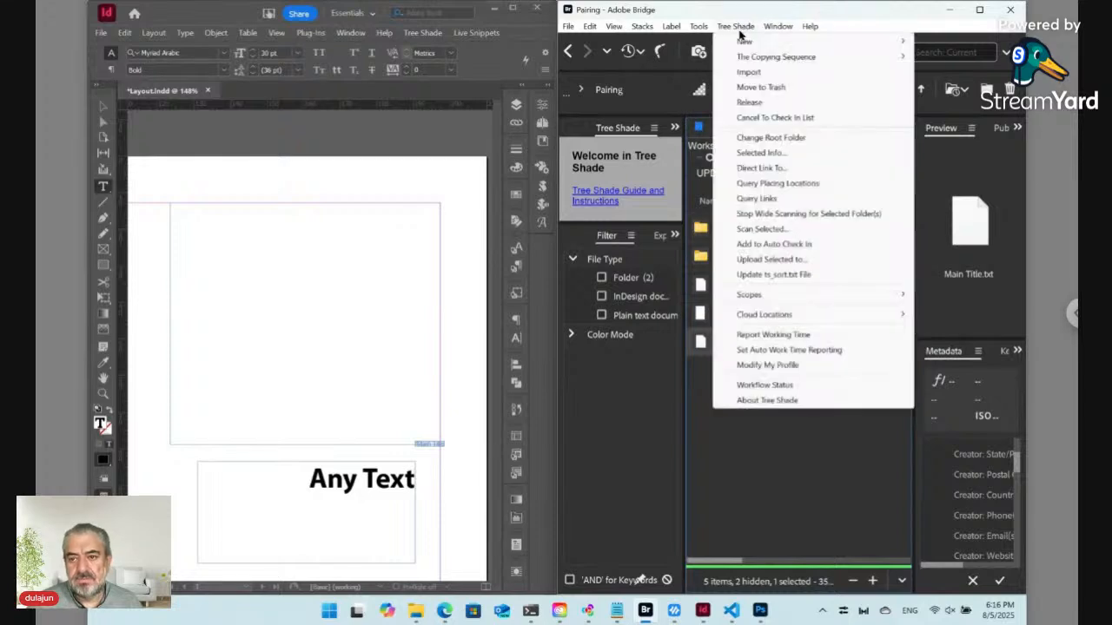
pyautogui.click(763, 88)
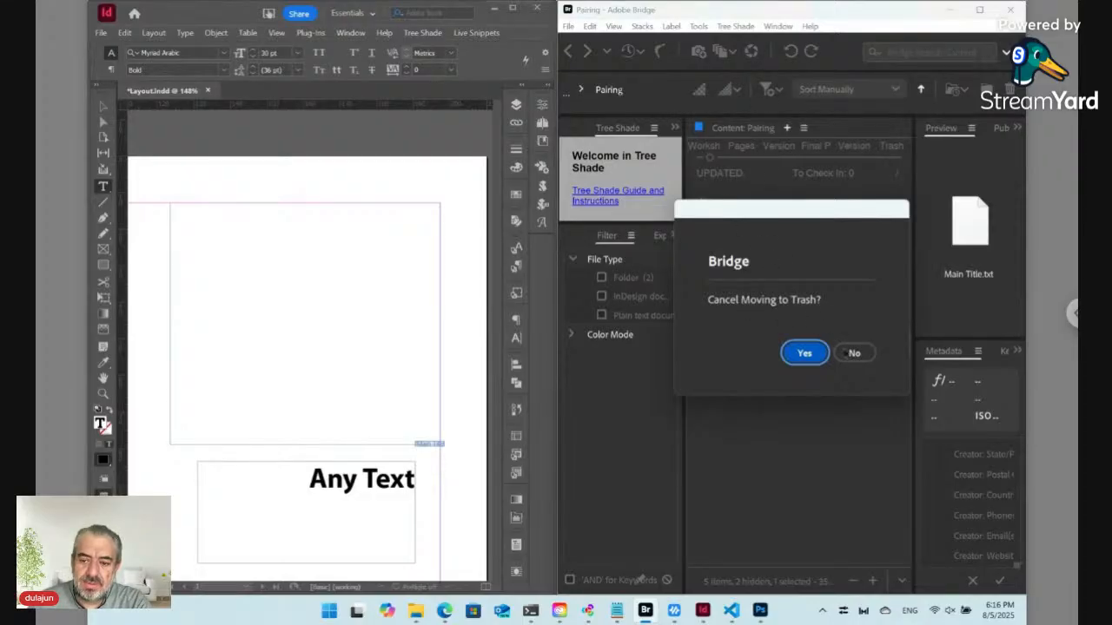
pyautogui.click(853, 355)
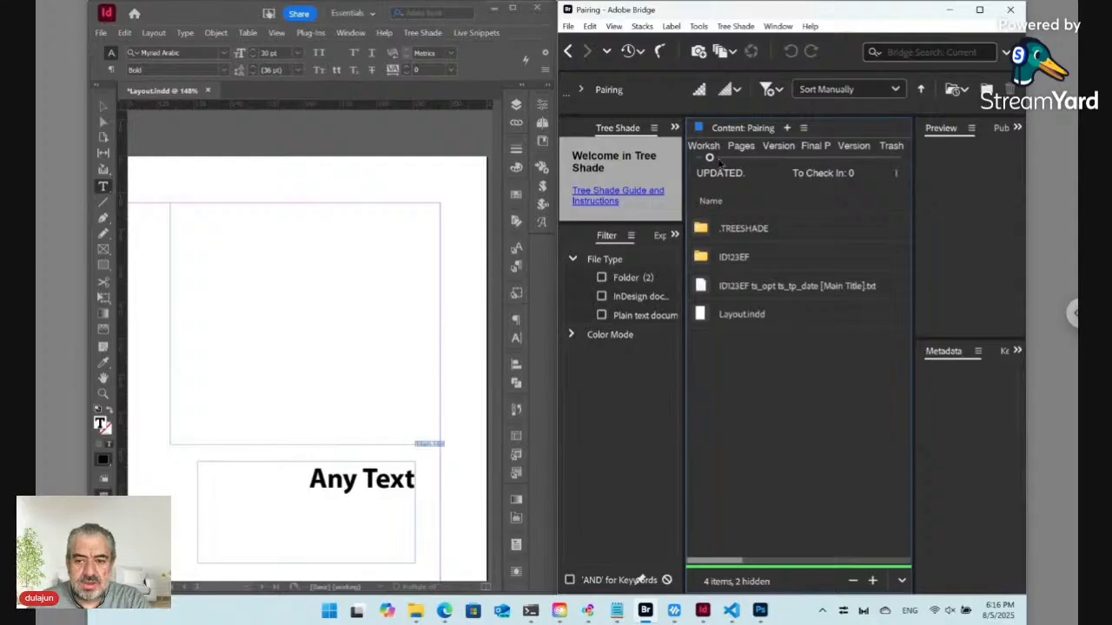
# Step: Place "ID123EF ts_opt ts_tp_date [Main Title].txt" from Bridge into the upper text frame of the InDesign layout
pyautogui.click(738, 290)
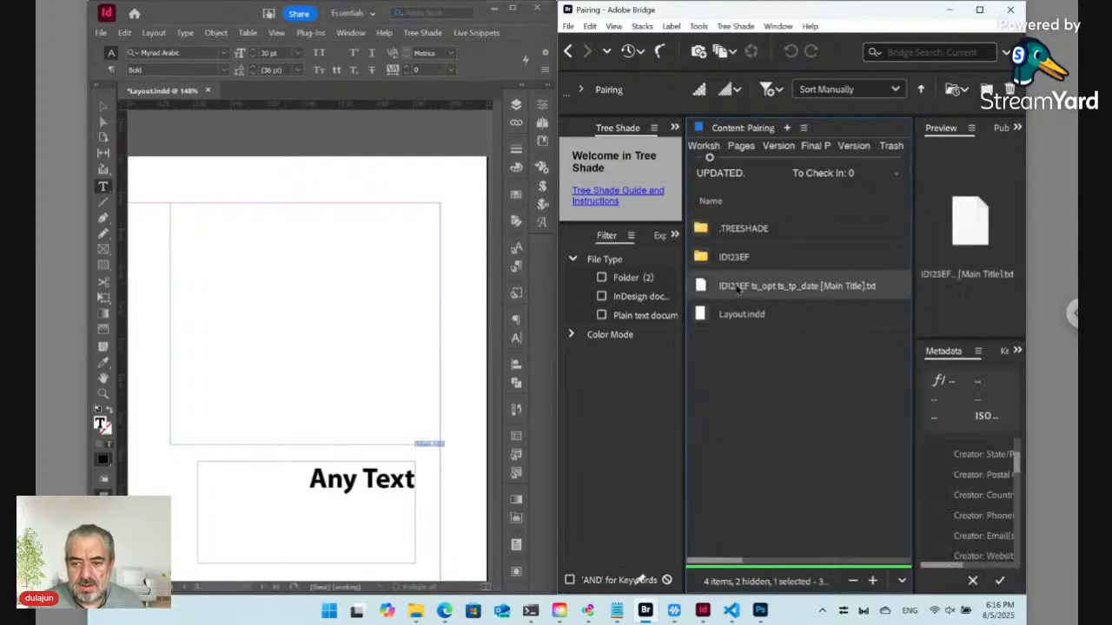
pyautogui.click(417, 235)
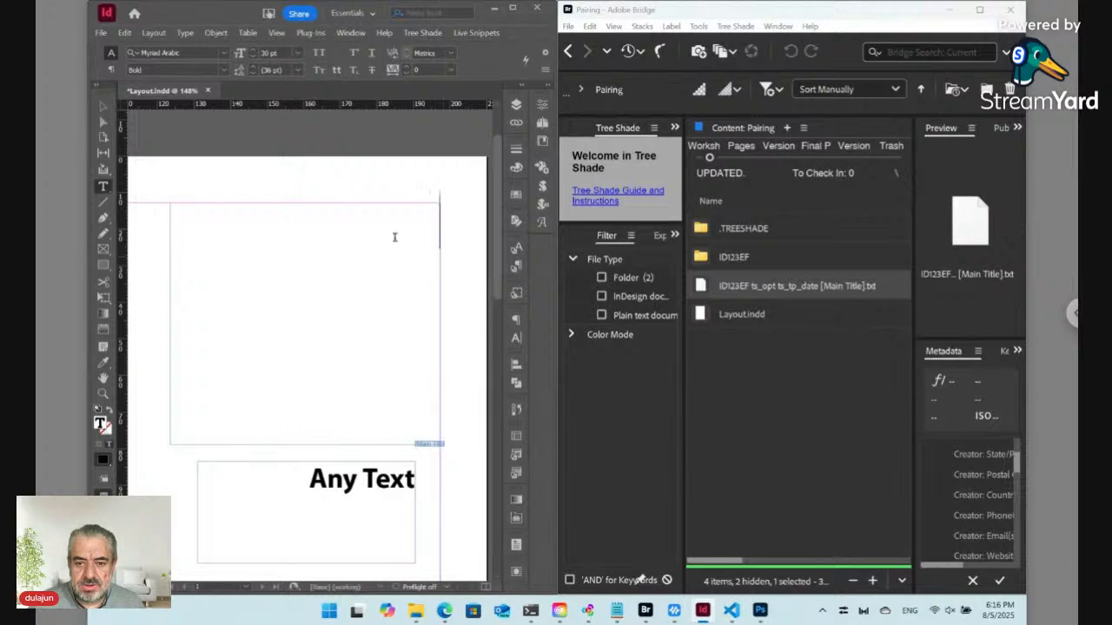
pyautogui.rightClick(707, 289)
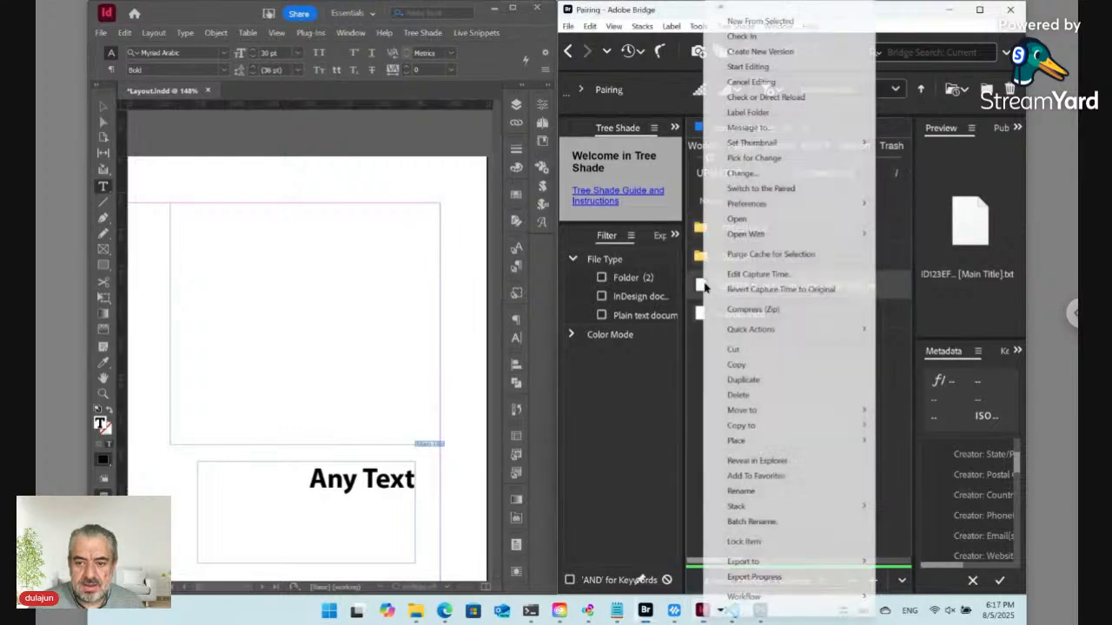
pyautogui.moveTo(738, 440)
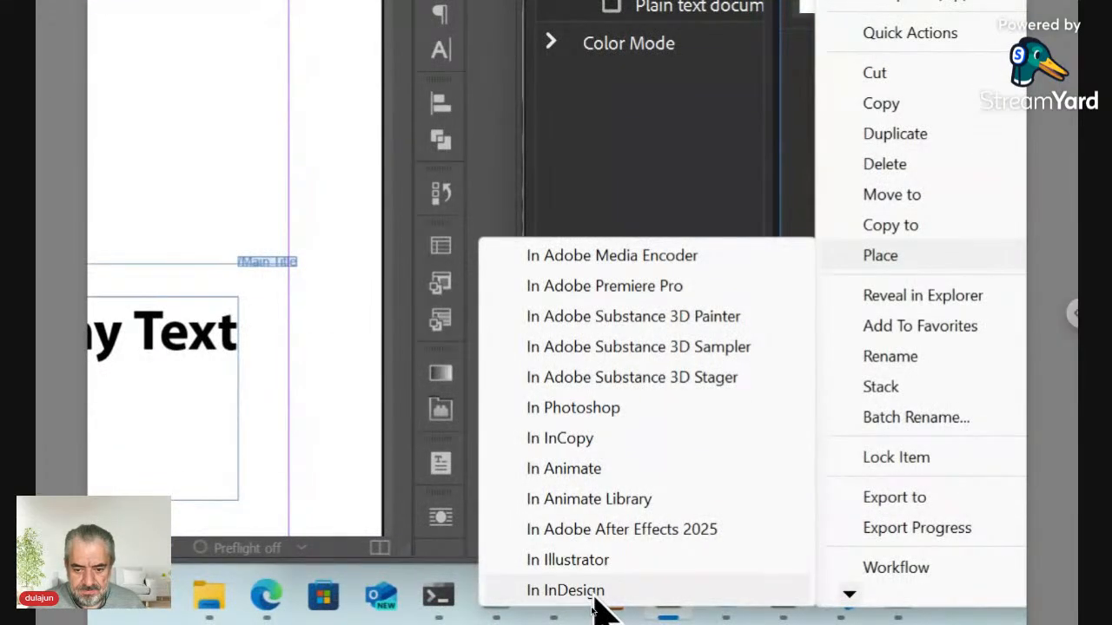
pyautogui.click(564, 590)
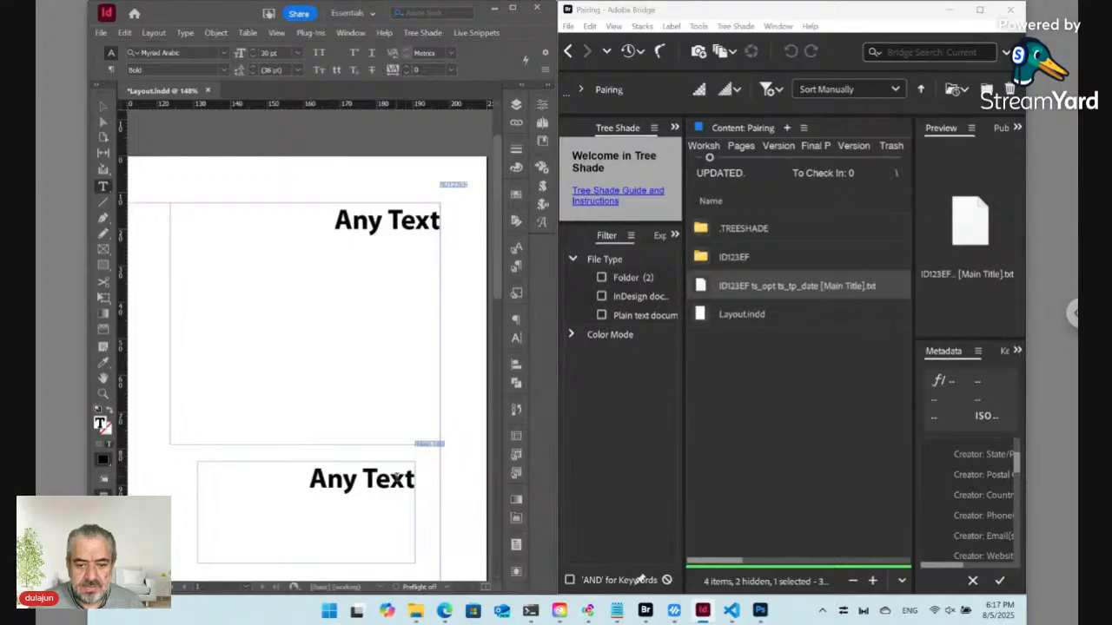
# Step: Update only the live snippet in the lower "Any Text" frame in InDesign
pyautogui.click(392, 478)
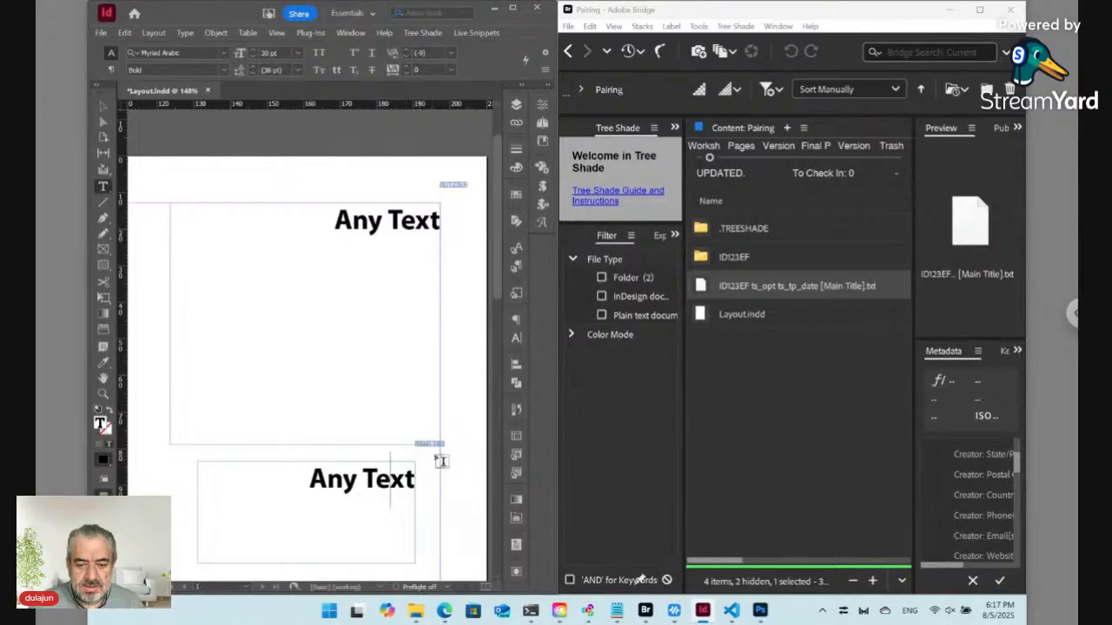
pyautogui.click(477, 33)
pyautogui.moveTo(511, 117)
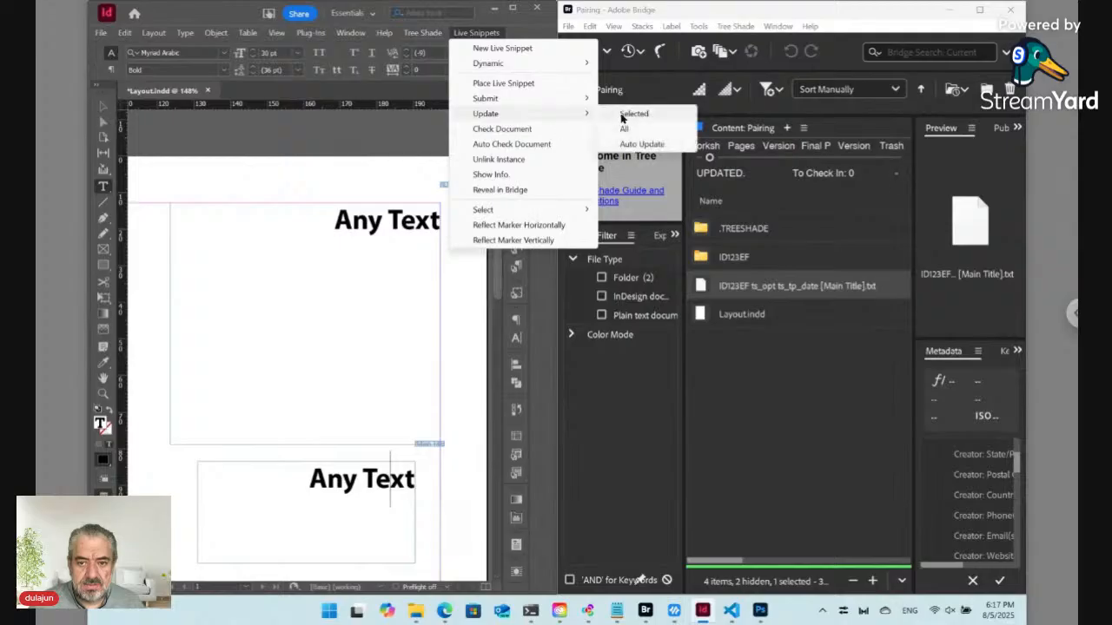
pyautogui.click(621, 114)
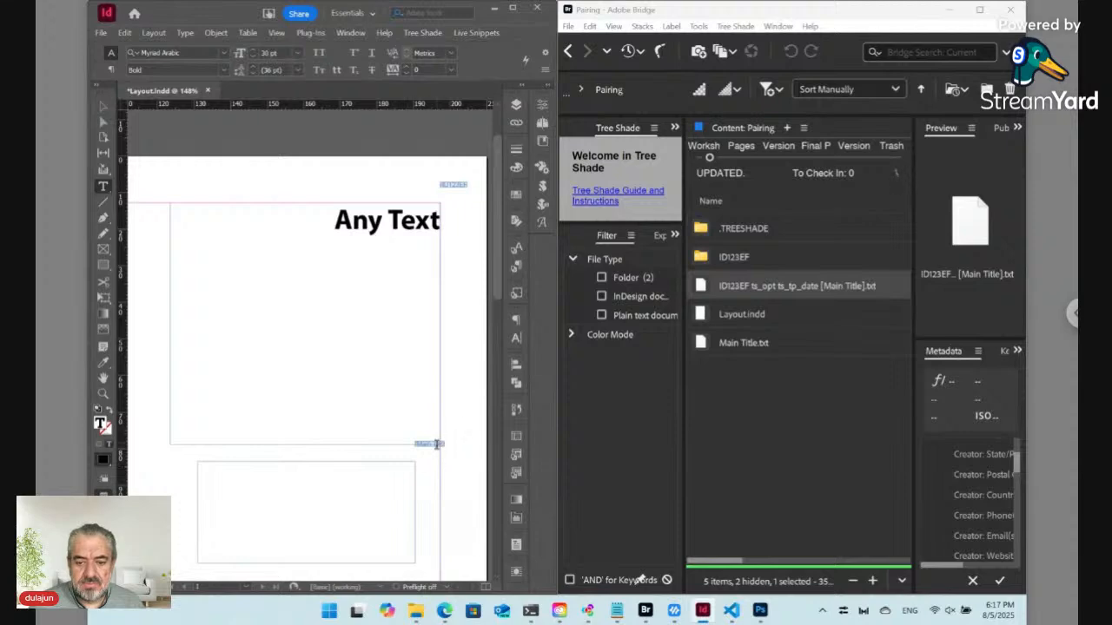
# Step: Inspect the content rule of Main Title.txt in Bridge, dismiss it, and remove the empty snippet from the lower InDesign frame
pyautogui.doubleClick(741, 344)
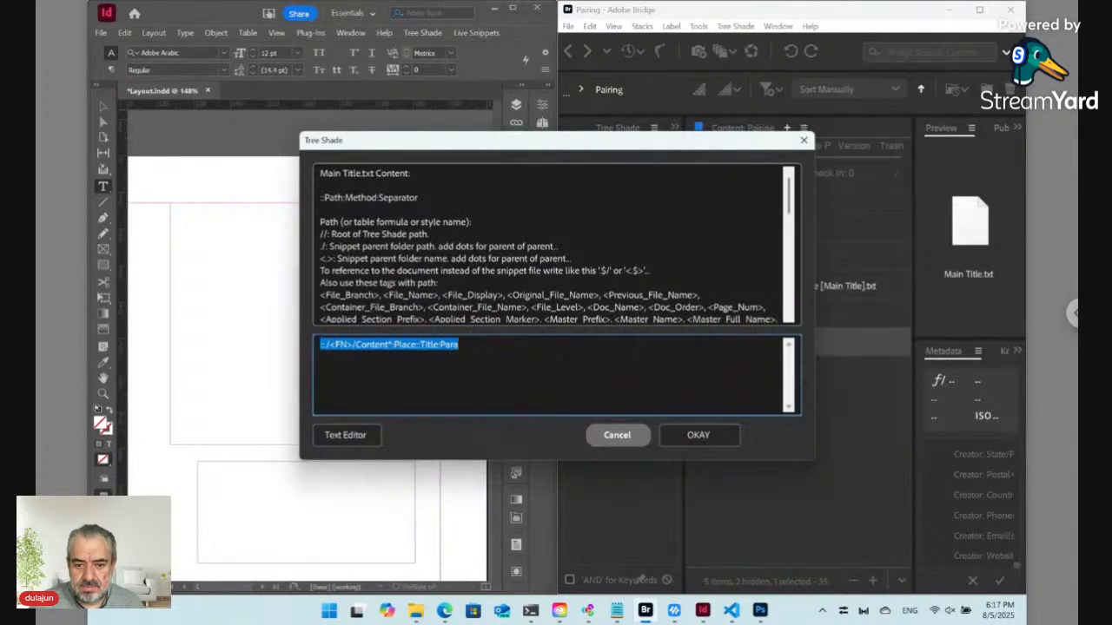
pyautogui.click(638, 439)
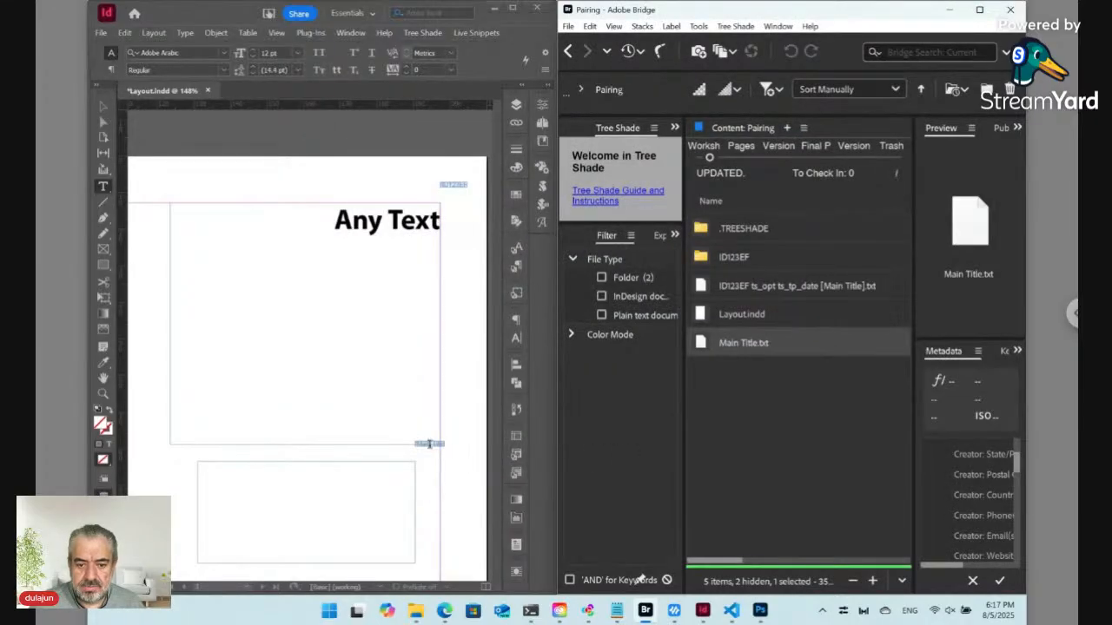
pyautogui.click(386, 478)
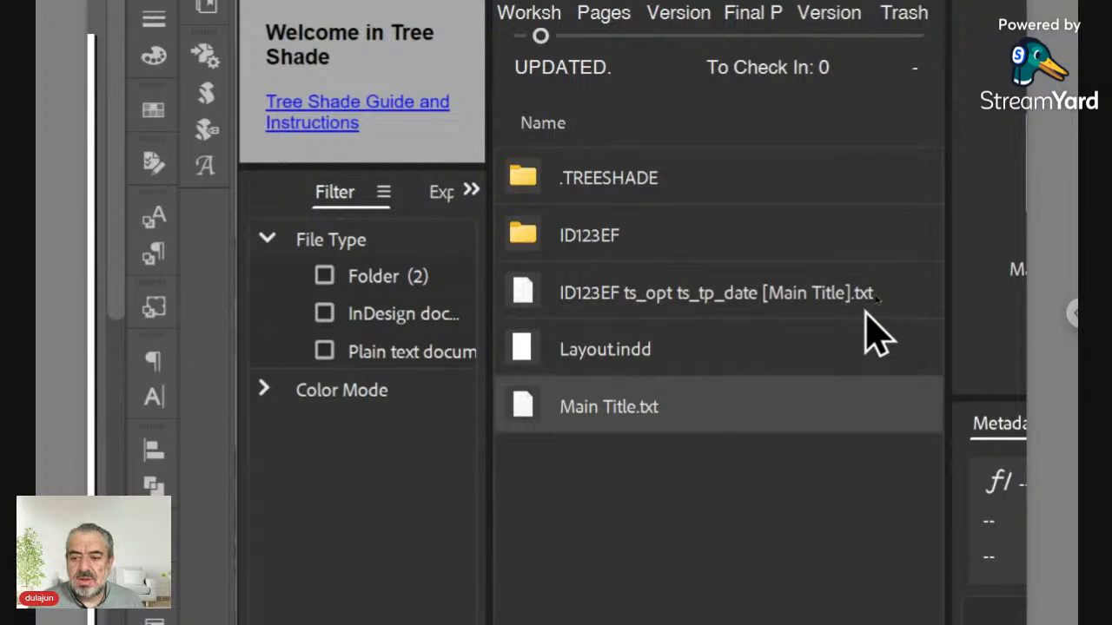
# Step: Filter the Bridge files to plain text documents and open the folder paired with "ID123EF ts_opt ts_tp_date [Main Title].txt"
pyautogui.click(584, 235)
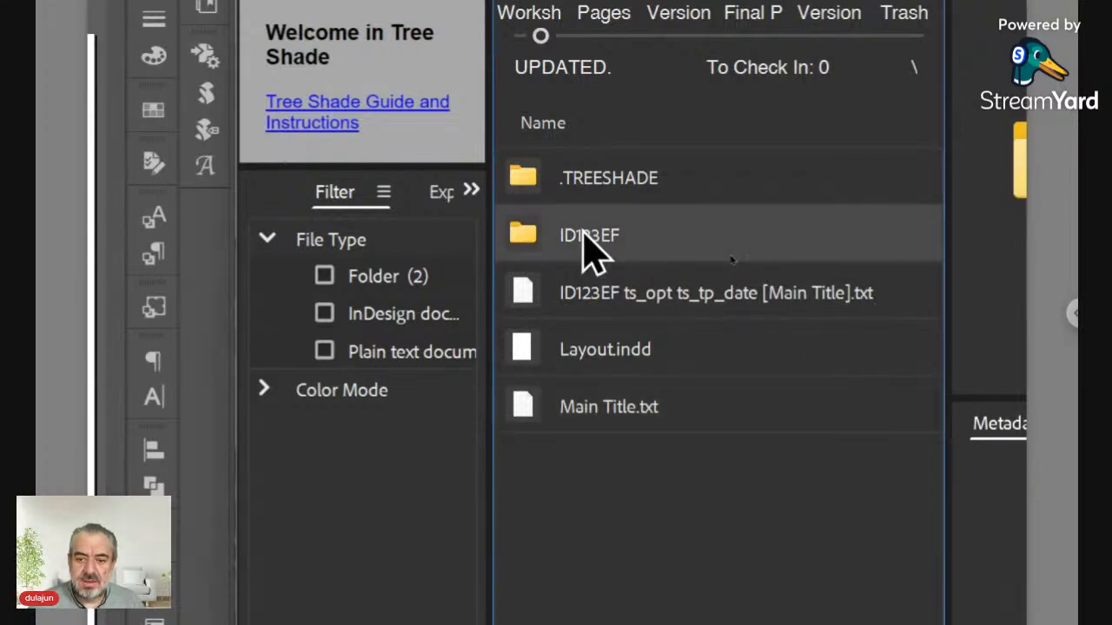
pyautogui.click(555, 294)
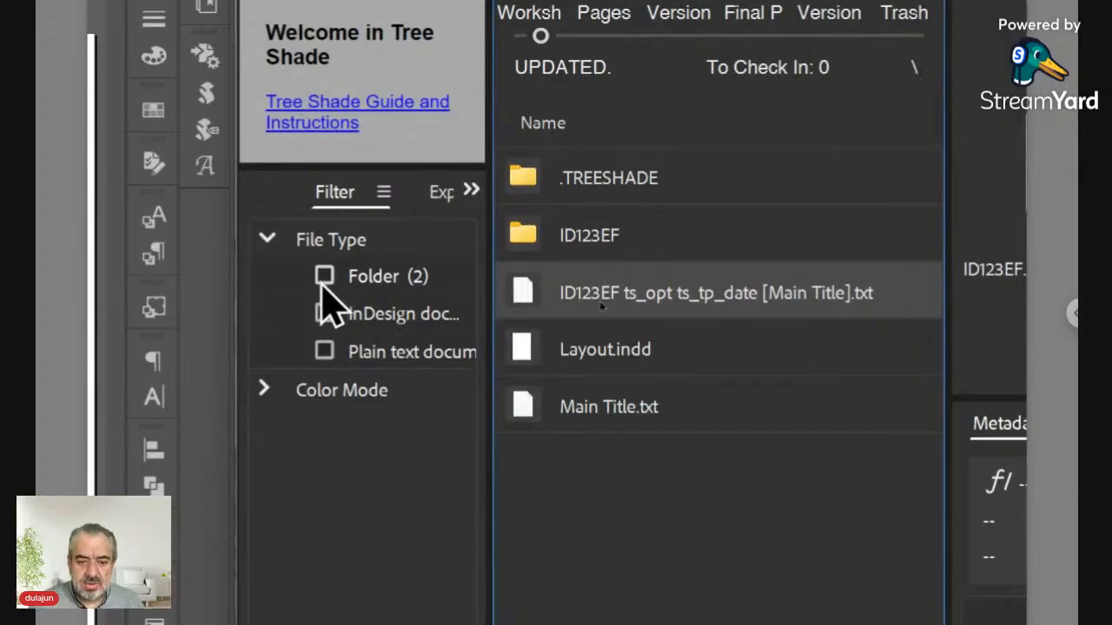
pyautogui.click(324, 352)
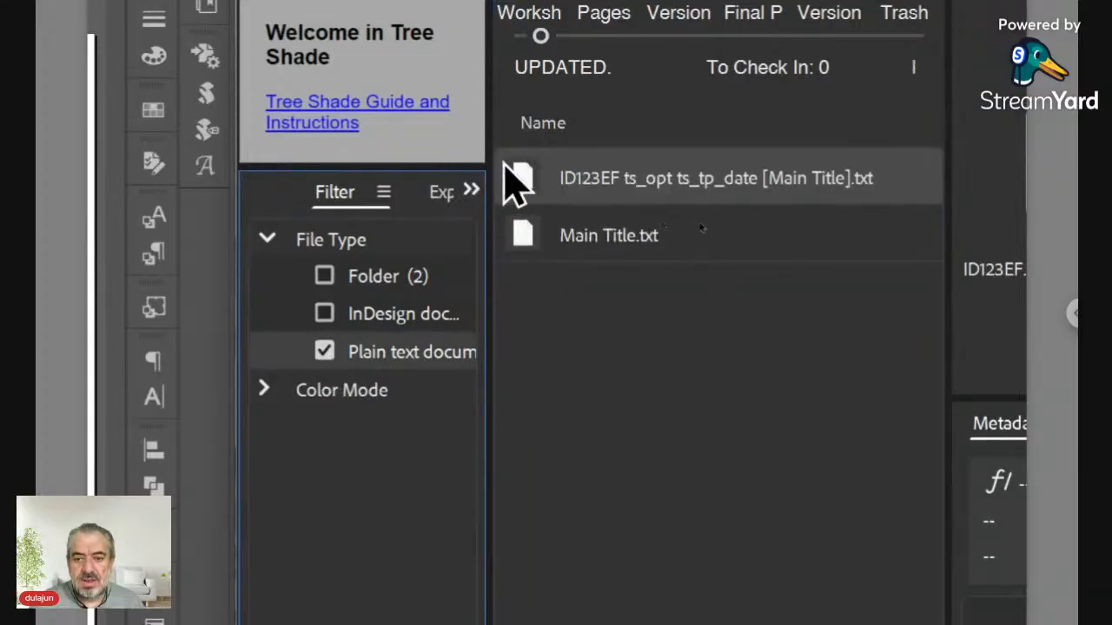
pyautogui.doubleClick(529, 179)
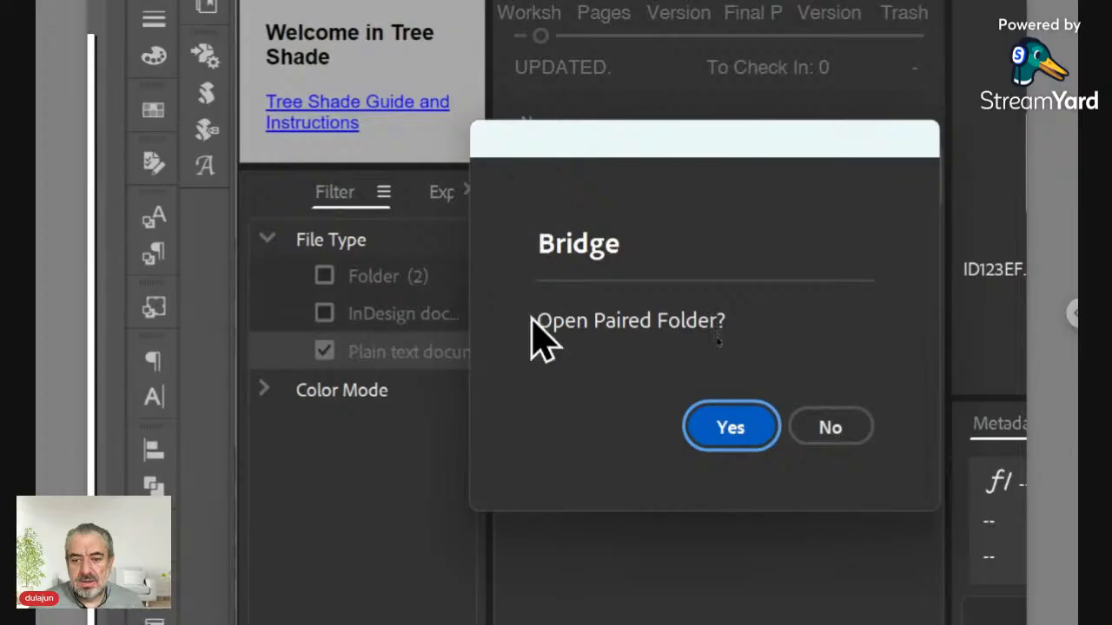
pyautogui.click(726, 429)
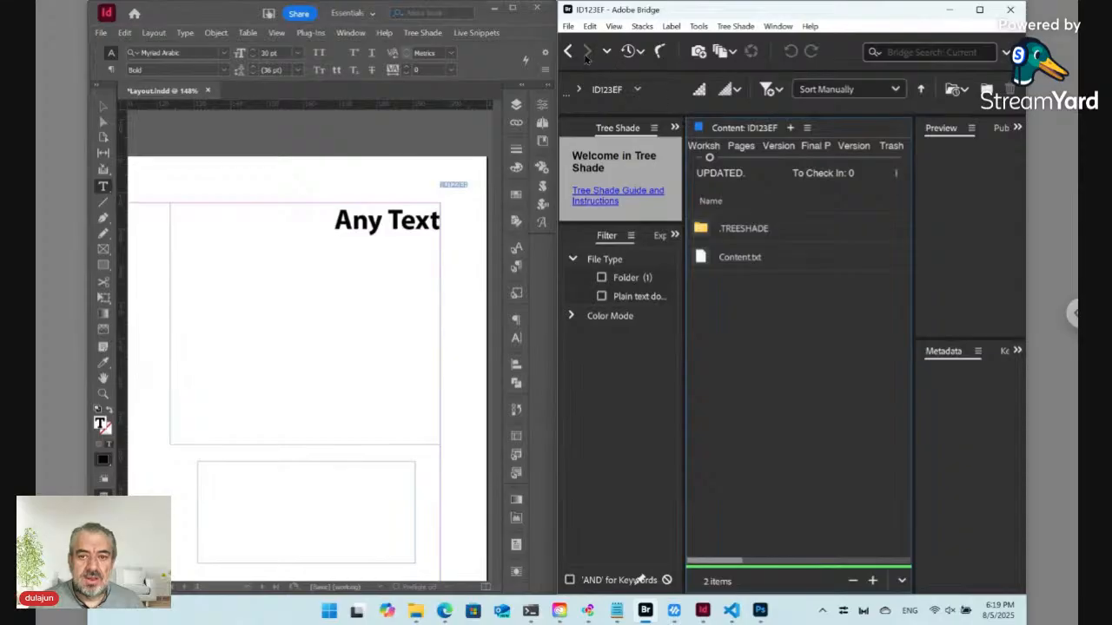
# Step: Return to the Pairing folder in Bridge and place the text cursor in the upper "Any Text" title in InDesign
pyautogui.click(569, 51)
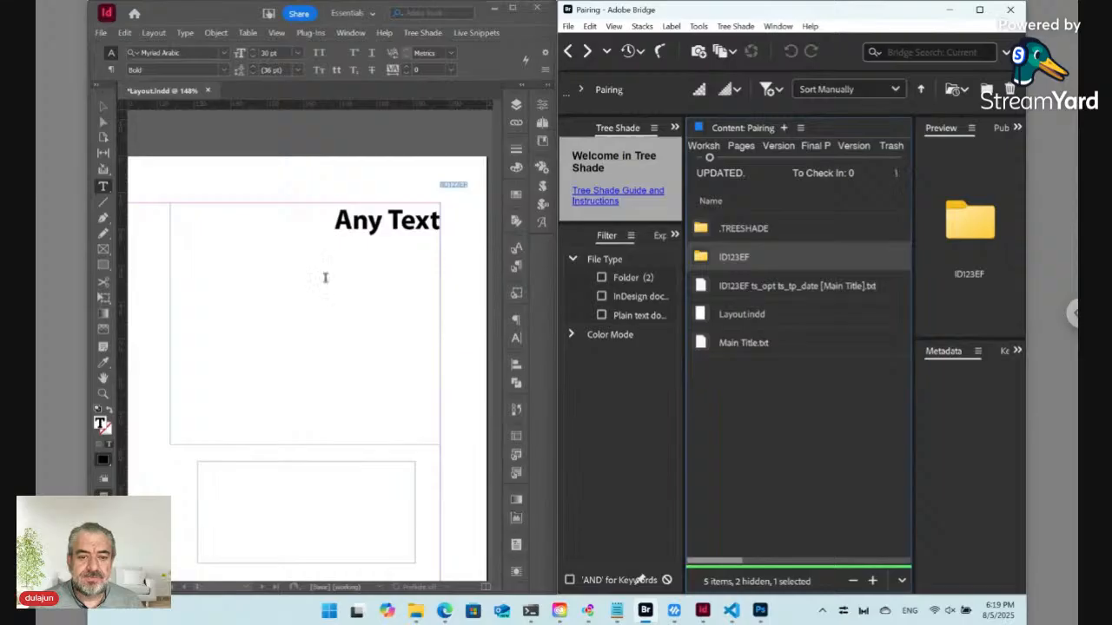
pyautogui.click(368, 221)
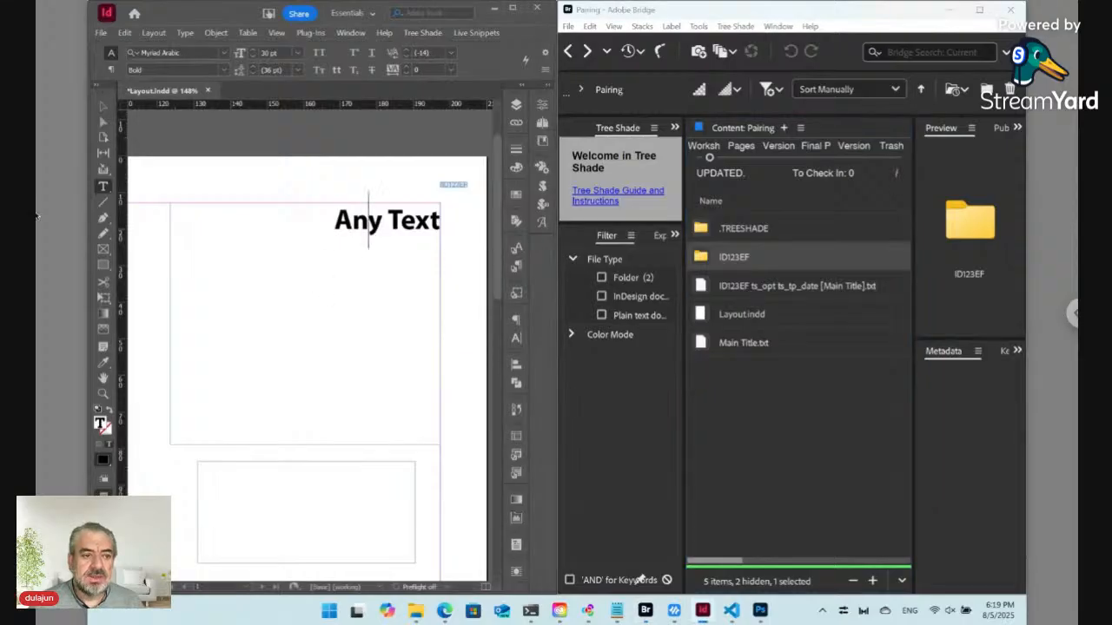